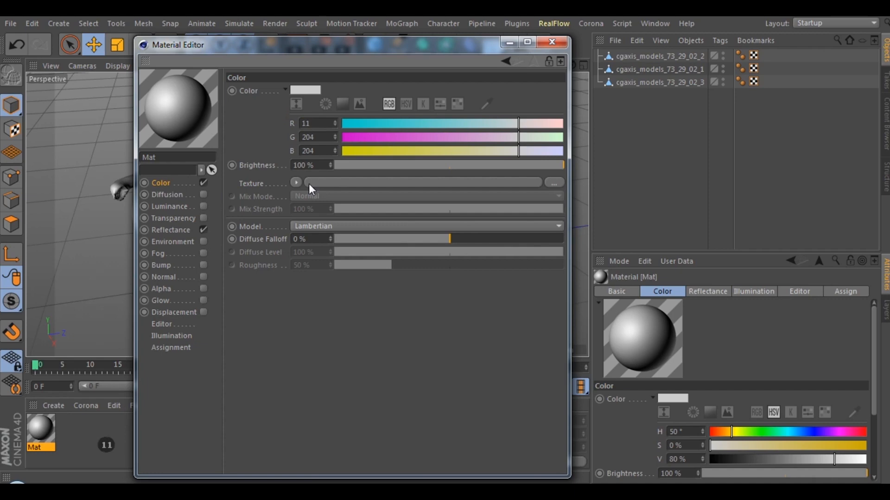
Step: Set the material's base color to R 114, G 106, B 66 in the Color channel
{"action": "key", "text": "Tab"}
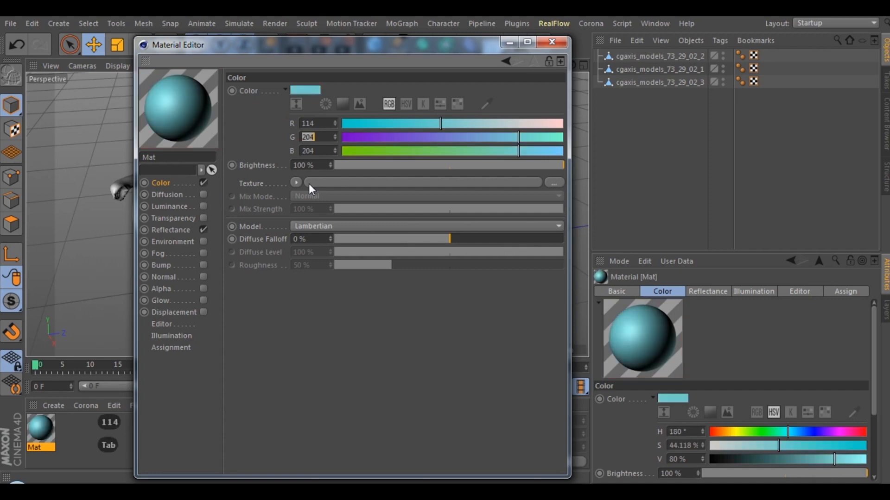
{"action": "type", "text": "106"}
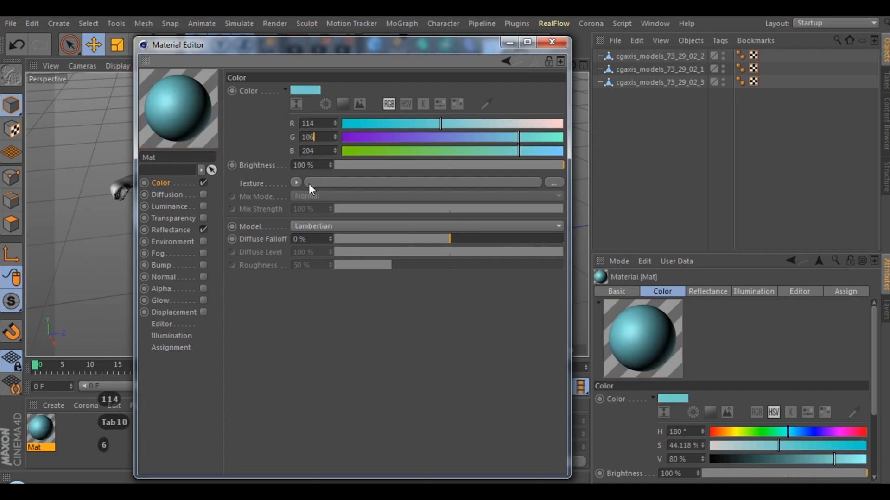
{"action": "key", "text": "Tab"}
{"action": "type", "text": "66"}
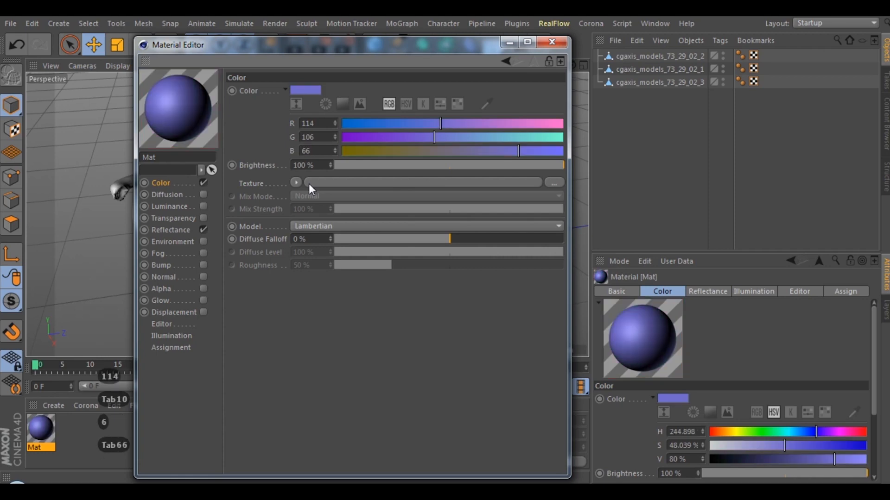
{"action": "key", "text": "Return"}
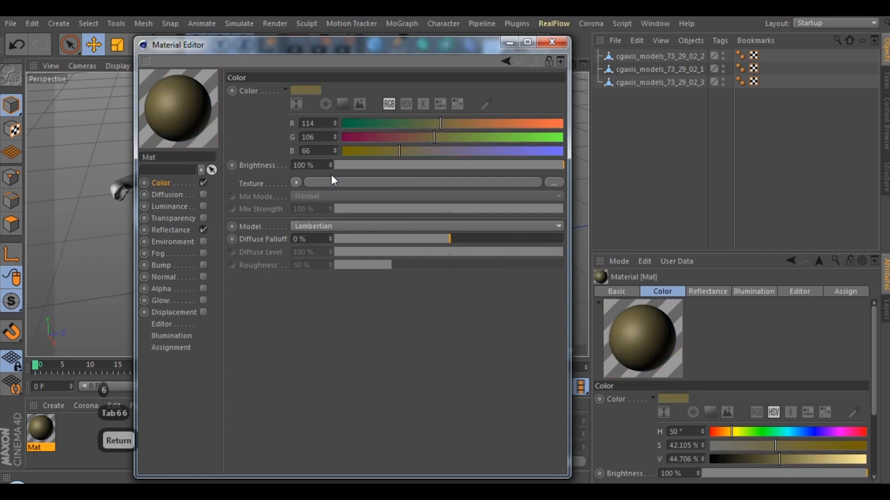
Step: Assign a Layer shader to the Color channel's texture and add a Color shader as its first layer
{"action": "left_click", "coordinate": [296, 183]}
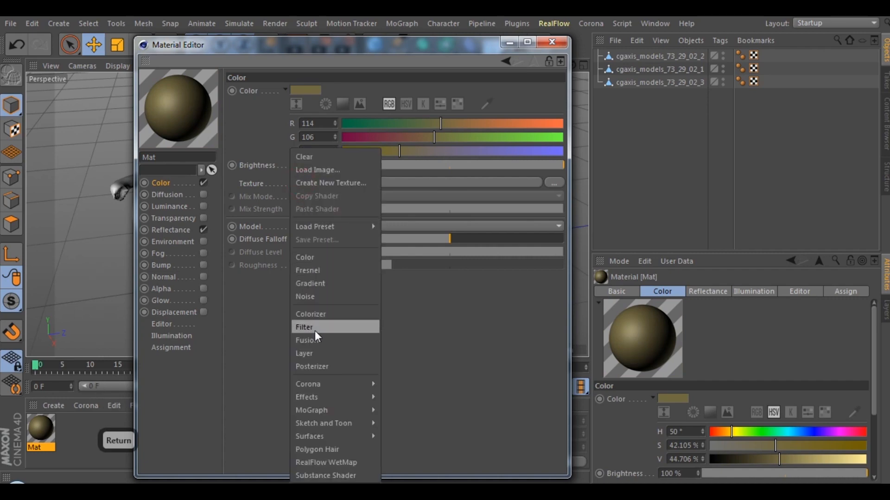
{"action": "left_click", "coordinate": [310, 352]}
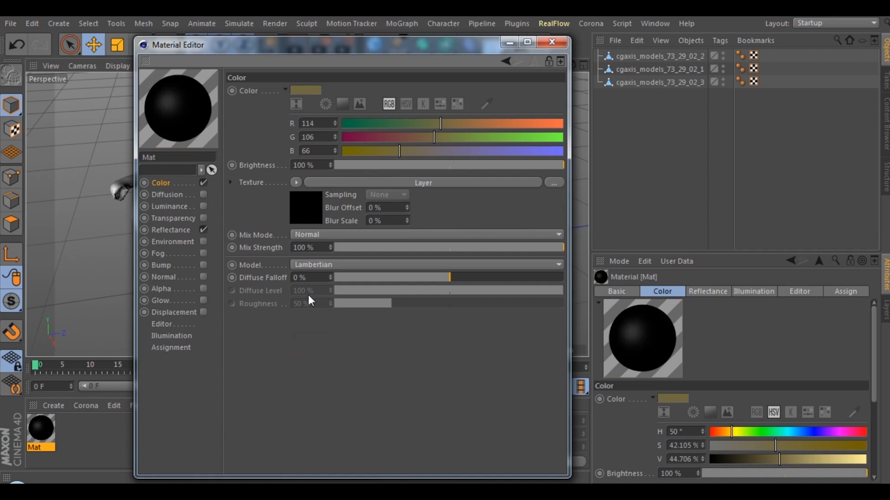
{"action": "left_click", "coordinate": [309, 216]}
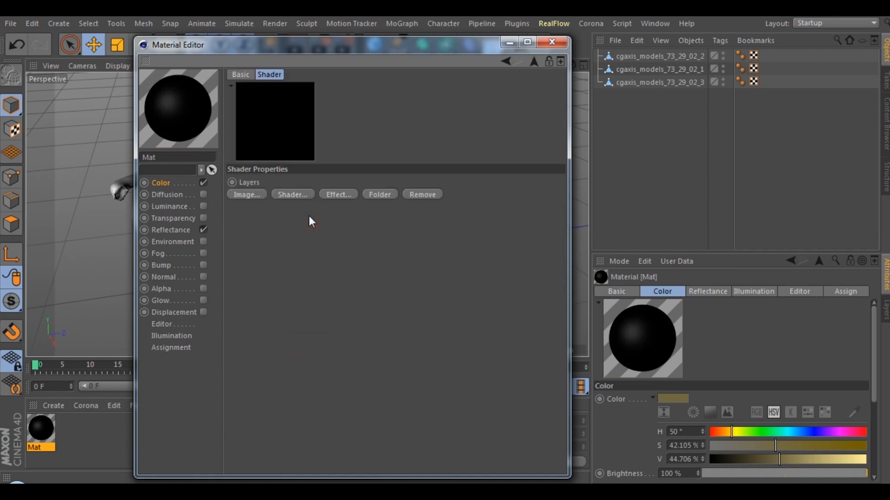
{"action": "left_click", "coordinate": [292, 195]}
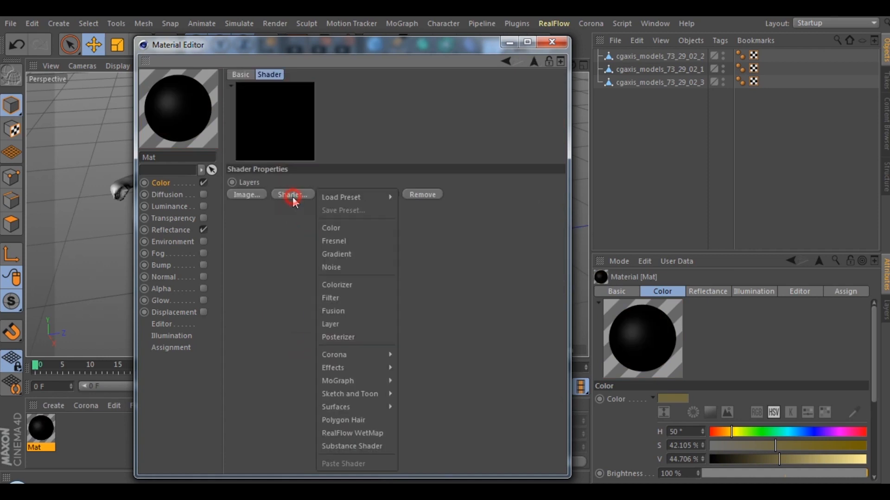
{"action": "left_click", "coordinate": [334, 228]}
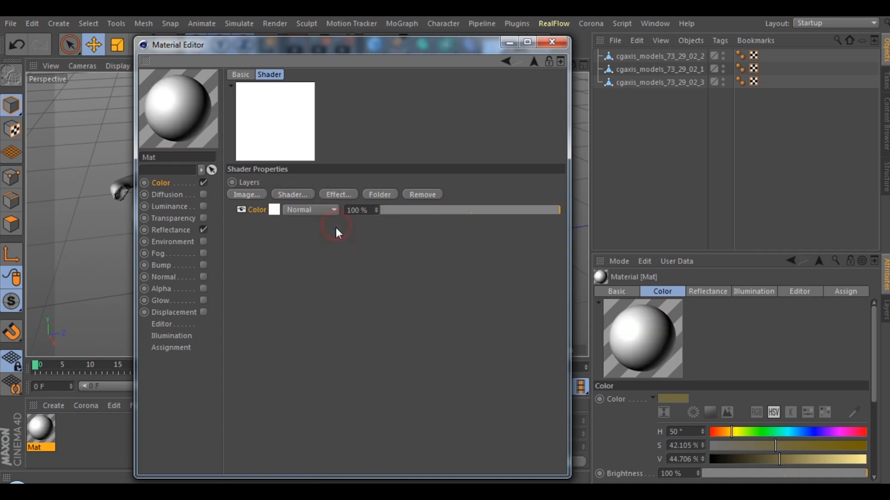
Step: Set the Color layer's shade to R 91, G 86, B 45 and return to the layer list
{"action": "left_click", "coordinate": [274, 210]}
{"action": "double_click", "coordinate": [307, 214]}
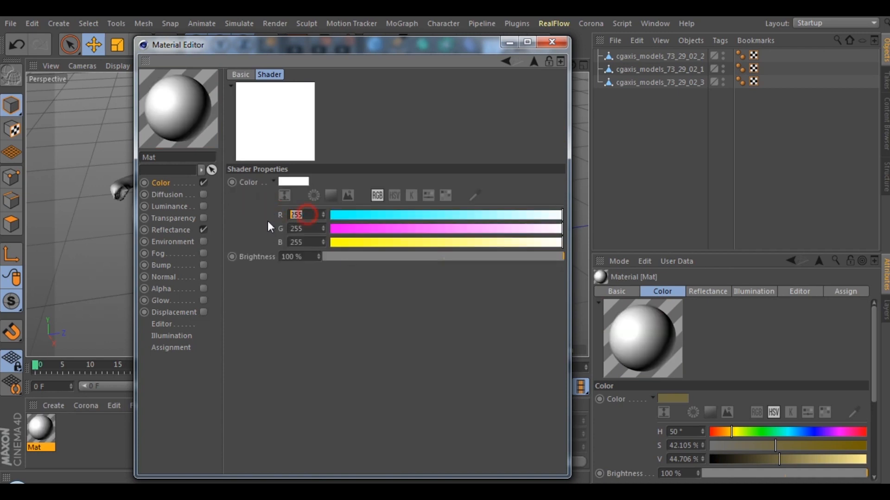
{"action": "type", "text": "91"}
{"action": "key", "text": "Tab"}
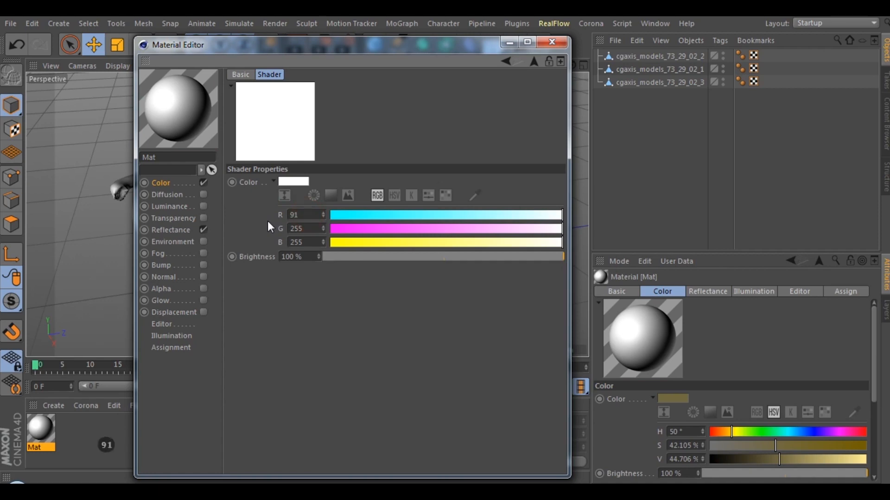
{"action": "type", "text": "86"}
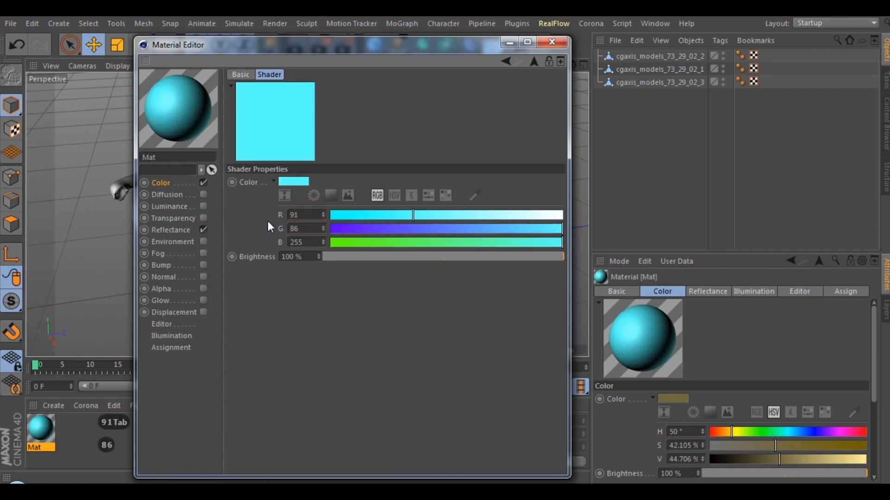
{"action": "key", "text": "Tab"}
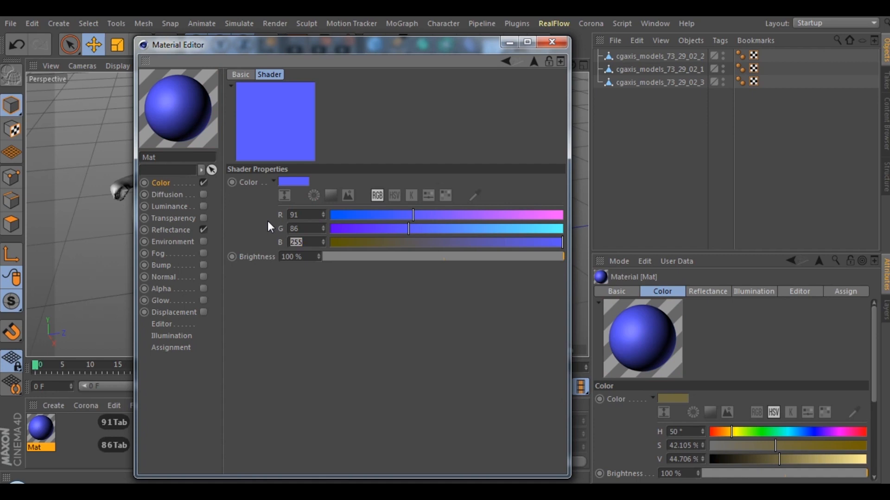
{"action": "type", "text": "45"}
{"action": "key", "text": "Return"}
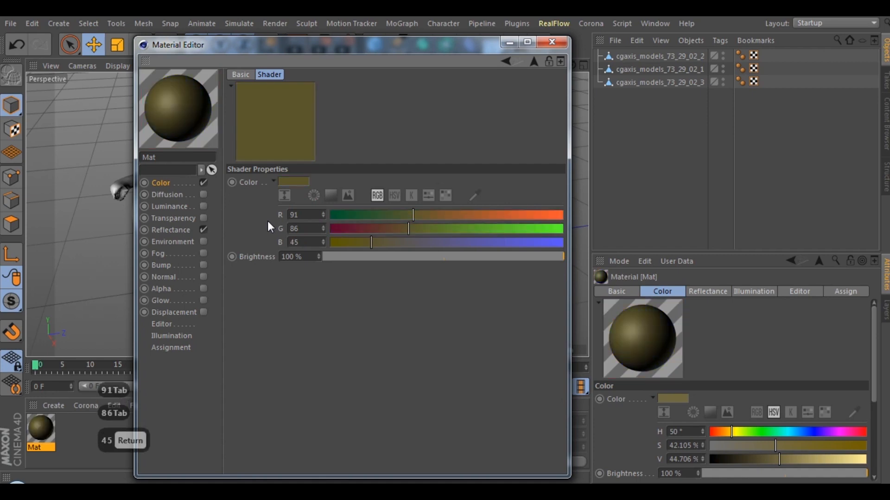
{"action": "left_click", "coordinate": [534, 64]}
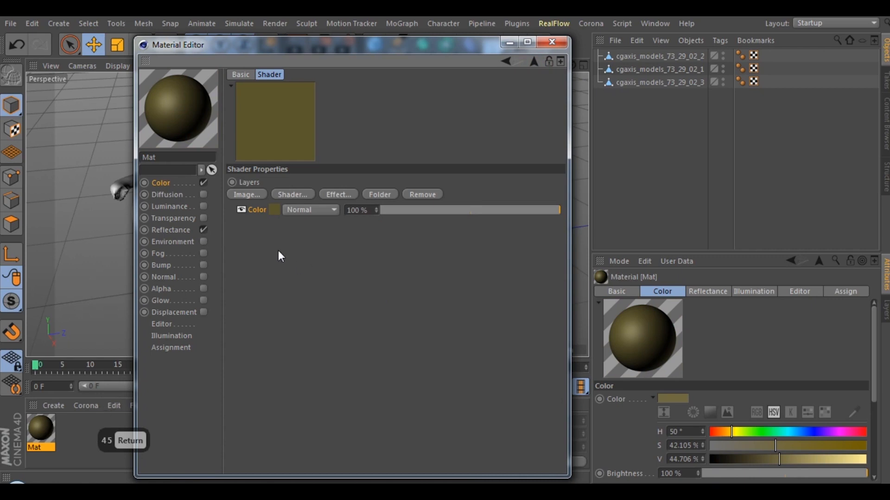
Step: Add a Noise shader above the Color layer and set its noise type to FBM
{"action": "left_click", "coordinate": [286, 195]}
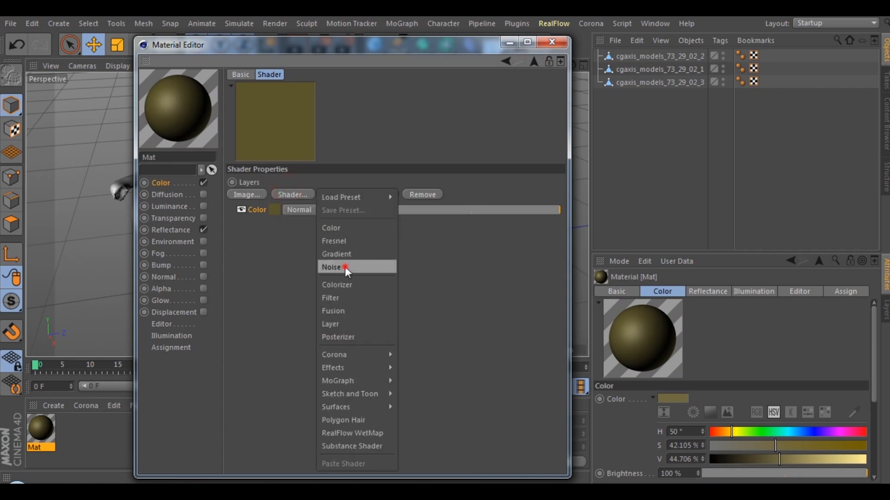
{"action": "left_click", "coordinate": [346, 267]}
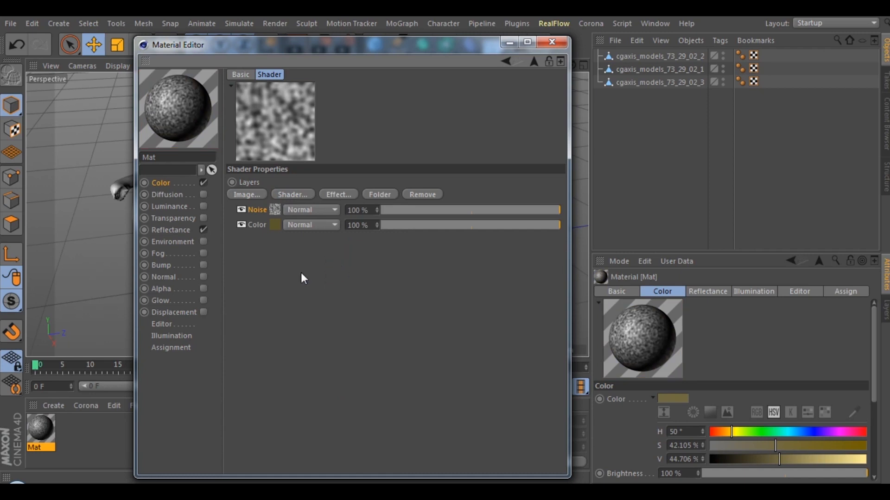
{"action": "left_click", "coordinate": [274, 211]}
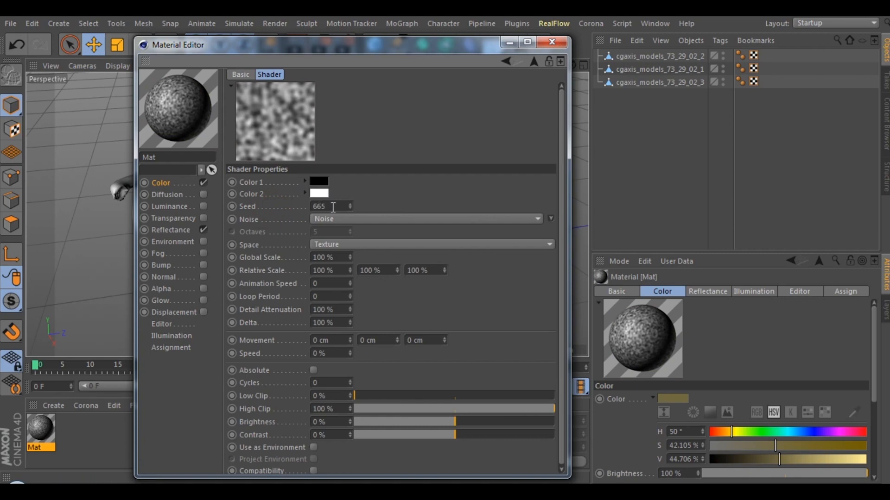
{"action": "left_click", "coordinate": [359, 219]}
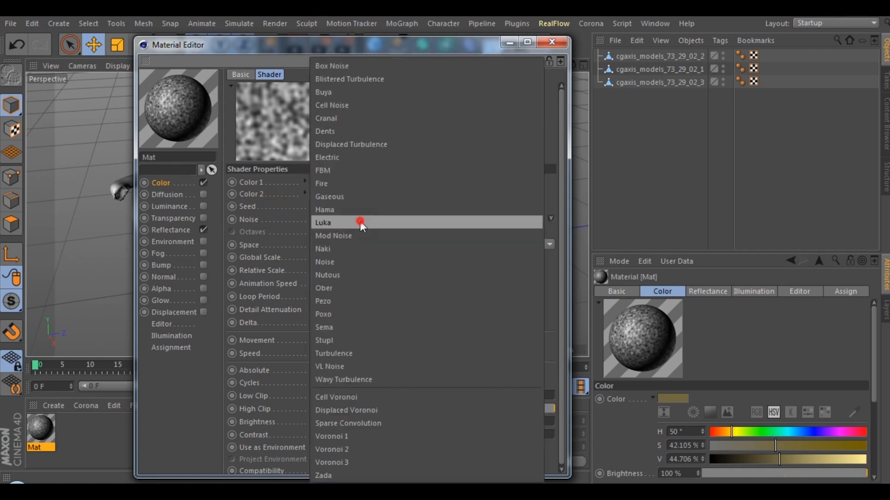
{"action": "left_click", "coordinate": [336, 171]}
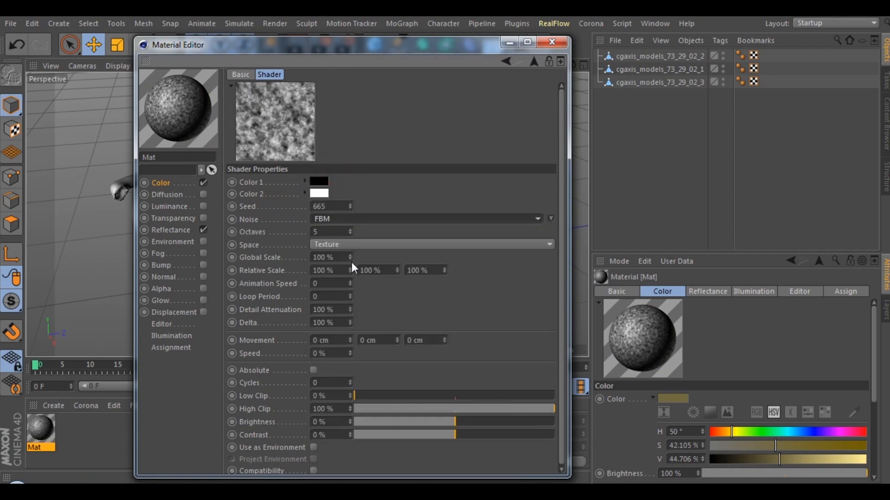
Step: Set the FBM noise's Global Scale to 50% and all three Relative Scale values to 200%
{"action": "double_click", "coordinate": [336, 257]}
{"action": "type", "text": "50"}
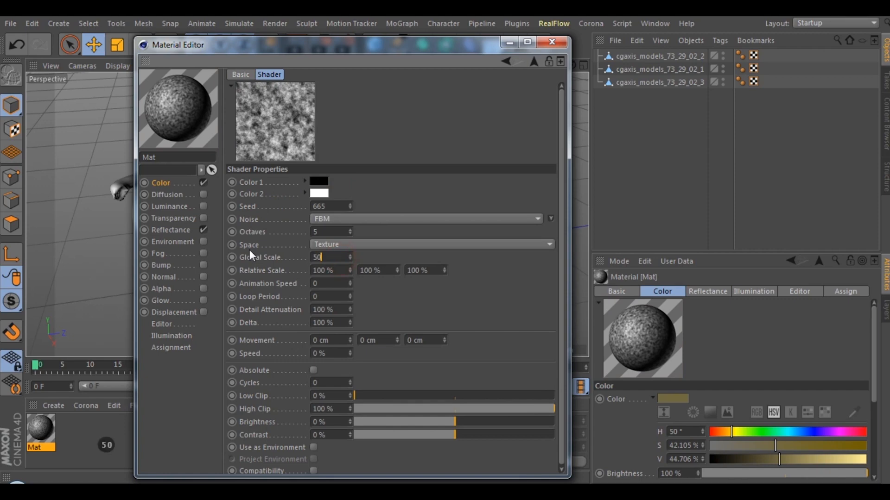
{"action": "key", "text": "Tab"}
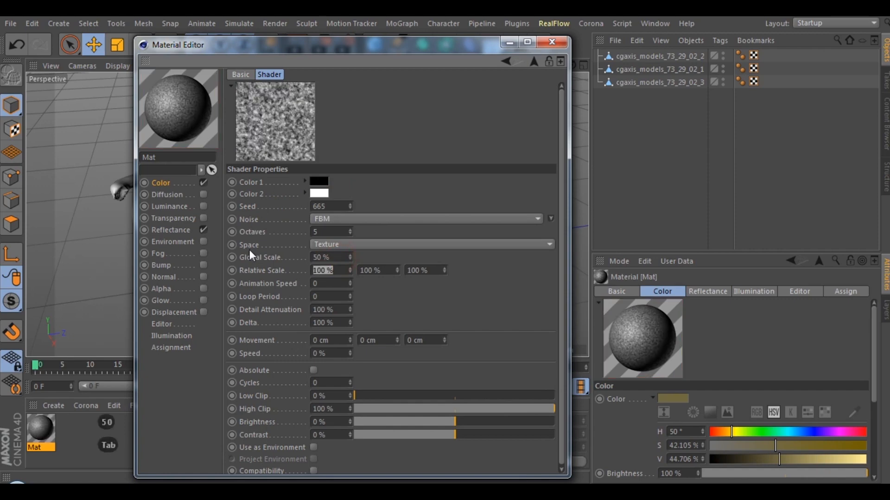
{"action": "type", "text": "200"}
{"action": "key", "text": "Tab"}
{"action": "type", "text": "200"}
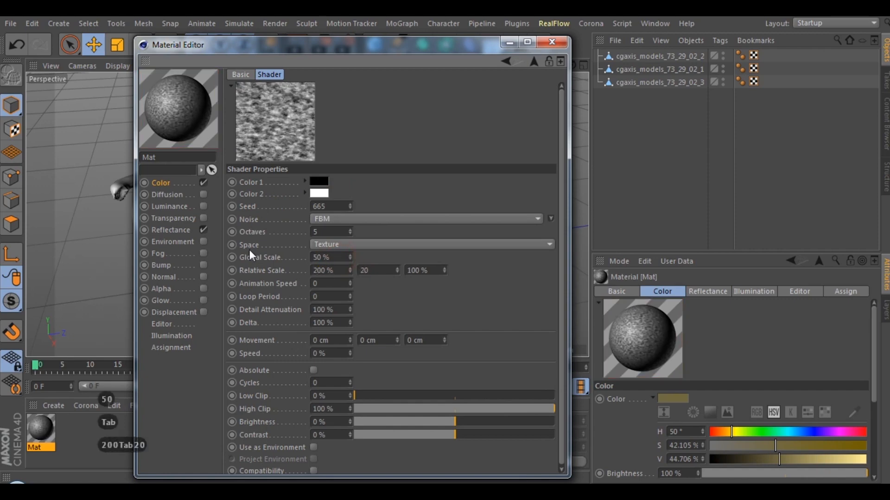
{"action": "key", "text": "Tab"}
{"action": "type", "text": "200"}
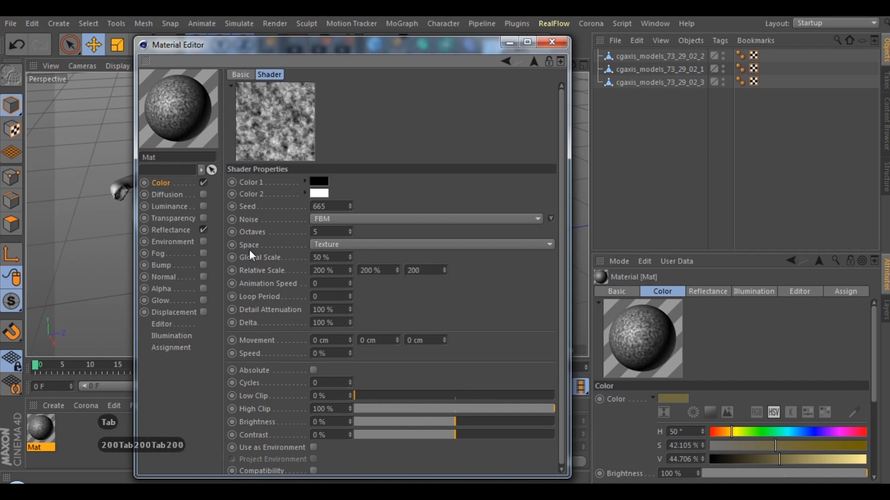
{"action": "key", "text": "Return"}
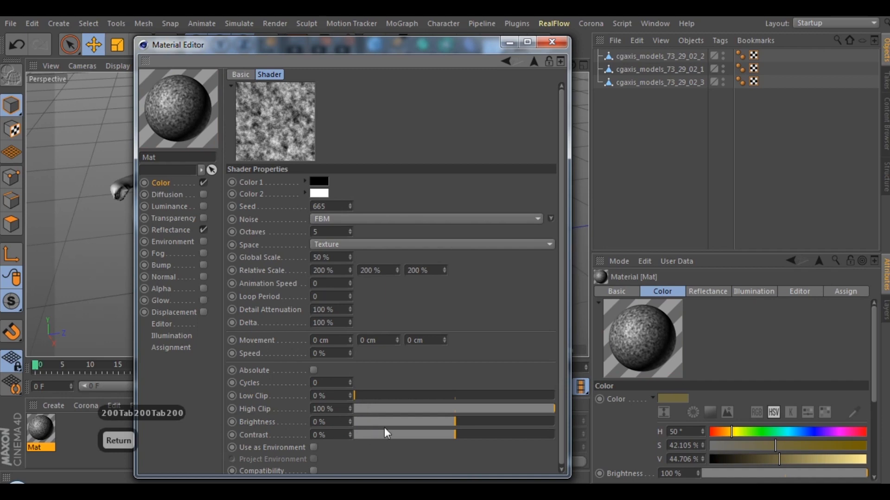
Step: Set the FBM noise's Contrast to 51% and return to the layer list
{"action": "left_click", "coordinate": [460, 435]}
{"action": "left_click_drag", "start_coordinate": [461, 435], "coordinate": [507, 438]}
{"action": "left_click_drag", "start_coordinate": [337, 436], "coordinate": [301, 436]}
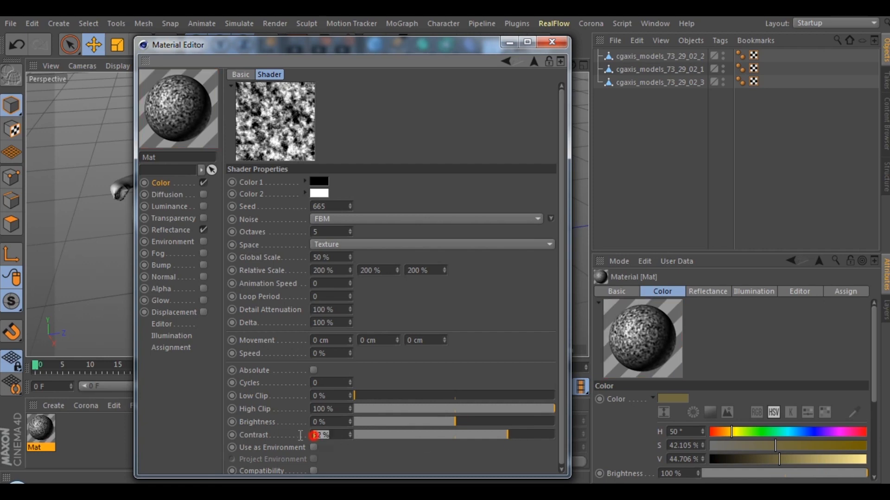
{"action": "type", "text": "51"}
{"action": "key", "text": "Return"}
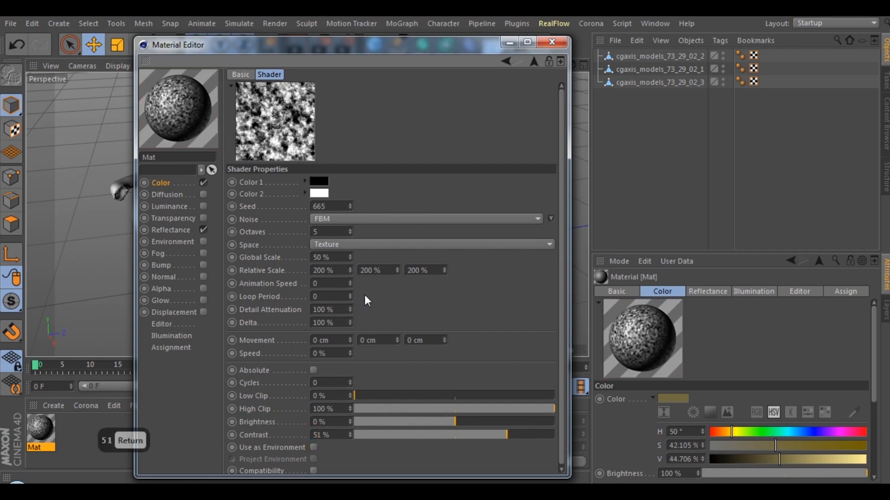
{"action": "left_click", "coordinate": [534, 62]}
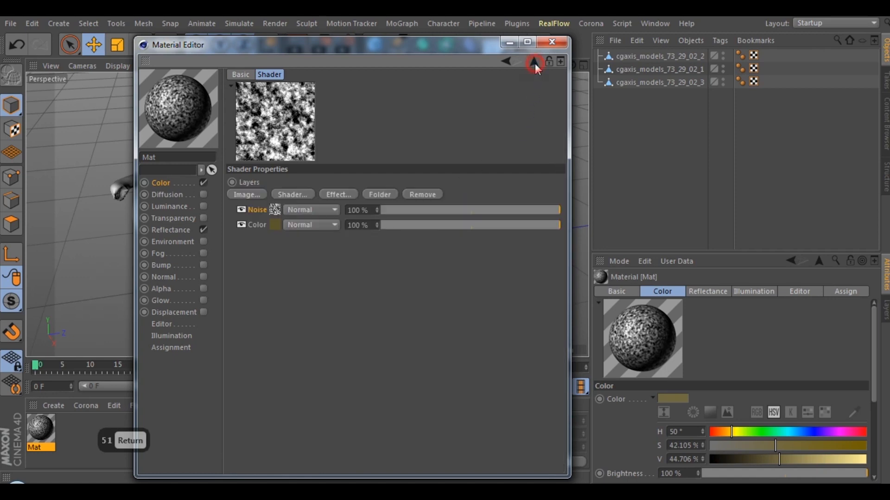
Step: Blend the Noise layer over the Color layer with Multiply mode at 18% strength
{"action": "left_click", "coordinate": [307, 212]}
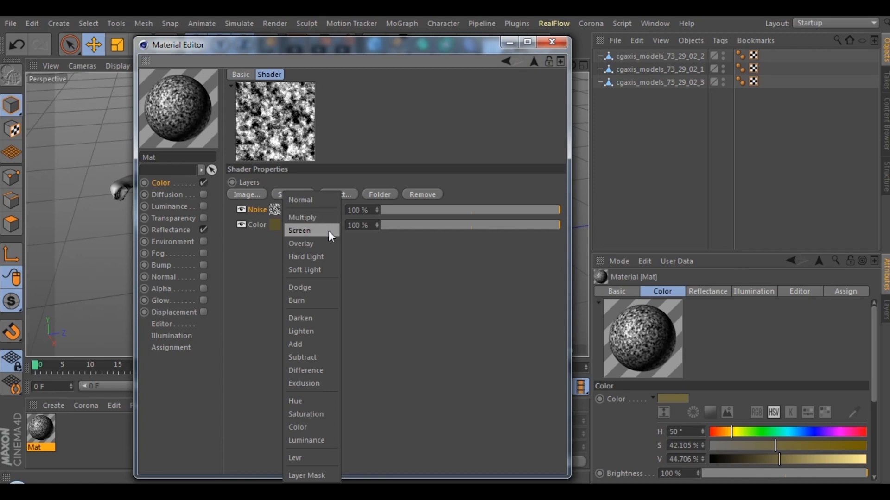
{"action": "left_click", "coordinate": [316, 220]}
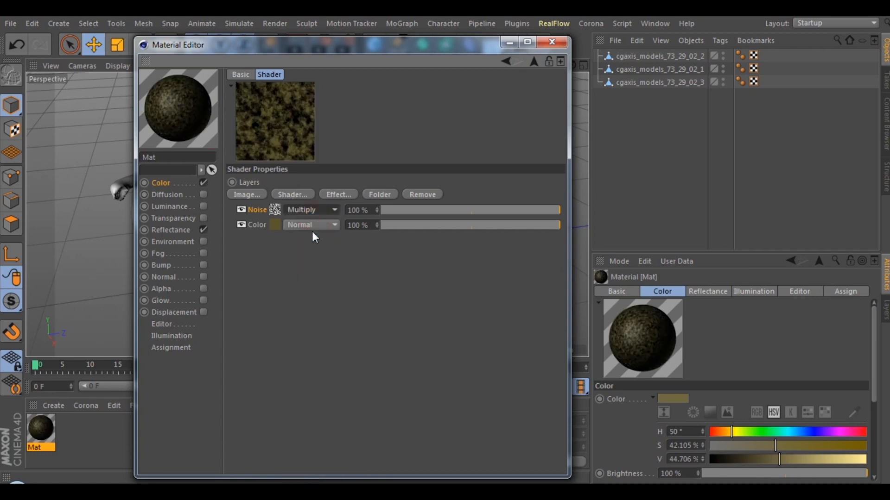
{"action": "left_click", "coordinate": [433, 209]}
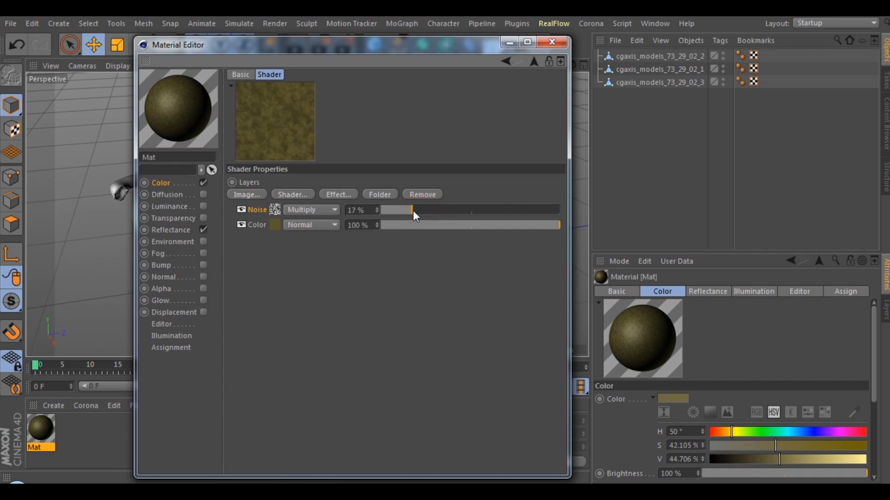
{"action": "left_click_drag", "start_coordinate": [413, 211], "coordinate": [415, 211]}
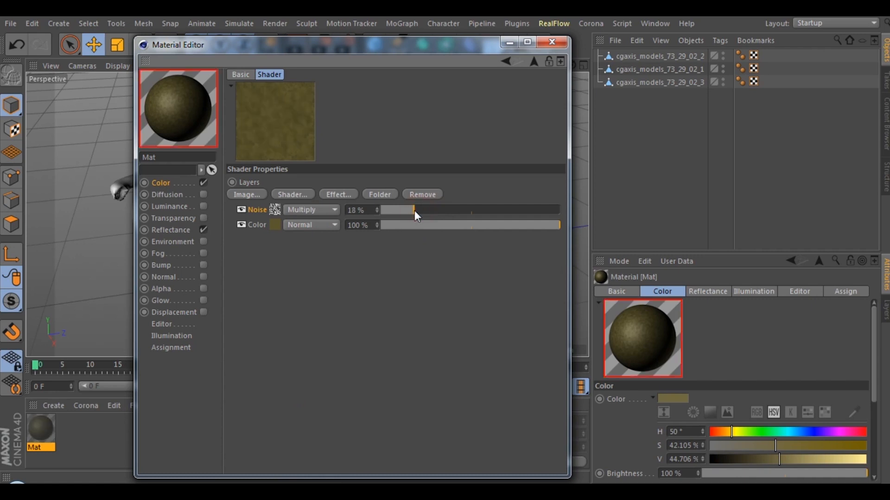
Step: Add a second Noise shader on top of the layers with Global Scale 50% and Contrast 100%, returning to the layer list
{"action": "left_click", "coordinate": [293, 194]}
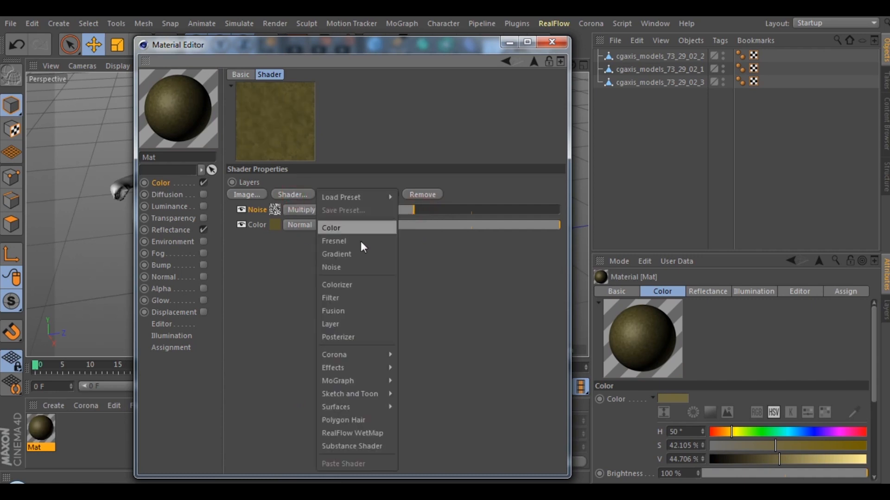
{"action": "left_click", "coordinate": [341, 271]}
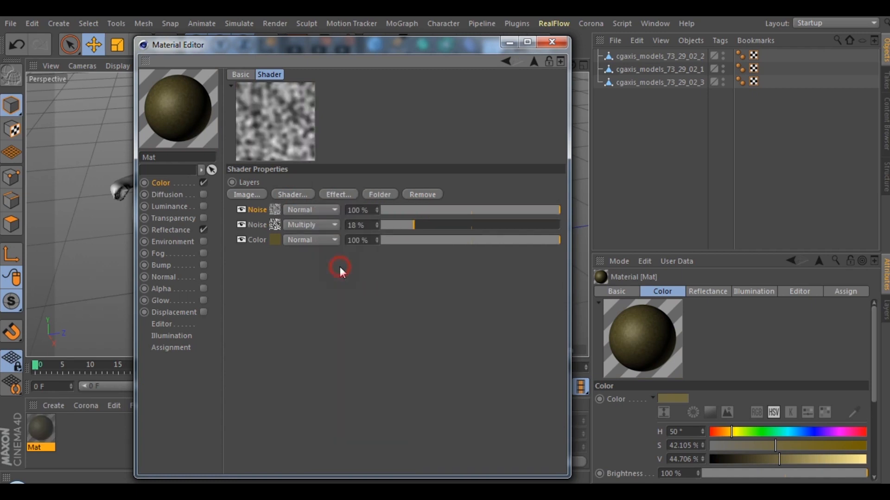
{"action": "left_click", "coordinate": [274, 213]}
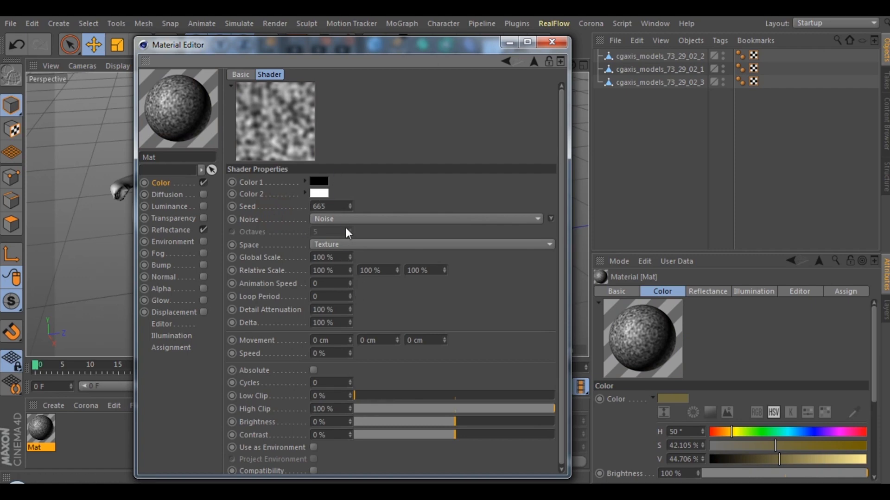
{"action": "left_click", "coordinate": [342, 257]}
{"action": "type", "text": "50"}
{"action": "key", "text": "Tab"}
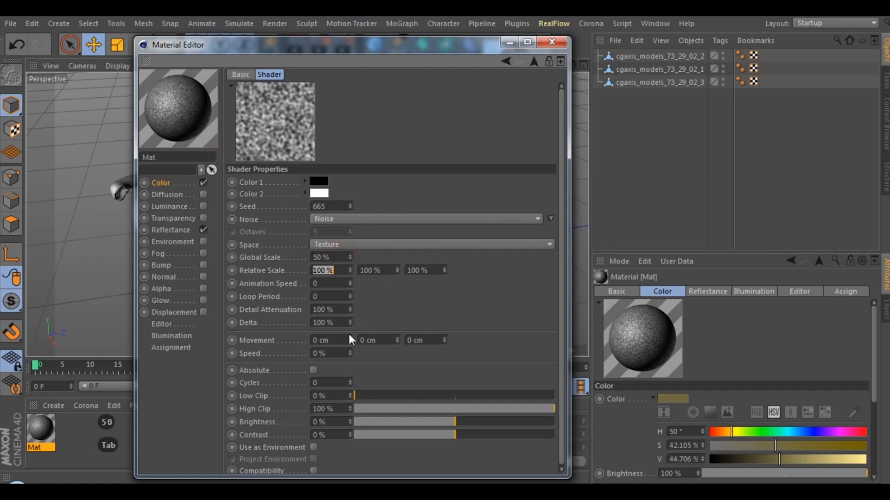
{"action": "left_click_drag", "start_coordinate": [455, 435], "coordinate": [605, 436]}
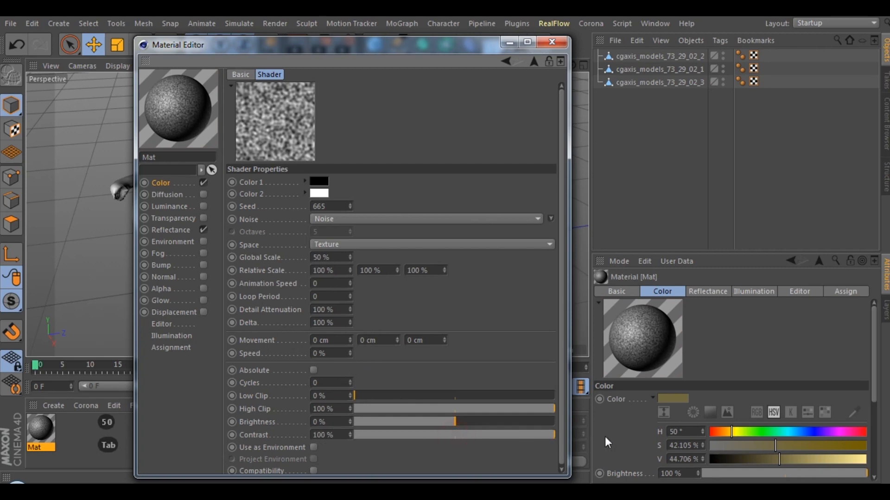
{"action": "left_click", "coordinate": [536, 63]}
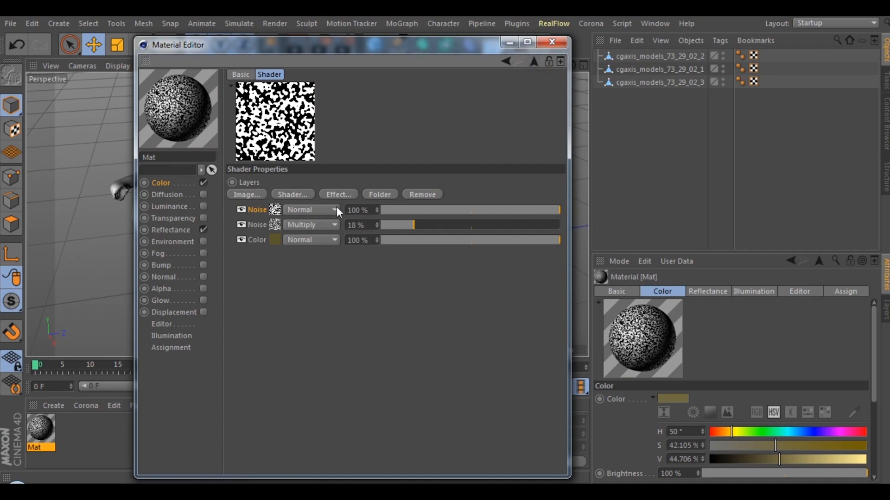
Step: Blend the new top Noise layer in Multiply mode at 2% strength
{"action": "left_click", "coordinate": [326, 211]}
{"action": "left_click", "coordinate": [318, 221]}
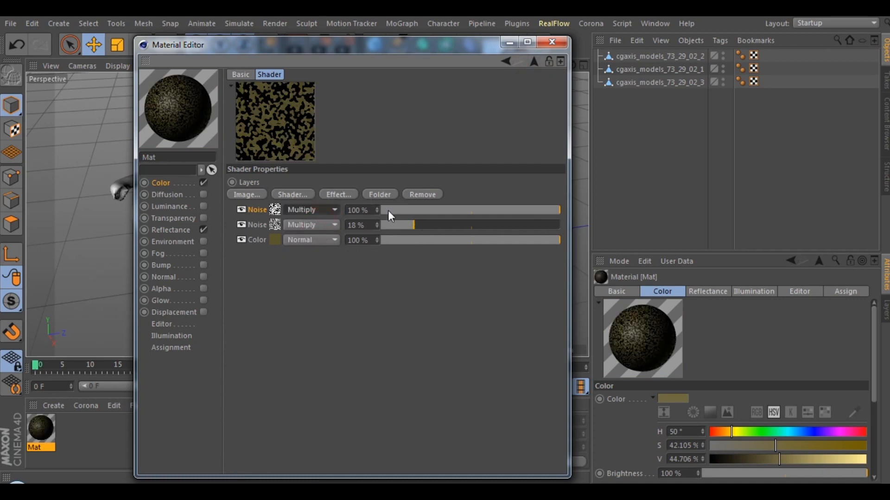
{"action": "left_click_drag", "start_coordinate": [388, 210], "coordinate": [386, 210]}
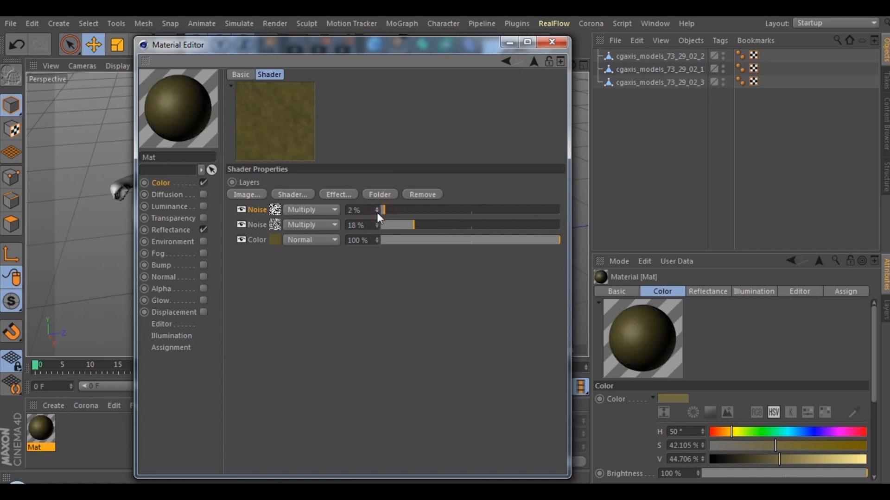
Step: Add a Fresnel shader above the Noise layers and keep its render mode at Front and Back
{"action": "left_click", "coordinate": [300, 195]}
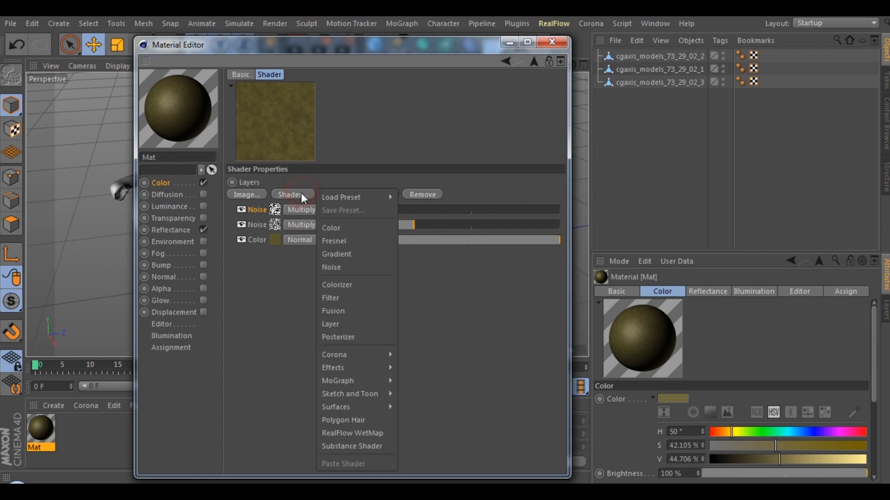
{"action": "left_click", "coordinate": [348, 239]}
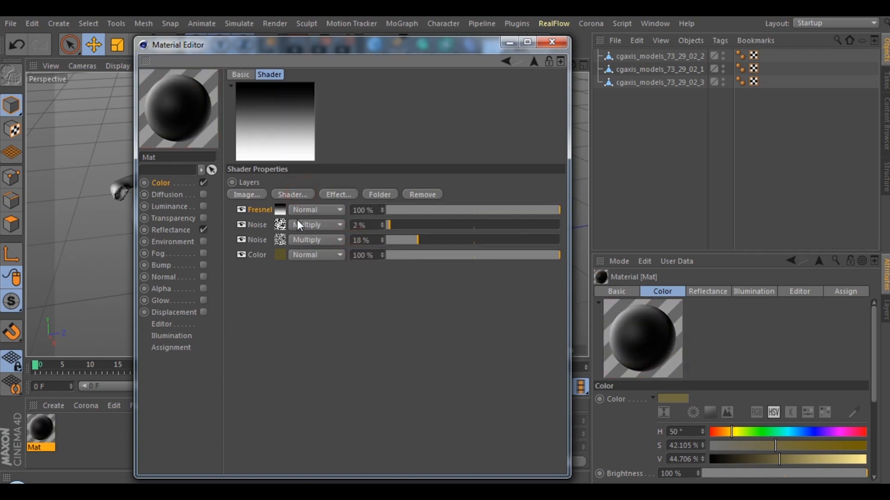
{"action": "left_click", "coordinate": [283, 213]}
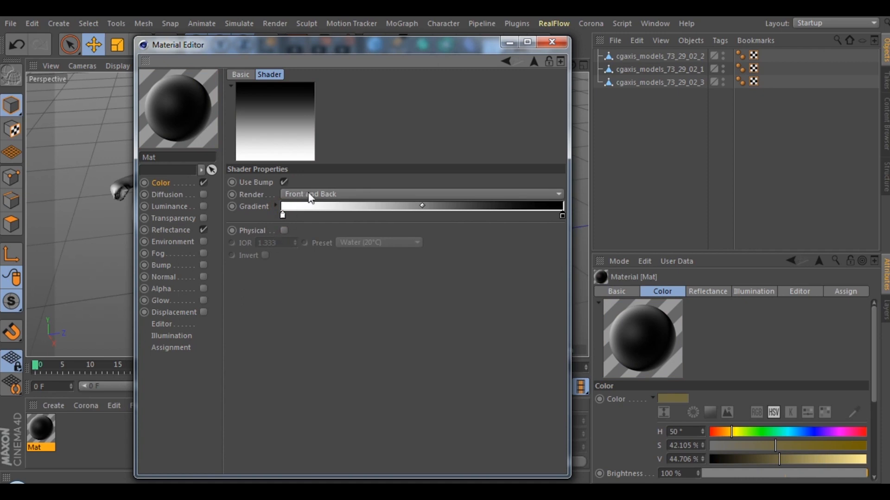
{"action": "left_click", "coordinate": [338, 195]}
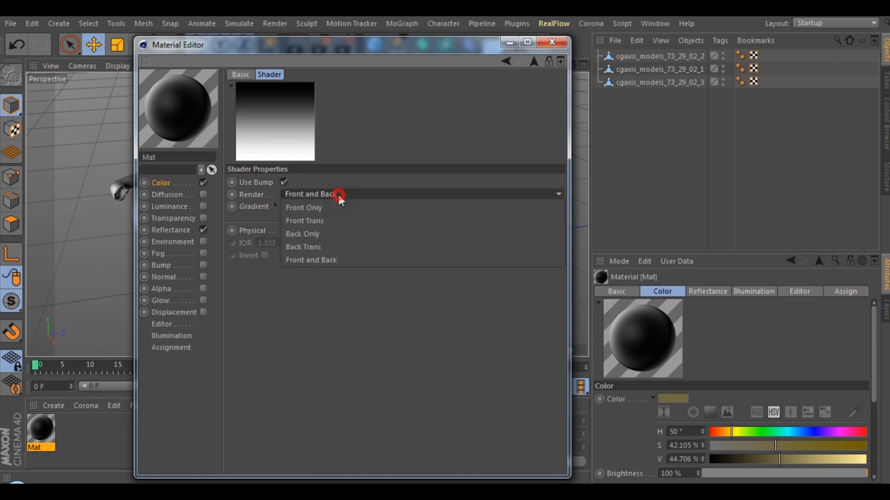
{"action": "left_click", "coordinate": [323, 261]}
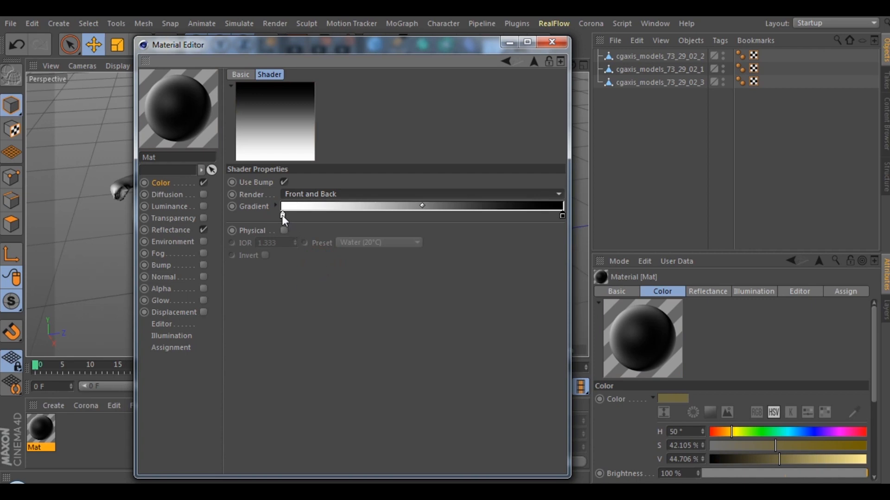
Step: Reverse the Fresnel gradient by placing the black knot near its start and the white knot just past the middle
{"action": "left_click_drag", "start_coordinate": [283, 215], "coordinate": [403, 221]}
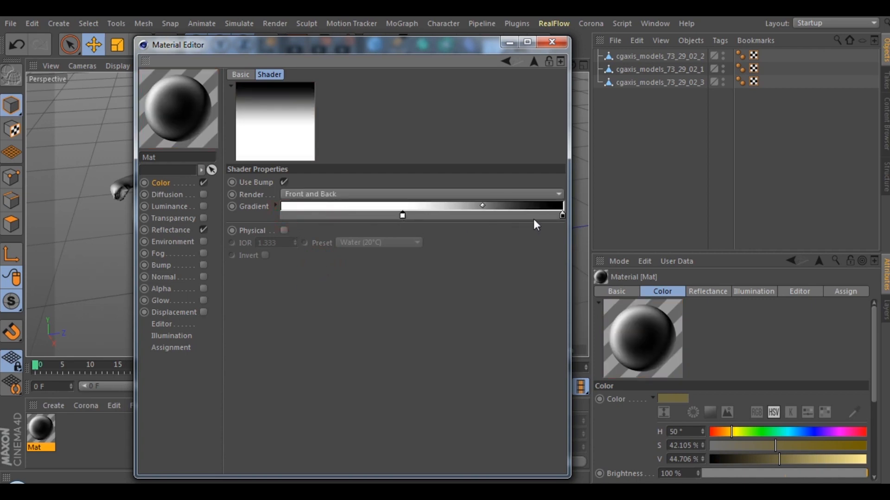
{"action": "left_click_drag", "start_coordinate": [561, 214], "coordinate": [317, 215]}
{"action": "left_click_drag", "start_coordinate": [402, 215], "coordinate": [427, 216]}
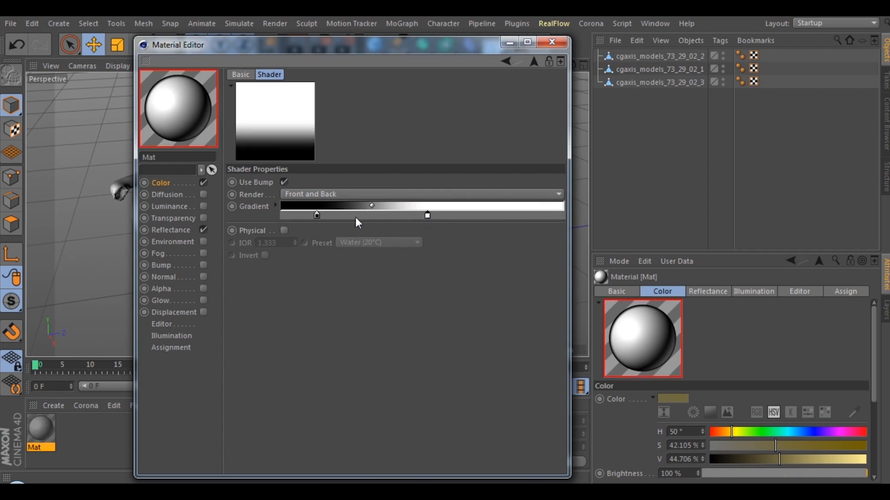
{"action": "left_click_drag", "start_coordinate": [316, 216], "coordinate": [299, 216]}
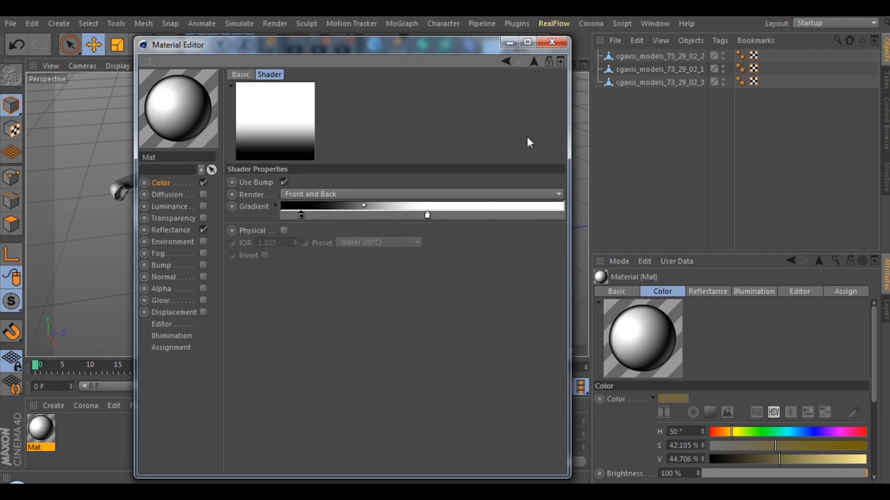
Step: Recolor the Fresnel gradient's black knot to olive, RGB 135, 148, 16
{"action": "double_click", "coordinate": [301, 215]}
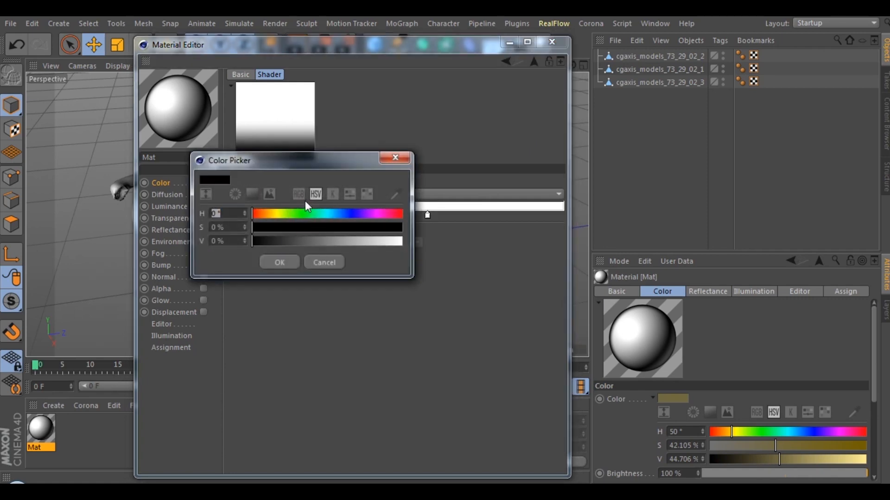
{"action": "left_click", "coordinate": [298, 194]}
{"action": "left_click", "coordinate": [234, 214]}
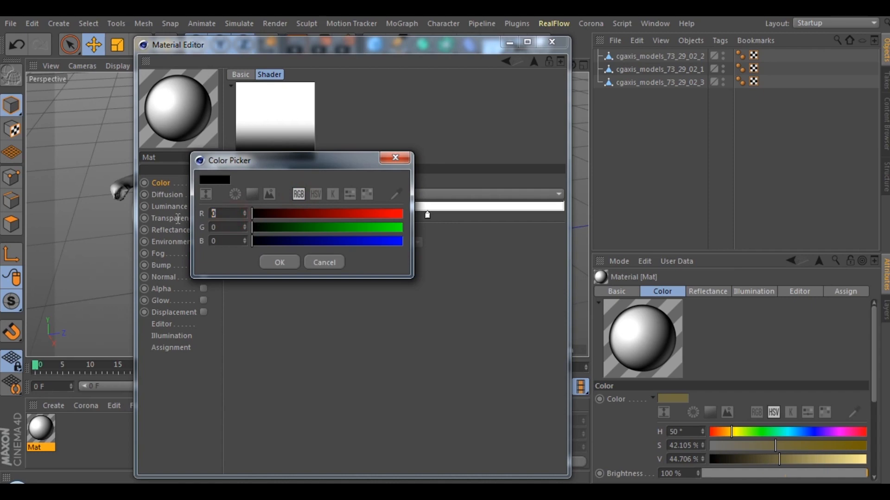
{"action": "type", "text": "135"}
{"action": "key", "text": "Tab"}
{"action": "type", "text": "148"}
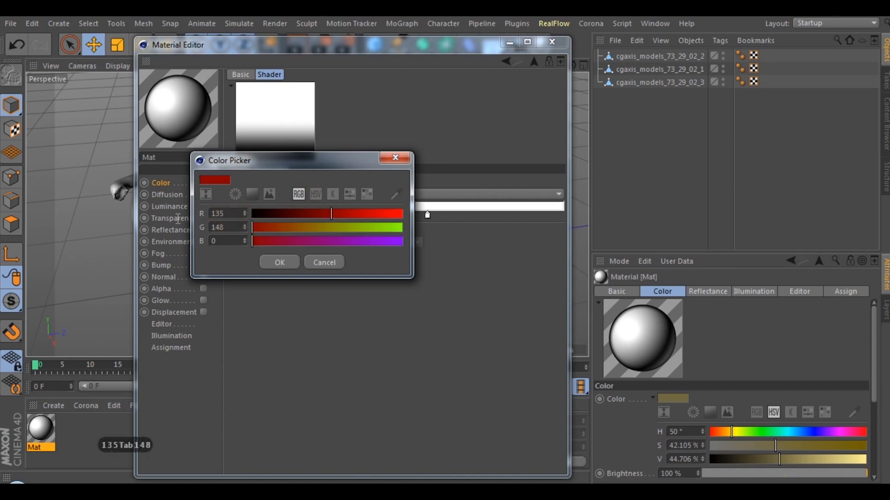
{"action": "key", "text": "Tab"}
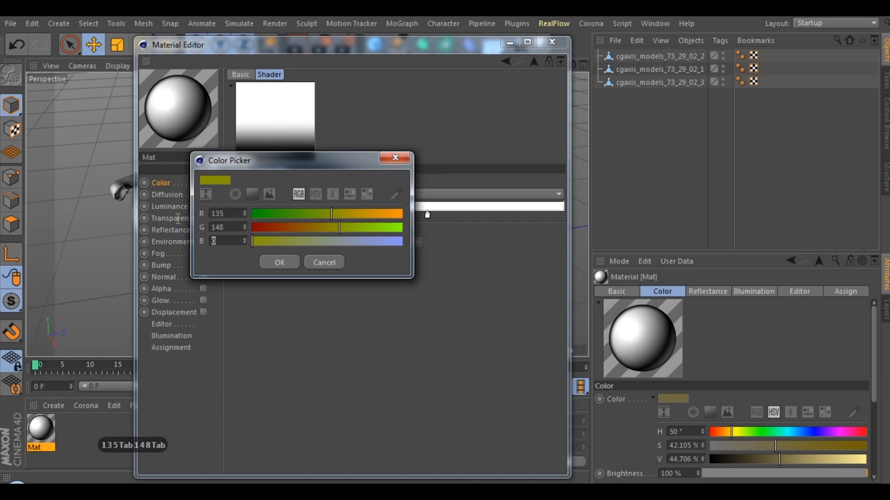
{"action": "type", "text": "16"}
{"action": "key", "text": "Return"}
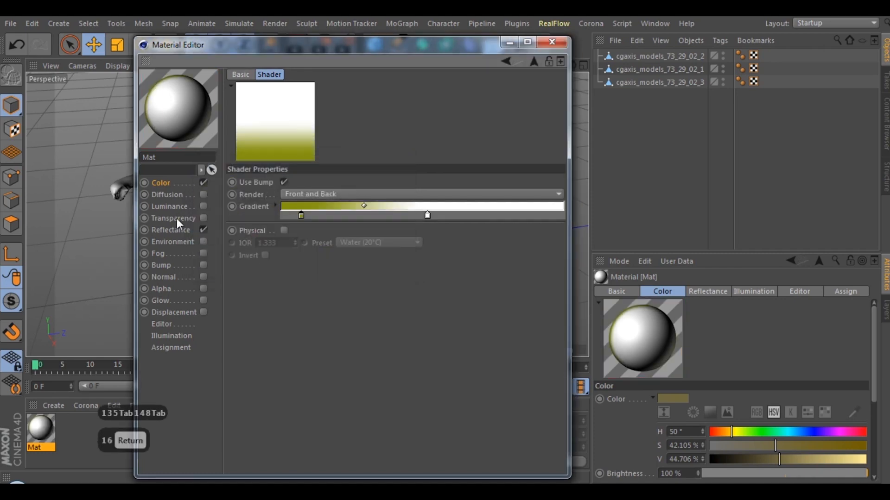
Step: Return to the layer list and set the Fresnel layer's blend mode to Multiply
{"action": "left_click", "coordinate": [533, 61]}
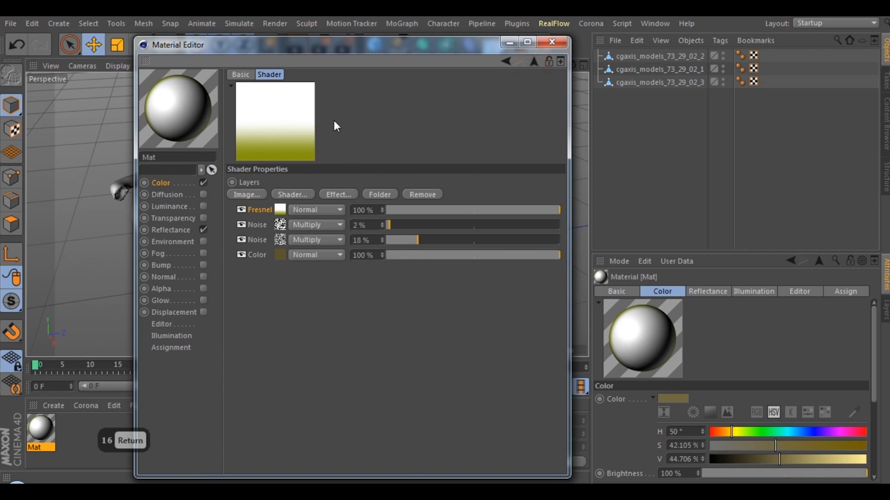
{"action": "left_click", "coordinate": [300, 210]}
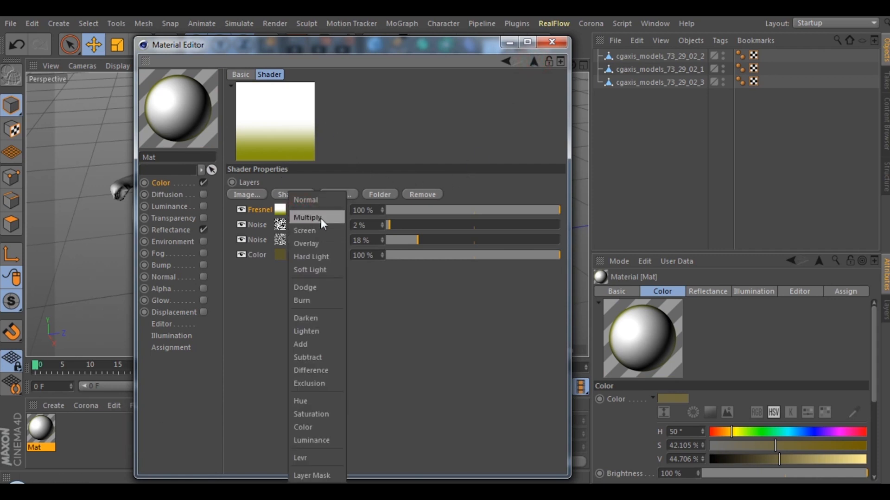
{"action": "left_click", "coordinate": [321, 217]}
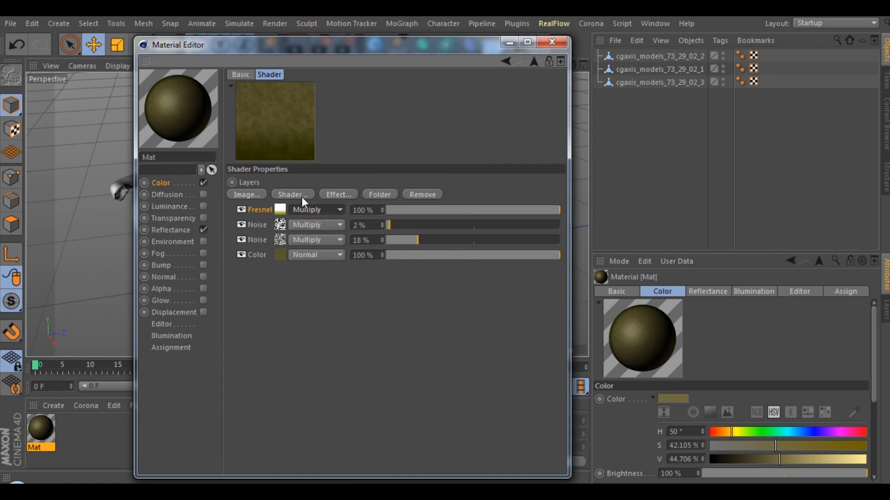
Step: Add a third Noise shader above the Fresnel layer and set its Color 1 to white
{"action": "left_click", "coordinate": [302, 196]}
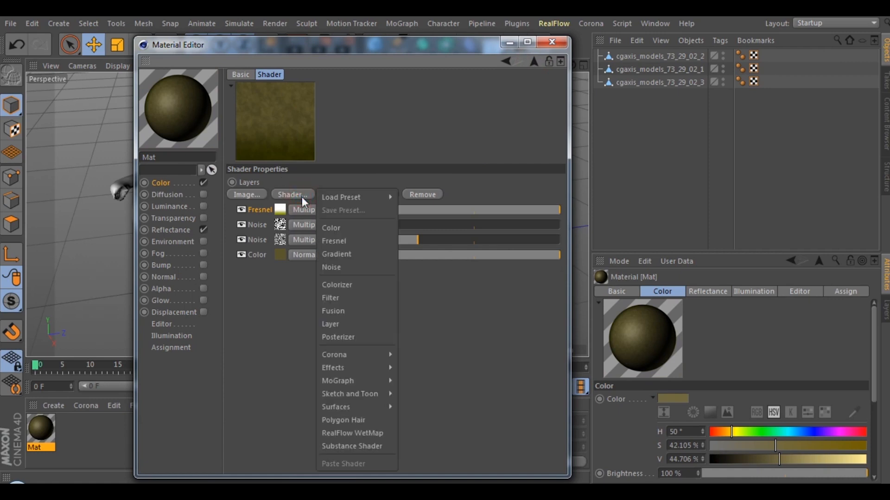
{"action": "left_click", "coordinate": [349, 266]}
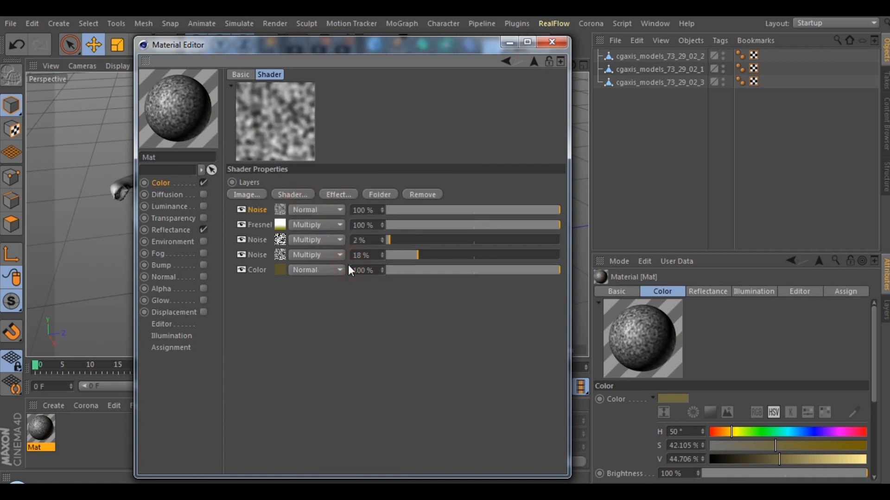
{"action": "left_click", "coordinate": [284, 212]}
{"action": "left_click", "coordinate": [315, 180]}
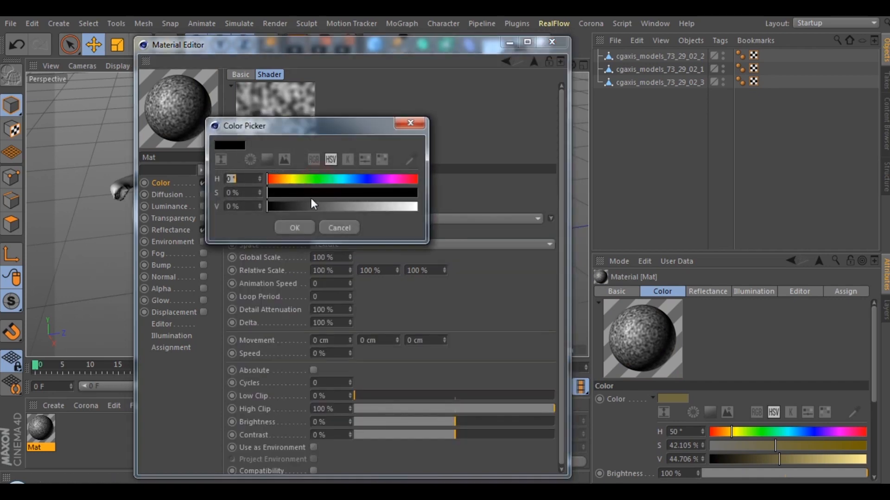
{"action": "left_click_drag", "start_coordinate": [312, 204], "coordinate": [418, 212]}
{"action": "left_click", "coordinate": [305, 224]}
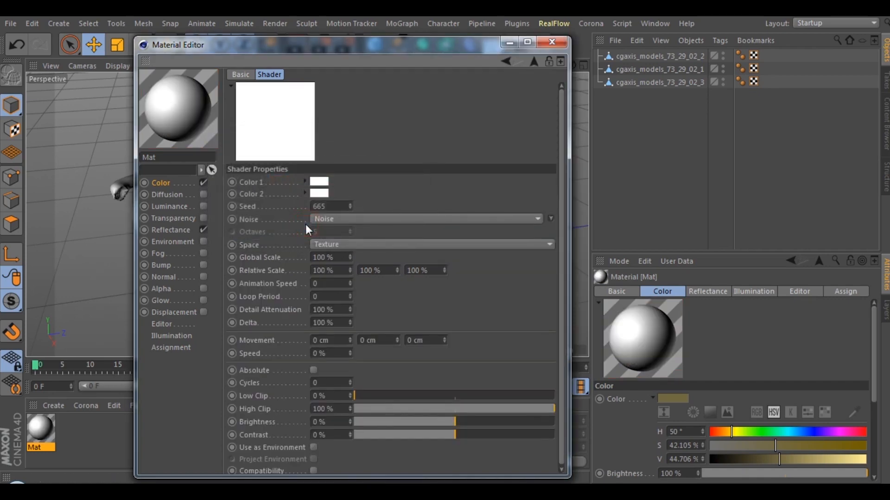
Step: Set the top Noise shader's Color 2 to pink, RGB 211, 101, 121
{"action": "left_click", "coordinate": [319, 193]}
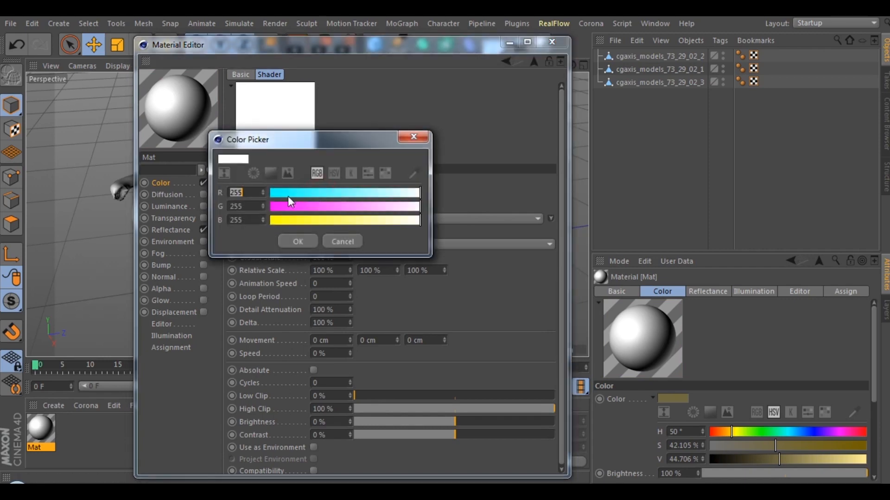
{"action": "type", "text": "211"}
{"action": "key", "text": "Tab"}
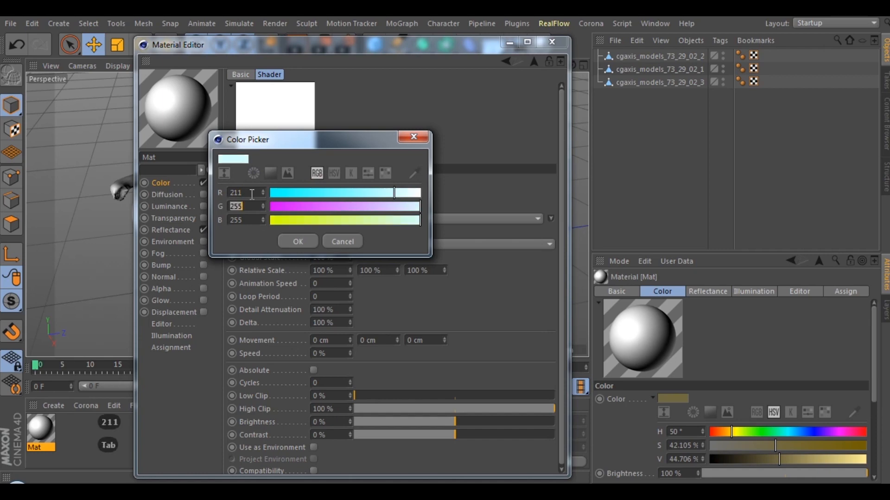
{"action": "type", "text": "101"}
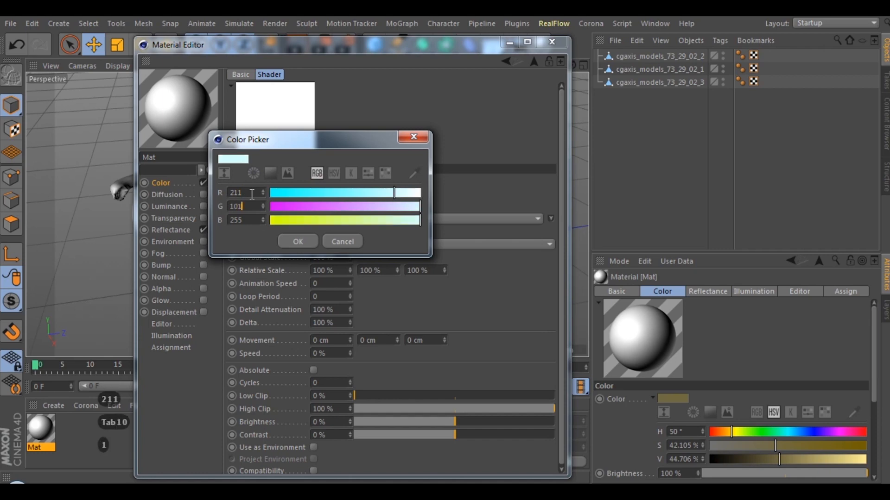
{"action": "key", "text": "Tab"}
{"action": "type", "text": "121"}
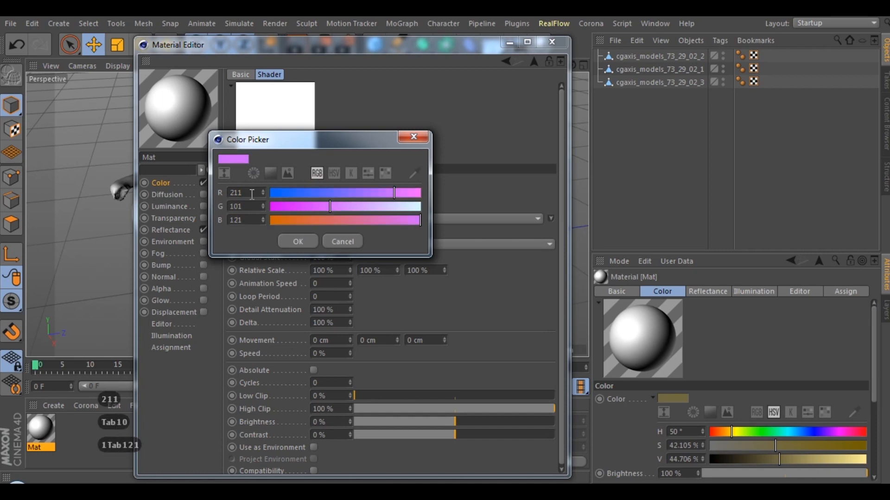
{"action": "key", "text": "Return"}
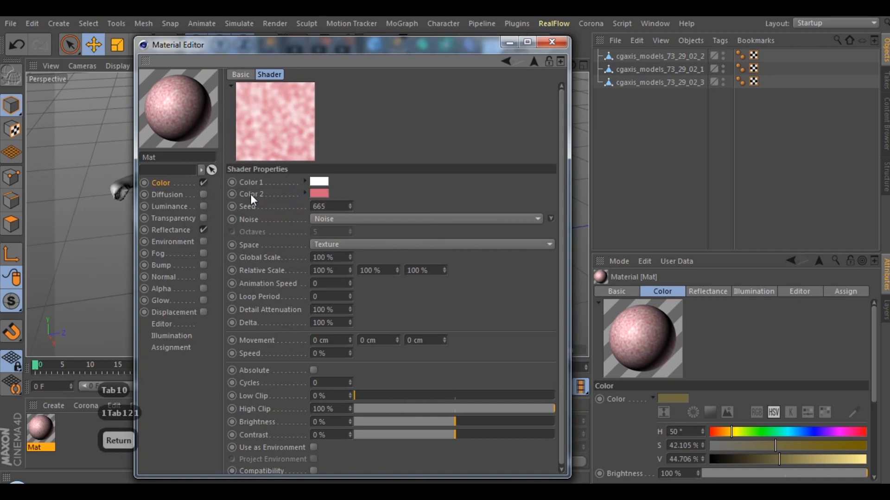
Step: Set the pink-and-white Noise shader's Global Scale to 50%
{"action": "double_click", "coordinate": [344, 258]}
{"action": "type", "text": "5"}
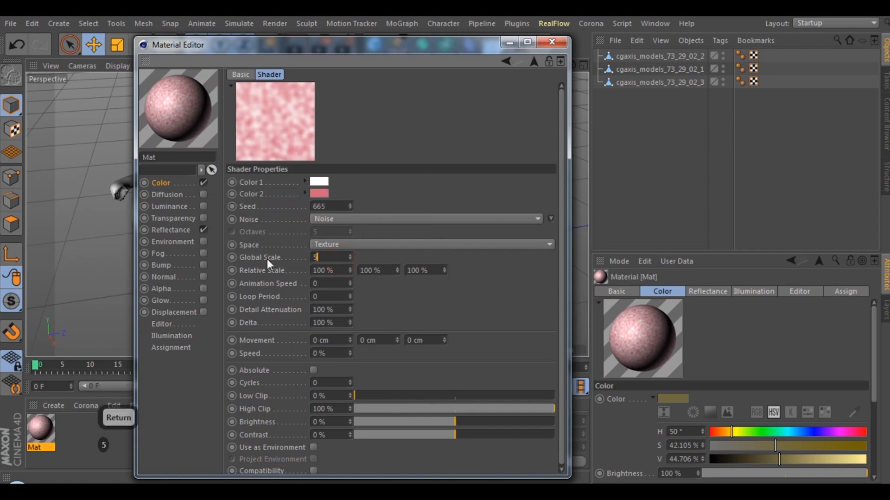
{"action": "type", "text": "0"}
{"action": "key", "text": "Return"}
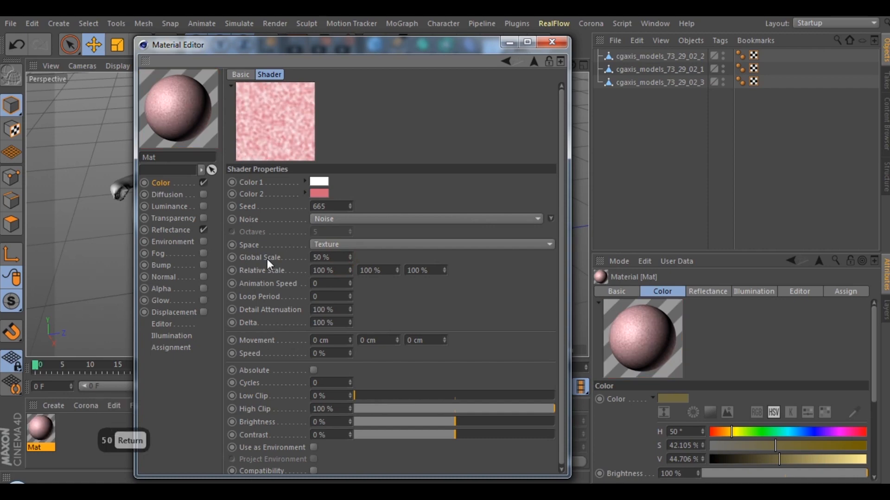
Step: Set the pink-and-white Noise shader's Relative Scale to 80% on all three axes and its Contrast to 56%
{"action": "double_click", "coordinate": [345, 271]}
{"action": "type", "text": "80"}
{"action": "key", "text": "Tab"}
{"action": "type", "text": "80"}
{"action": "key", "text": "Tab"}
{"action": "type", "text": "80"}
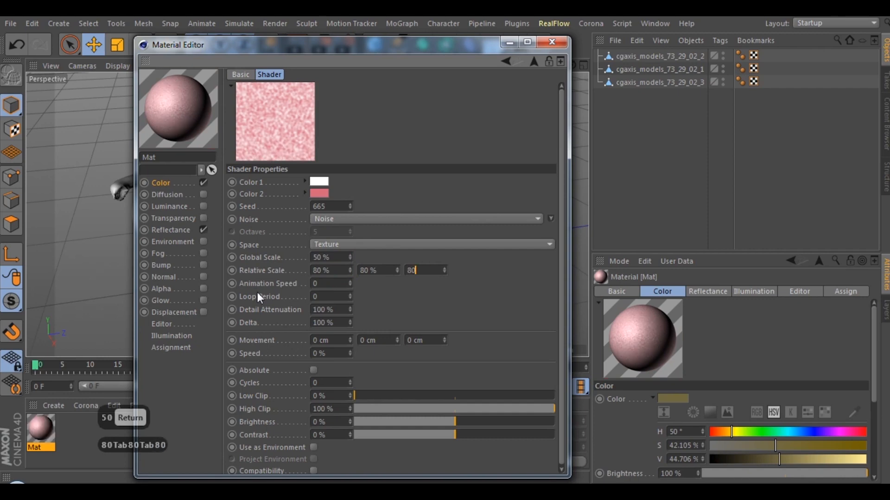
{"action": "key", "text": "Return"}
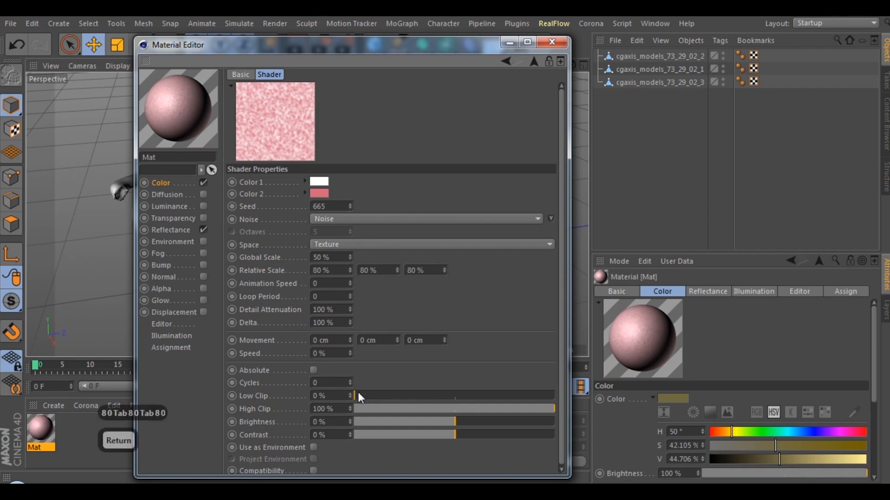
{"action": "left_click_drag", "start_coordinate": [483, 432], "coordinate": [510, 435]}
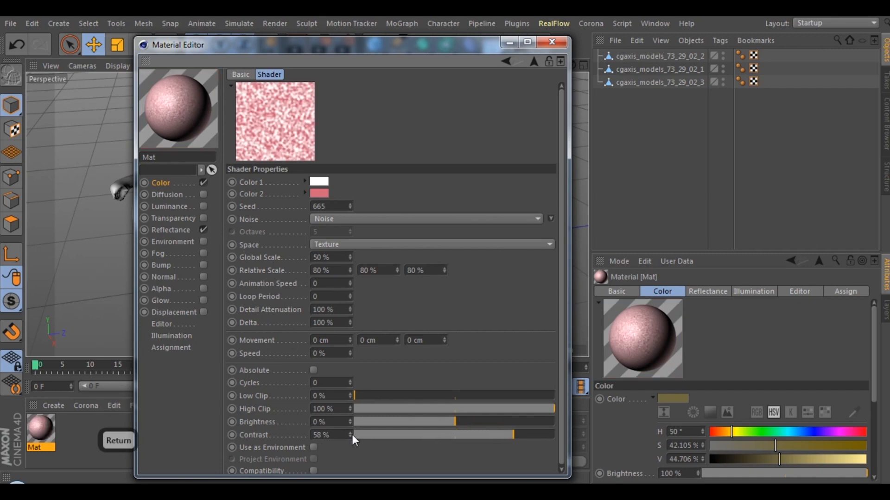
{"action": "left_click_drag", "start_coordinate": [352, 435], "coordinate": [349, 435]}
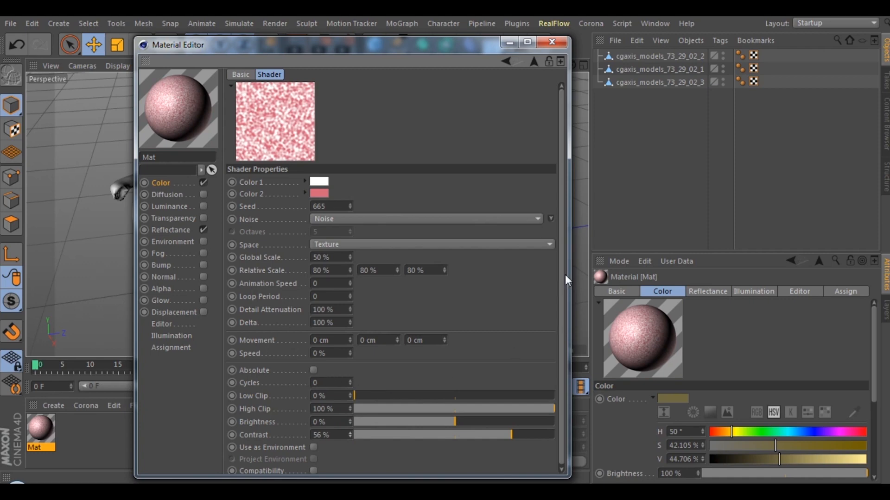
Step: Return to the layer list and blend the pink-and-white Noise layer as Multiply at 19% strength
{"action": "left_click", "coordinate": [532, 62]}
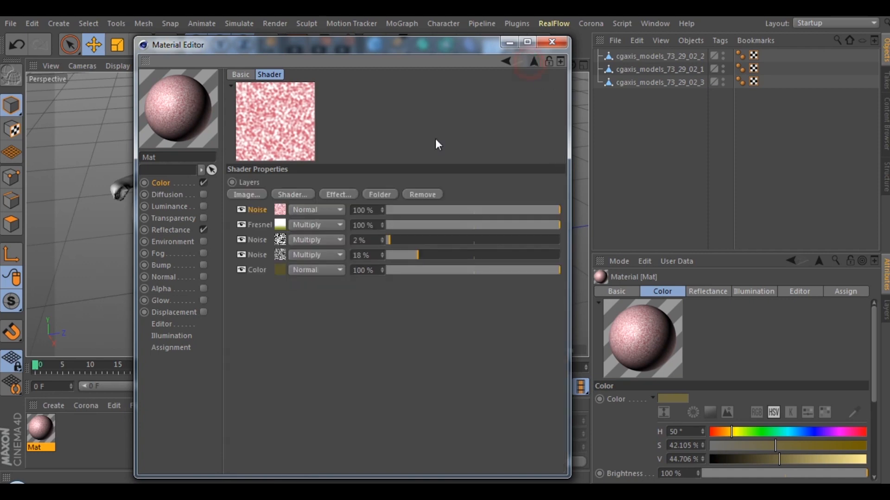
{"action": "left_click", "coordinate": [307, 214]}
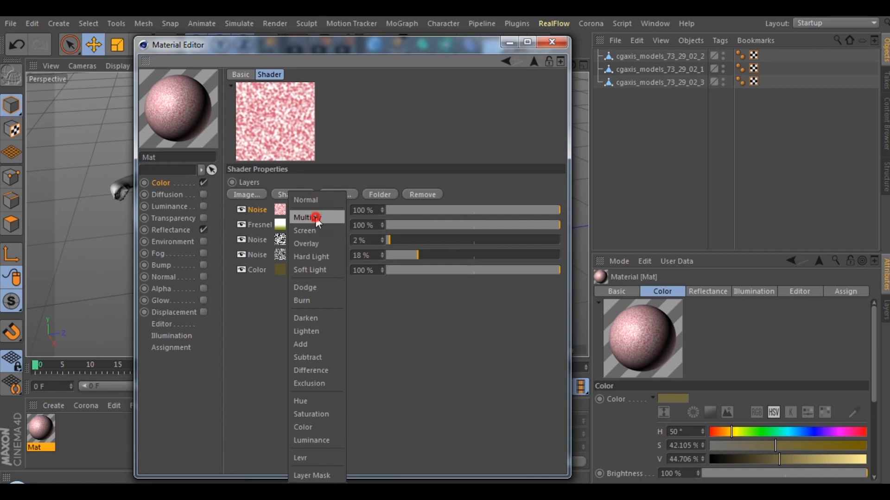
{"action": "left_click", "coordinate": [315, 217]}
{"action": "left_click_drag", "start_coordinate": [399, 212], "coordinate": [421, 210]}
{"action": "left_click", "coordinate": [382, 212]}
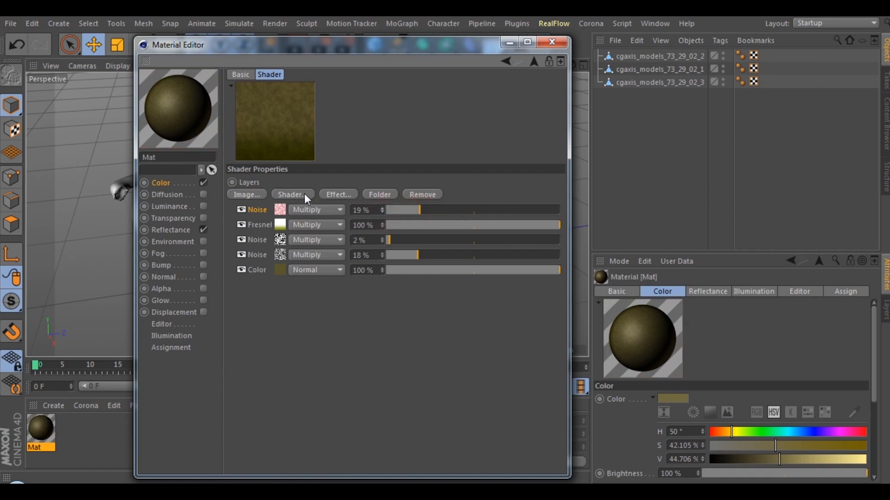
Step: Add an Ambient Occlusion effect shader above the pink-and-white Noise layer
{"action": "left_click", "coordinate": [288, 195]}
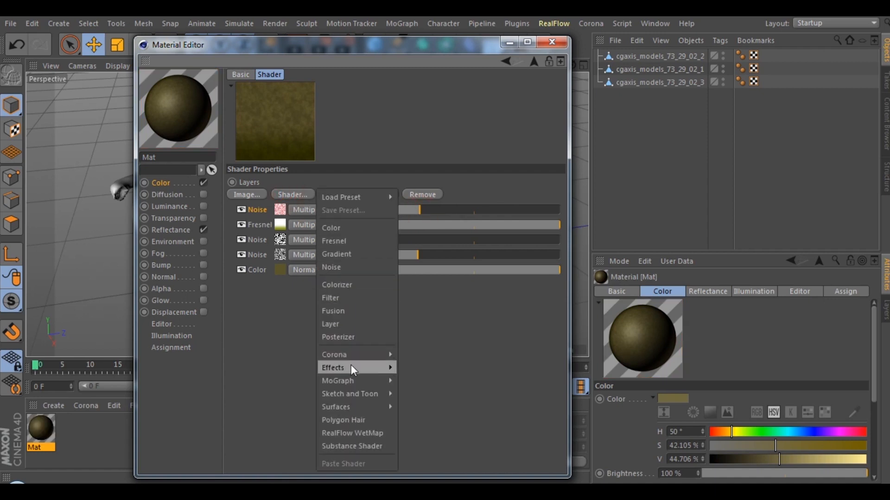
{"action": "mouse_move", "coordinate": [348, 368]}
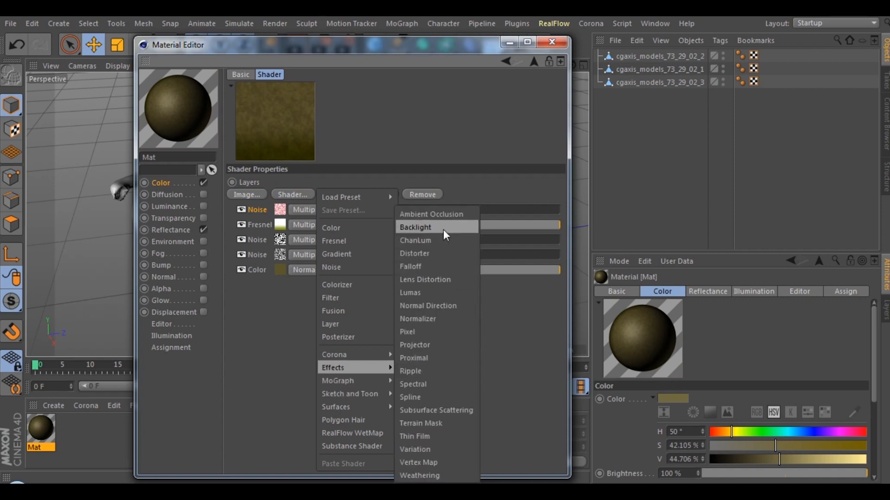
{"action": "left_click", "coordinate": [441, 214]}
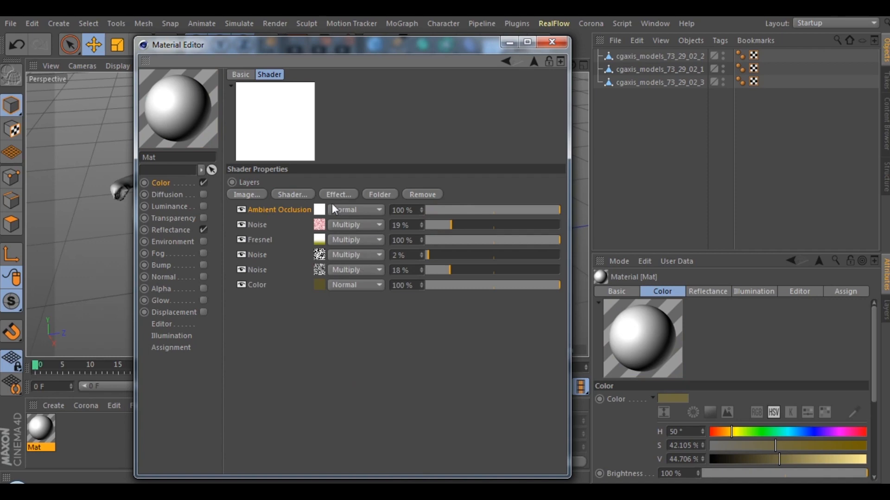
Step: Move both knots of the Ambient Occlusion gradient inward and set the Maximum Ray Length to 10 cm
{"action": "left_click", "coordinate": [320, 211]}
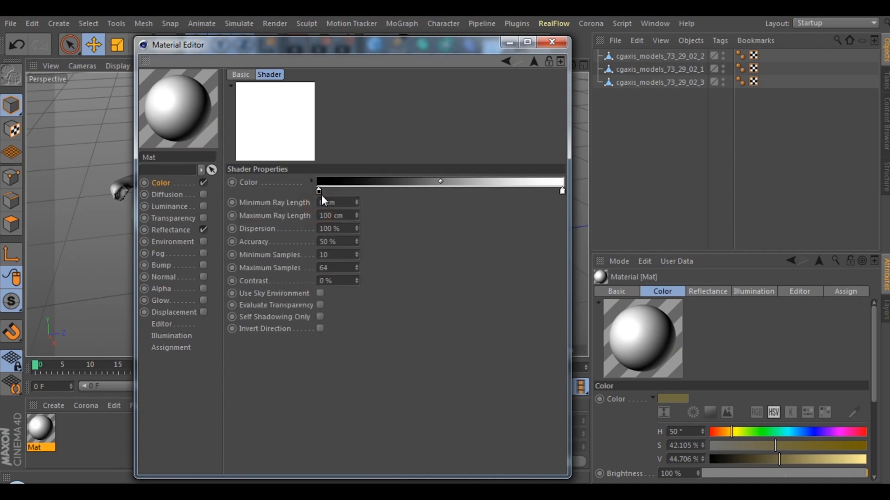
{"action": "left_click_drag", "start_coordinate": [320, 195], "coordinate": [348, 196]}
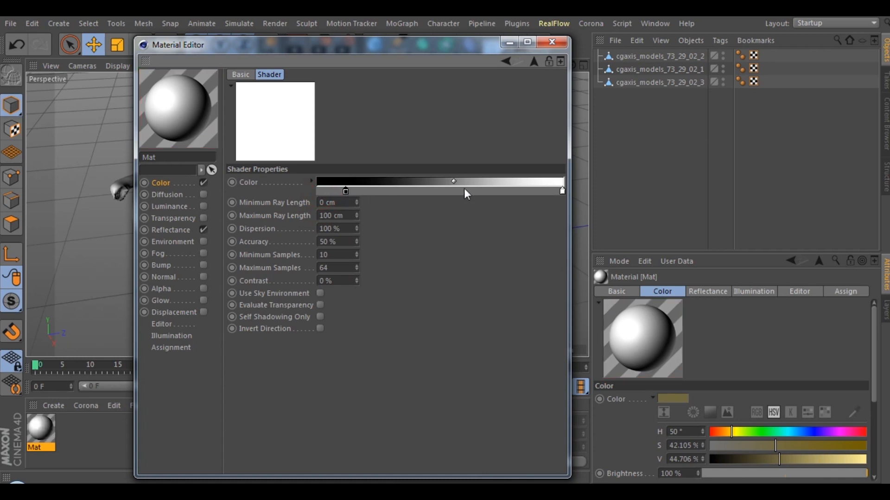
{"action": "left_click_drag", "start_coordinate": [561, 193], "coordinate": [494, 195]}
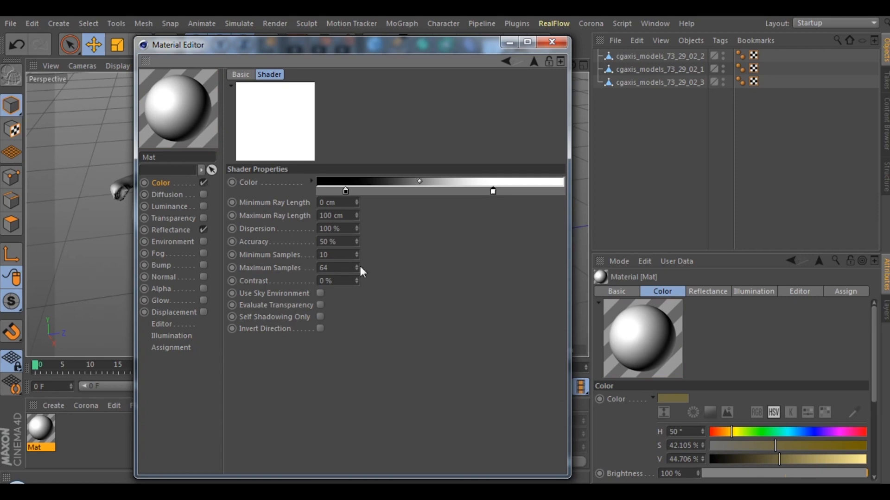
{"action": "left_click", "coordinate": [345, 216]}
{"action": "type", "text": "10"}
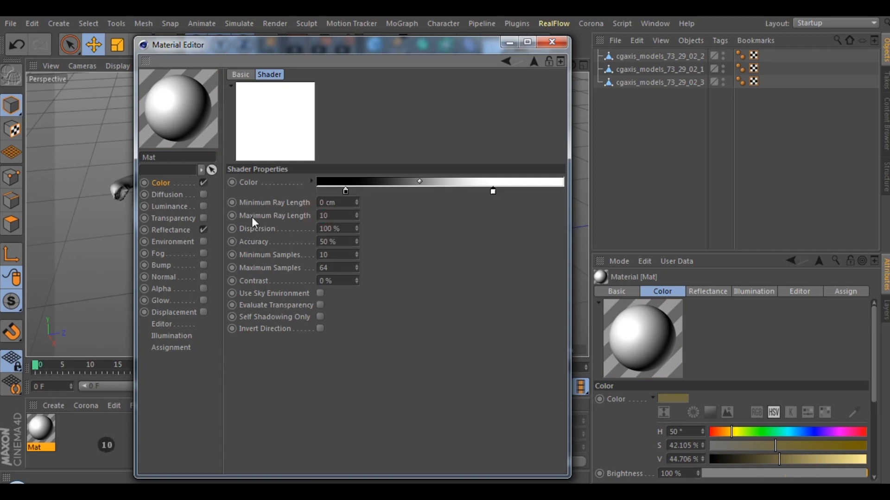
{"action": "key", "text": "Return"}
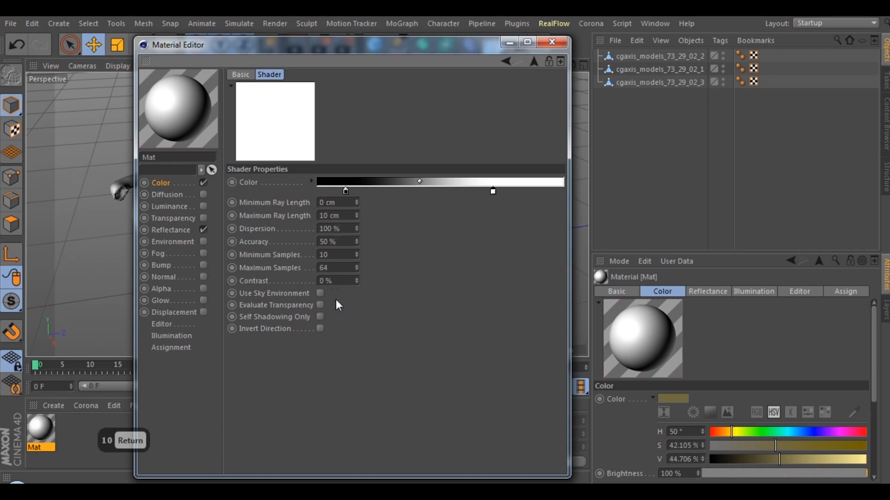
Step: Return to the layer list and set the Ambient Occlusion layer's blend mode to Multiply
{"action": "left_click", "coordinate": [534, 62]}
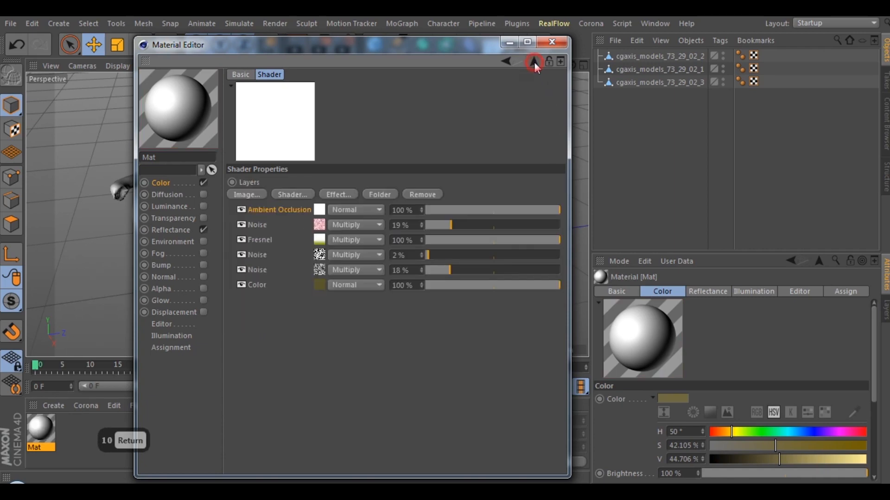
{"action": "left_click", "coordinate": [355, 209]}
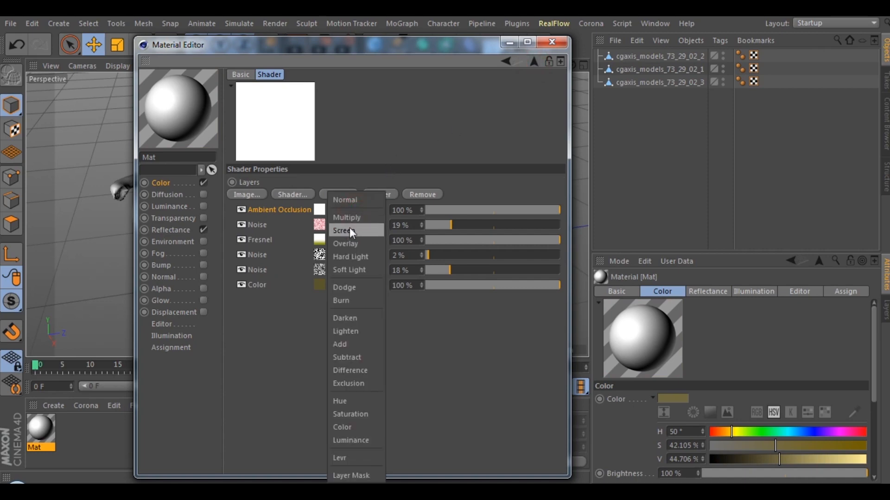
{"action": "left_click", "coordinate": [354, 220]}
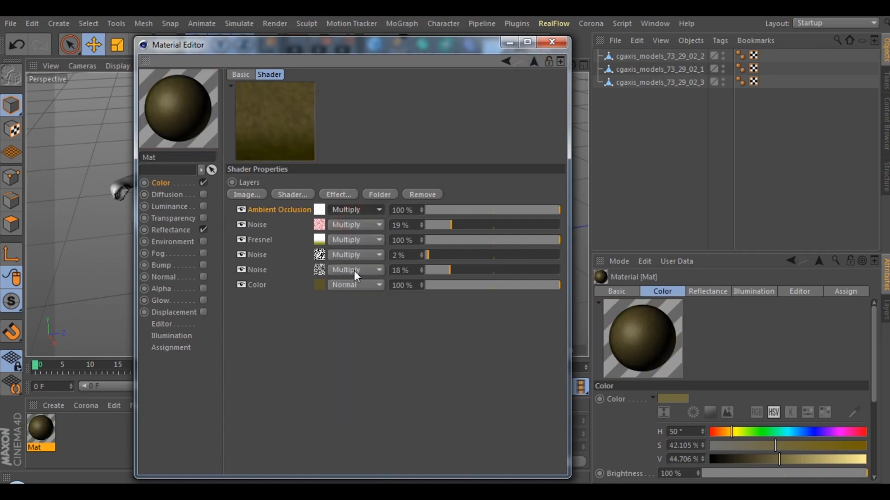
Step: Return to the Color channel settings and set the layered texture's Mix Strength to 82%
{"action": "left_click", "coordinate": [534, 61]}
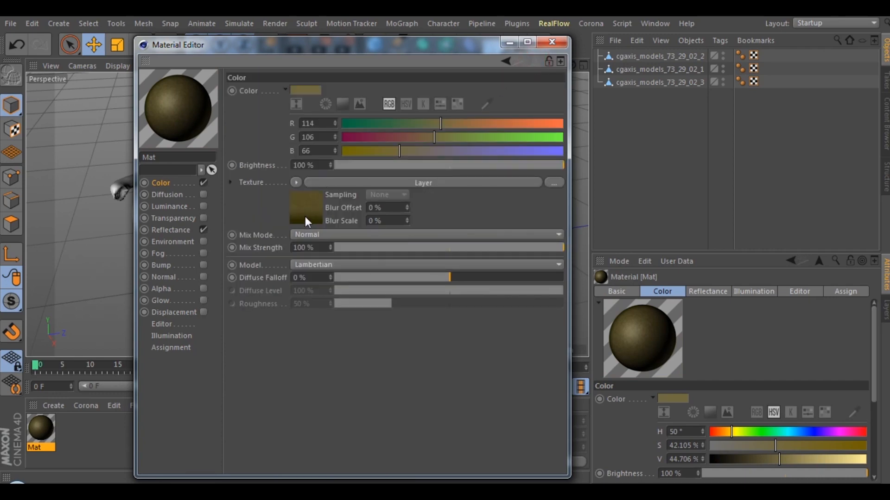
{"action": "left_click", "coordinate": [516, 247]}
{"action": "left_click", "coordinate": [526, 247]}
{"action": "left_click", "coordinate": [330, 250]}
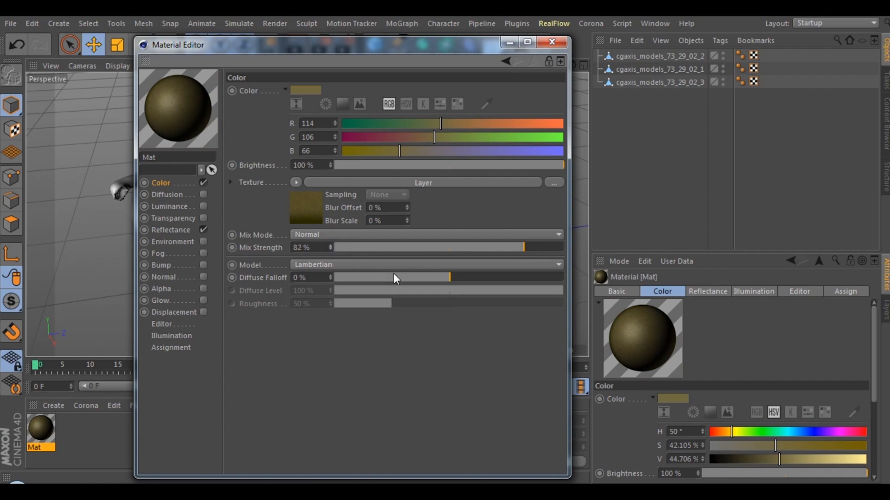
Step: Change the Reflectance channel's Default Specular type to Anisotropic and set its Roughness to 29%
{"action": "left_click", "coordinate": [166, 230]}
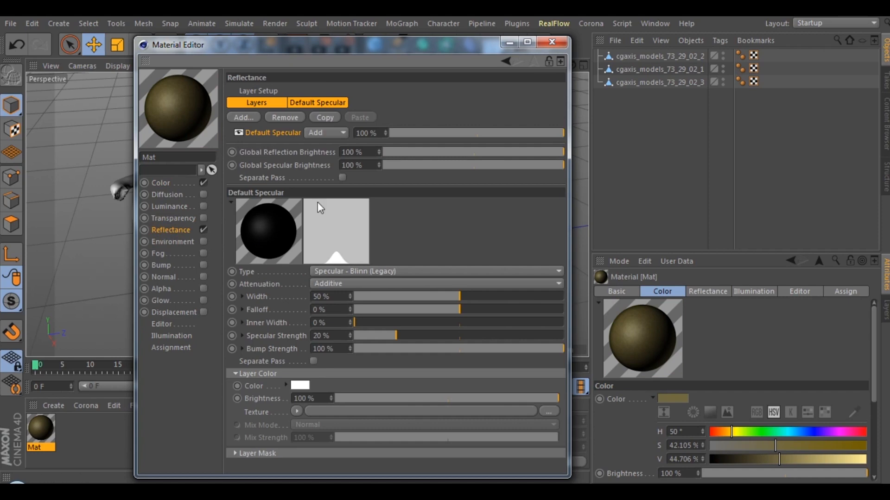
{"action": "left_click", "coordinate": [316, 104]}
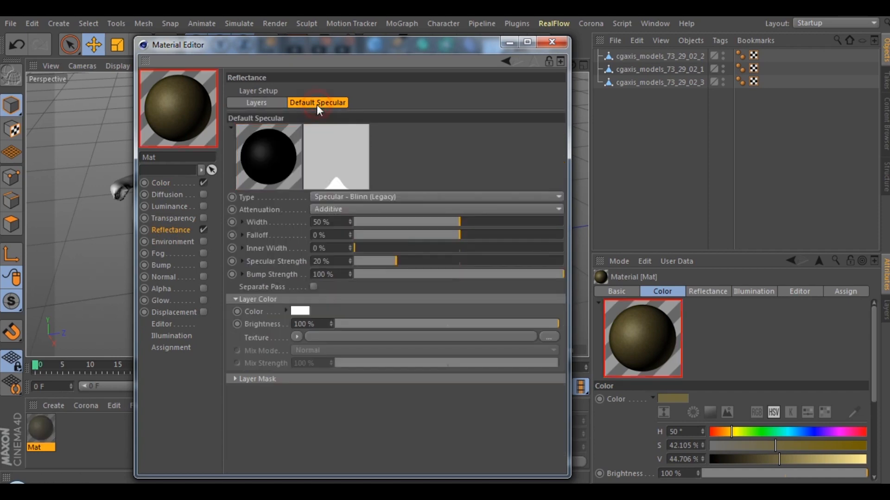
{"action": "left_click", "coordinate": [360, 198]}
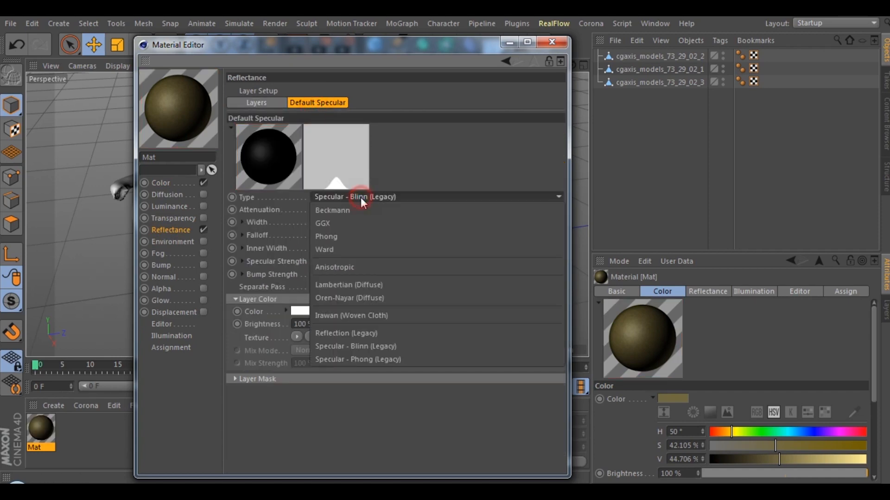
{"action": "left_click", "coordinate": [364, 267]}
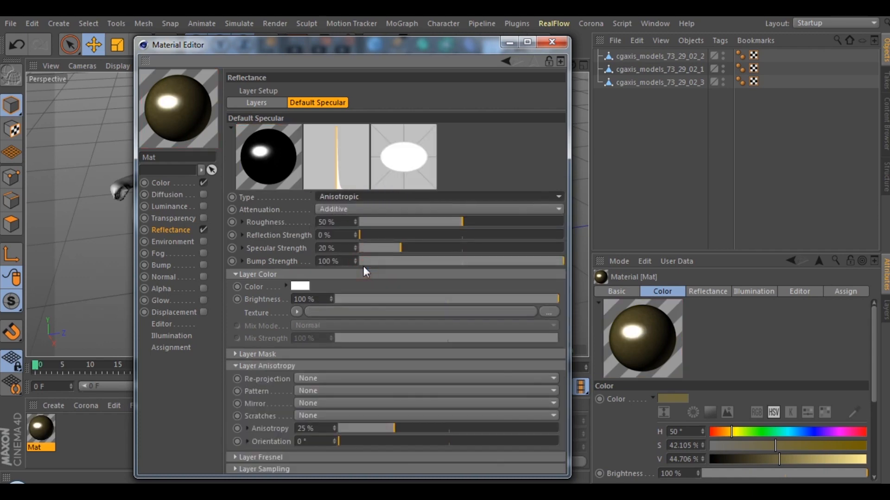
{"action": "left_click", "coordinate": [336, 224]}
{"action": "type", "text": "29"}
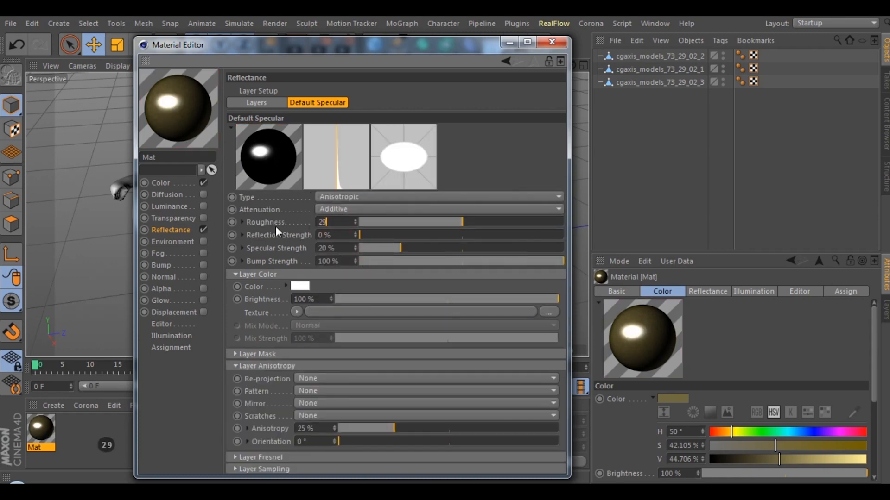
{"action": "key", "text": "Return"}
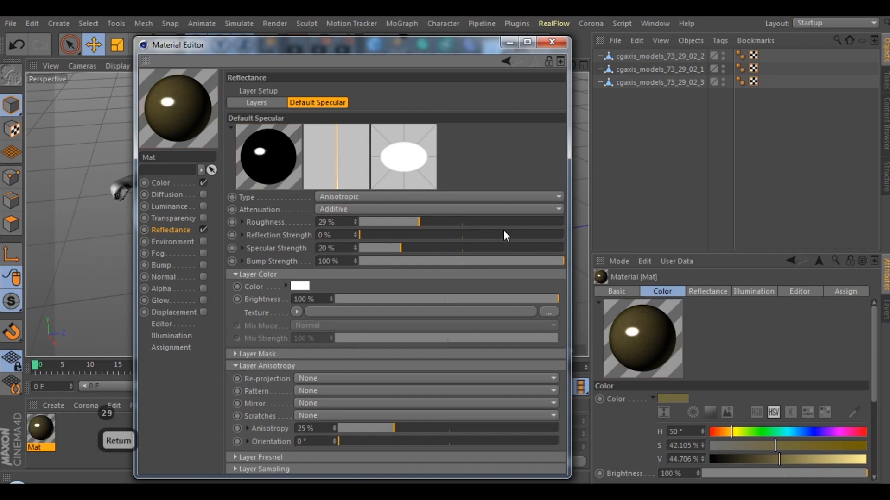
Step: Set the Default Specular layer's Reflection Strength to 78%, Specular Strength to 79% and Bump Strength to 26%
{"action": "left_click_drag", "start_coordinate": [504, 231], "coordinate": [521, 231]}
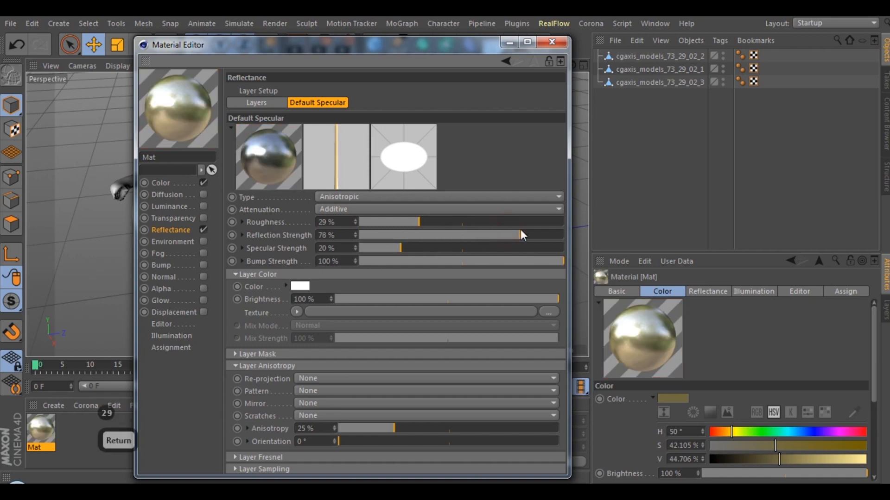
{"action": "left_click", "coordinate": [521, 245]}
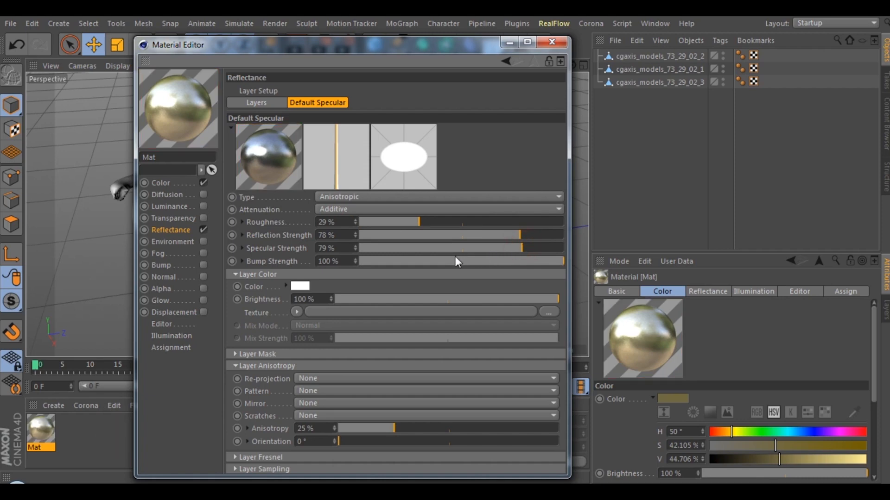
{"action": "left_click", "coordinate": [437, 262]}
{"action": "left_click_drag", "start_coordinate": [438, 262], "coordinate": [402, 267]}
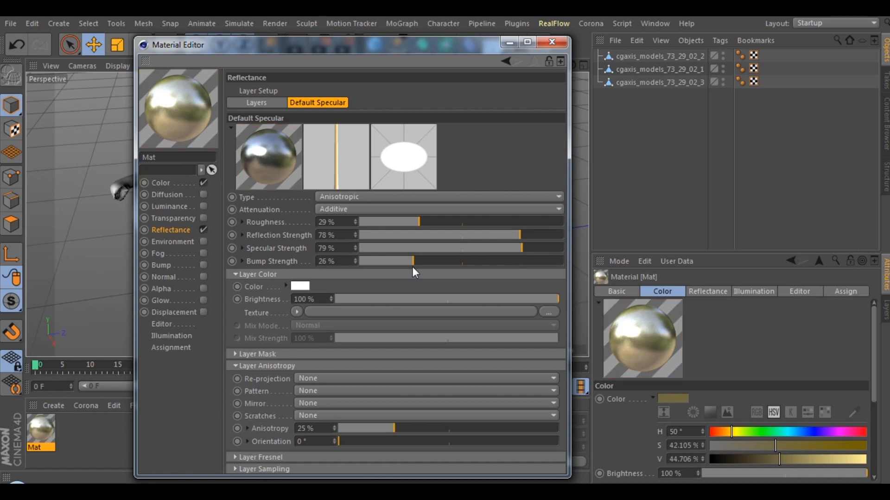
Step: Set the Default Specular layer's color to pale yellow, RGB 234, 222, 143
{"action": "left_click", "coordinate": [300, 286]}
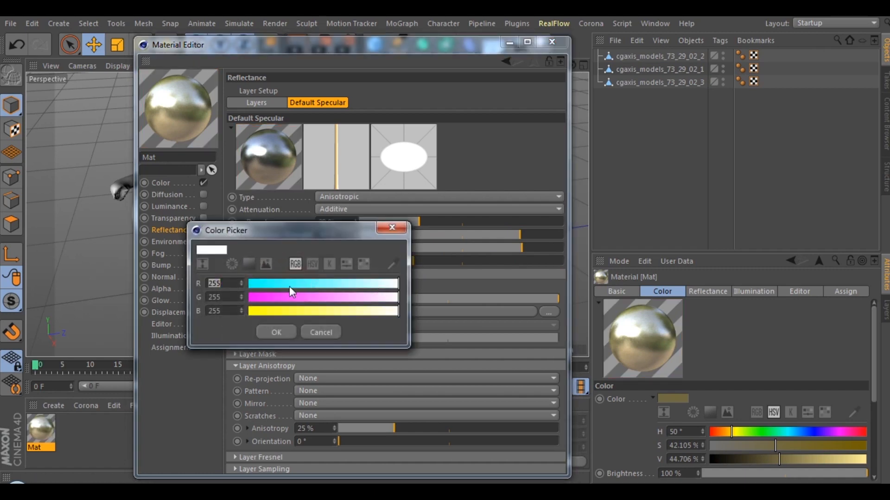
{"action": "type", "text": "234"}
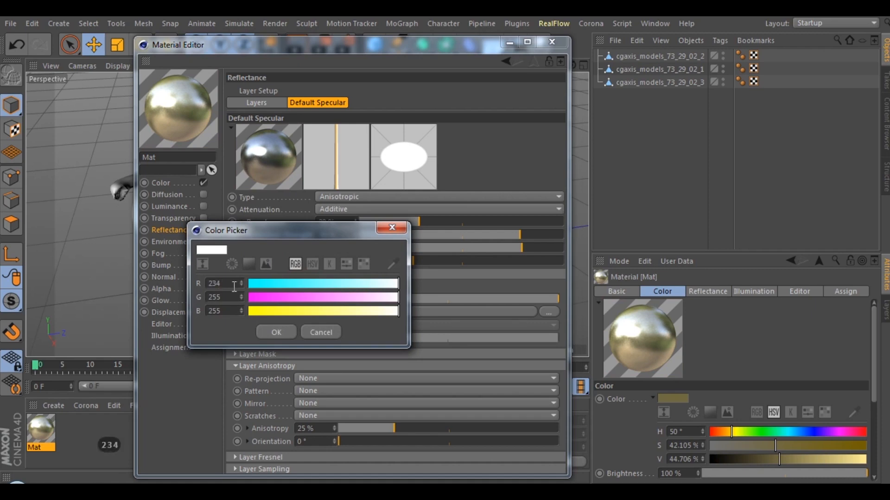
{"action": "key", "text": "Tab"}
{"action": "type", "text": "222"}
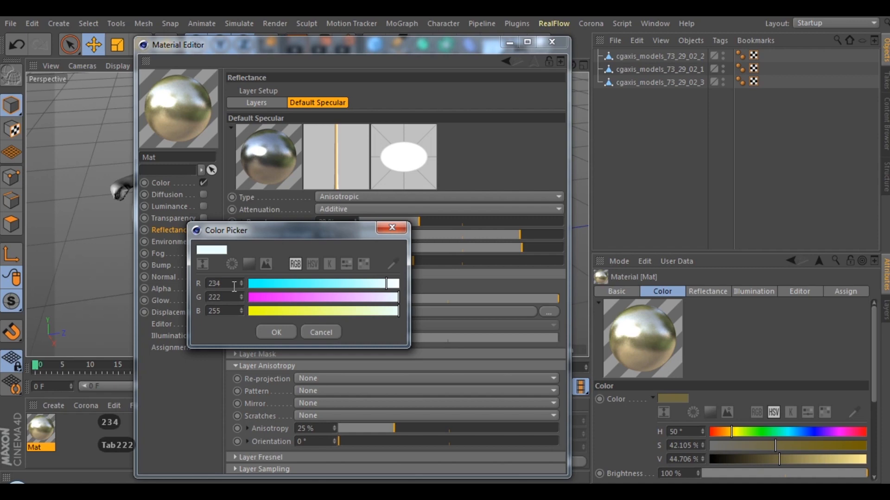
{"action": "key", "text": "Tab"}
{"action": "type", "text": "143"}
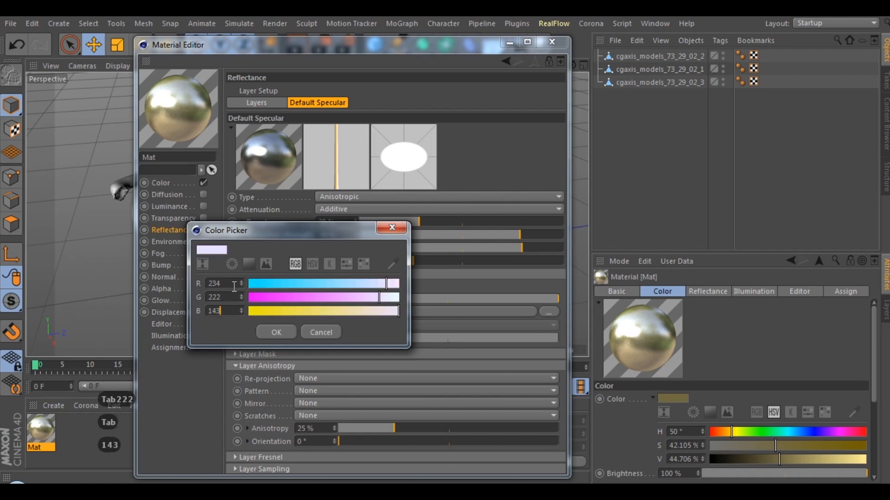
{"action": "key", "text": "Return"}
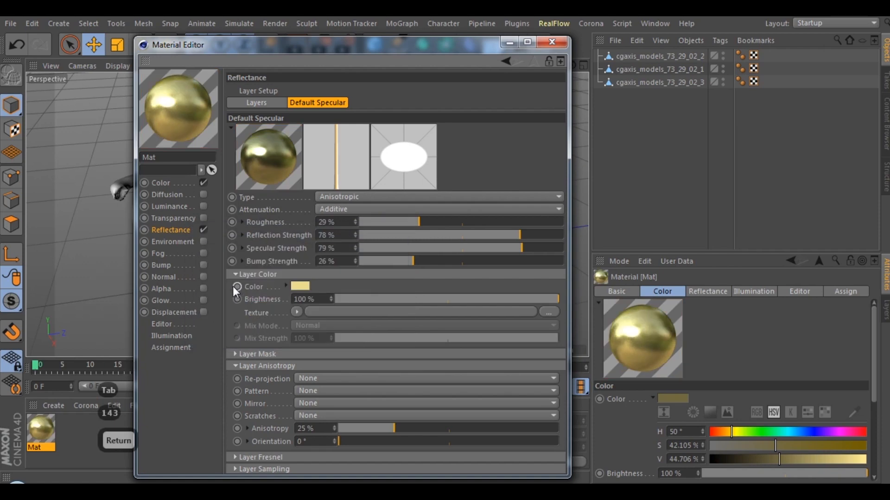
Step: Load a Layer shader as the Default Specular's Layer Color texture and add a Color shader inside it
{"action": "left_click", "coordinate": [298, 311]}
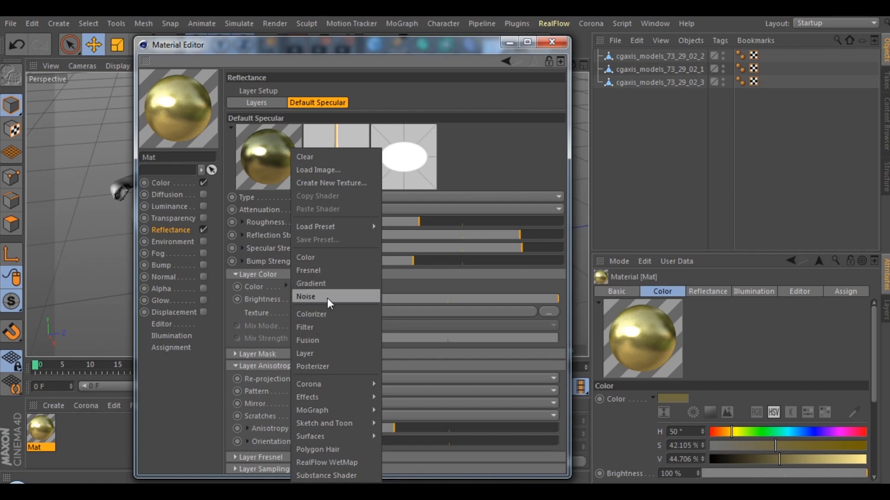
{"action": "left_click", "coordinate": [312, 352]}
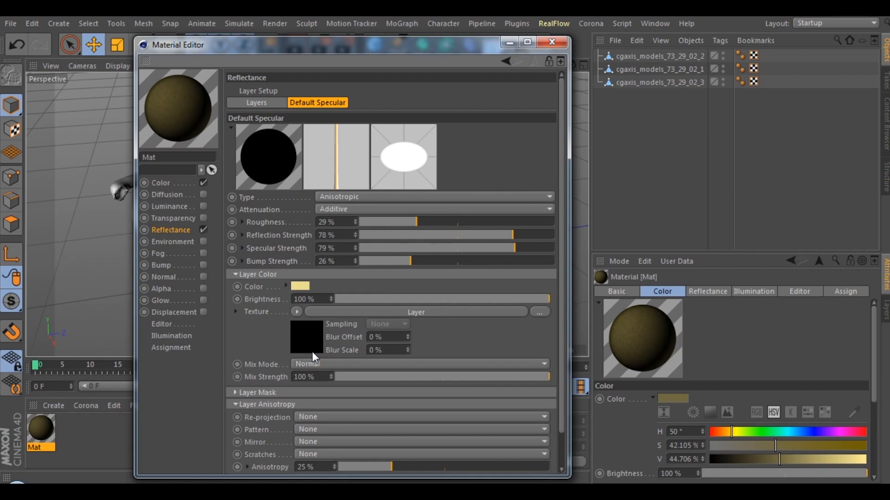
{"action": "left_click", "coordinate": [304, 334]}
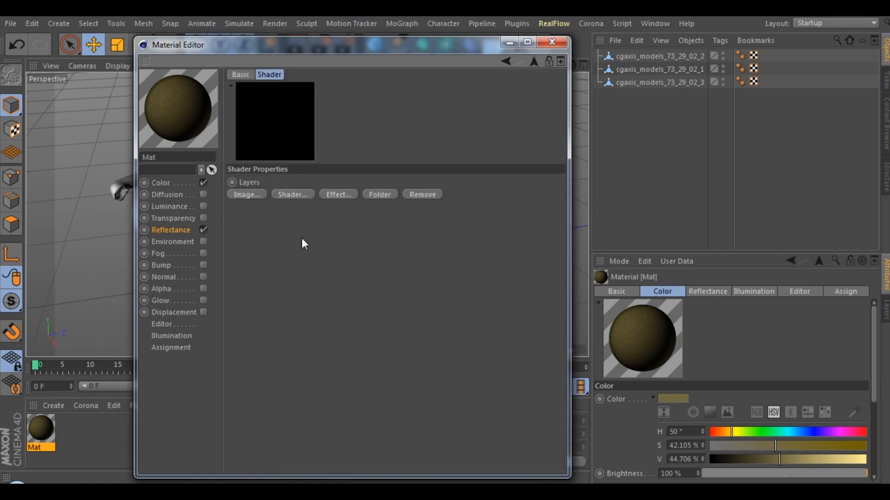
{"action": "left_click", "coordinate": [293, 196]}
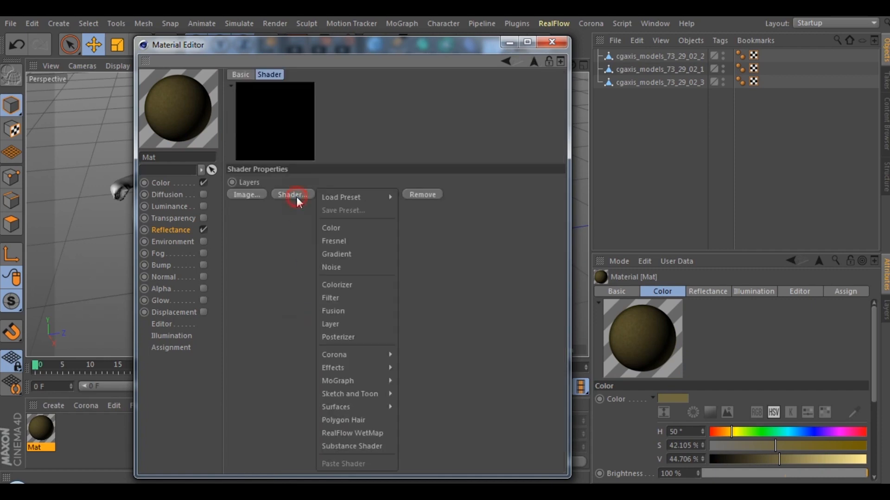
{"action": "left_click", "coordinate": [334, 233]}
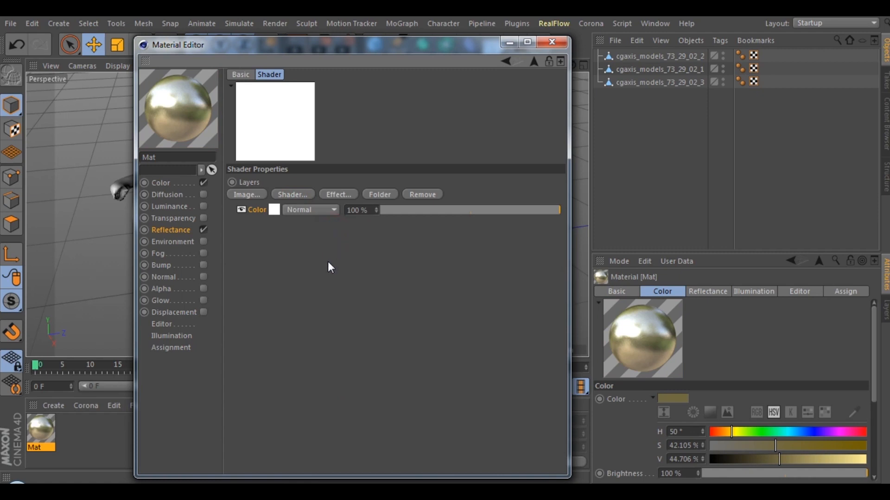
Step: Set the new Color shader to golden olive, RGB 182, 169, 92, and return to the shader layer stack
{"action": "left_click", "coordinate": [277, 213]}
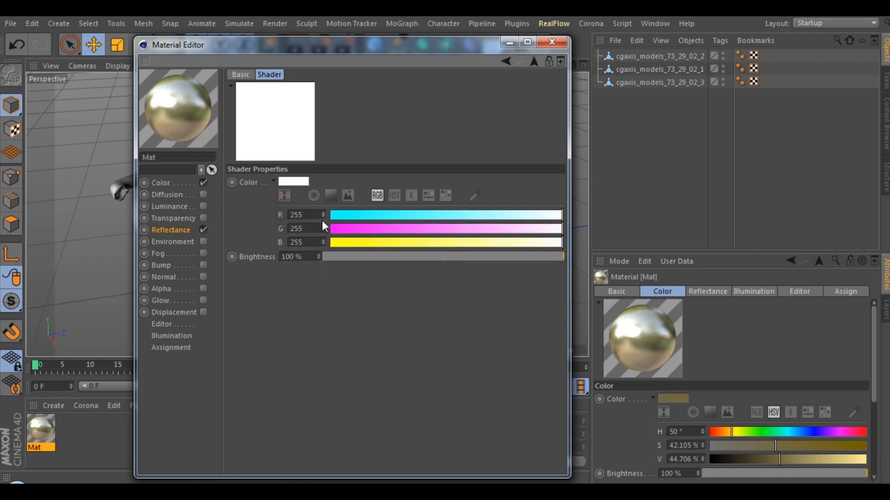
{"action": "left_click", "coordinate": [305, 214]}
{"action": "type", "text": "182"}
{"action": "key", "text": "Tab"}
{"action": "type", "text": "169"}
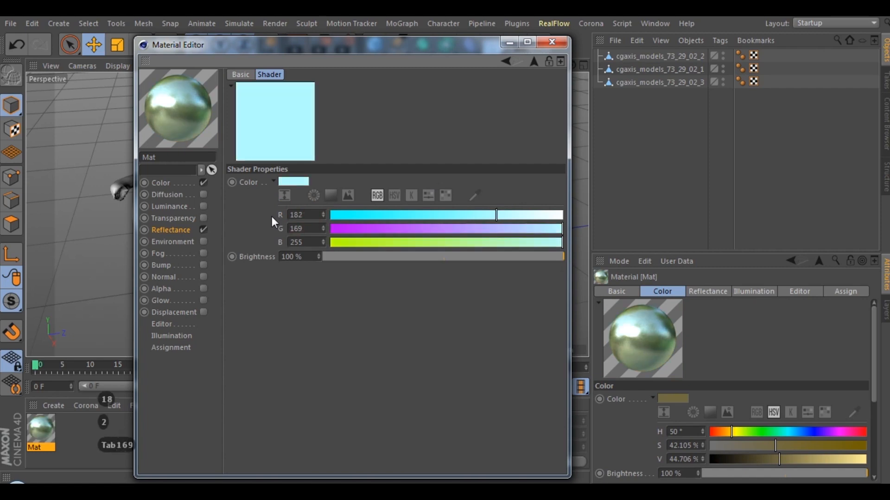
{"action": "key", "text": "Tab"}
{"action": "type", "text": "92"}
{"action": "key", "text": "Return"}
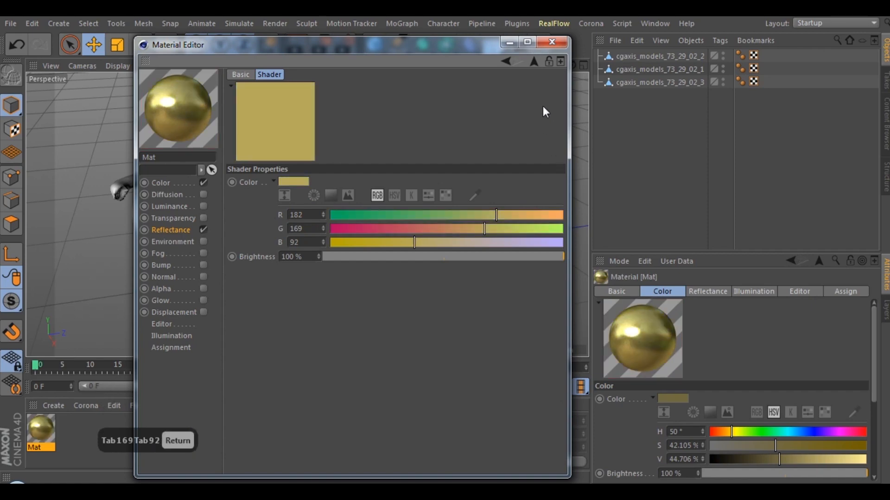
{"action": "left_click", "coordinate": [534, 62]}
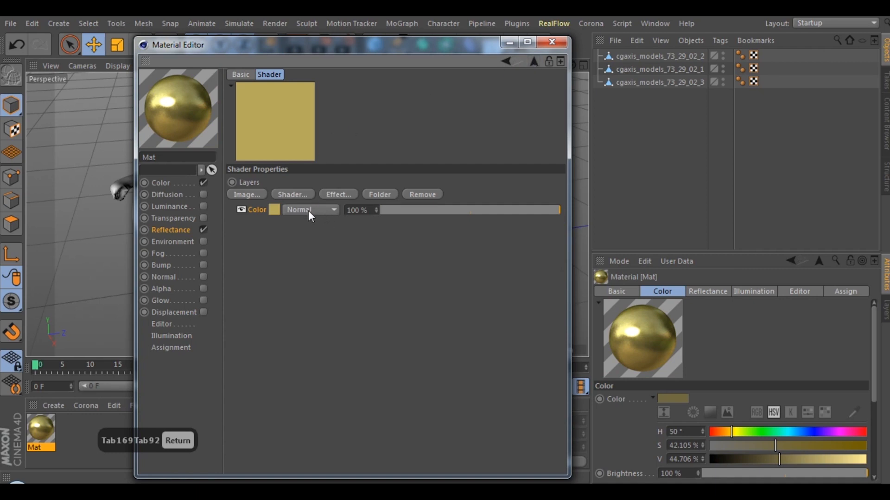
Step: Add a Noise shader above the golden Color layer and set its noise type to FBM
{"action": "left_click", "coordinate": [288, 194]}
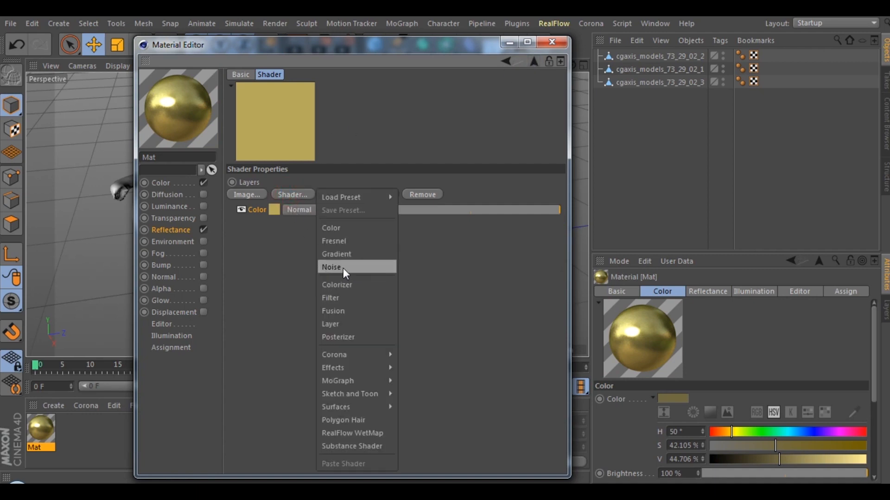
{"action": "left_click", "coordinate": [343, 269]}
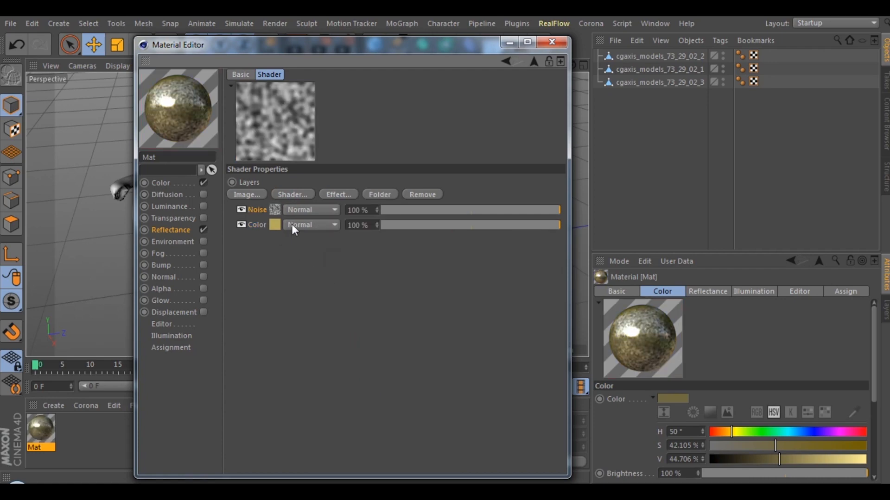
{"action": "left_click", "coordinate": [275, 212]}
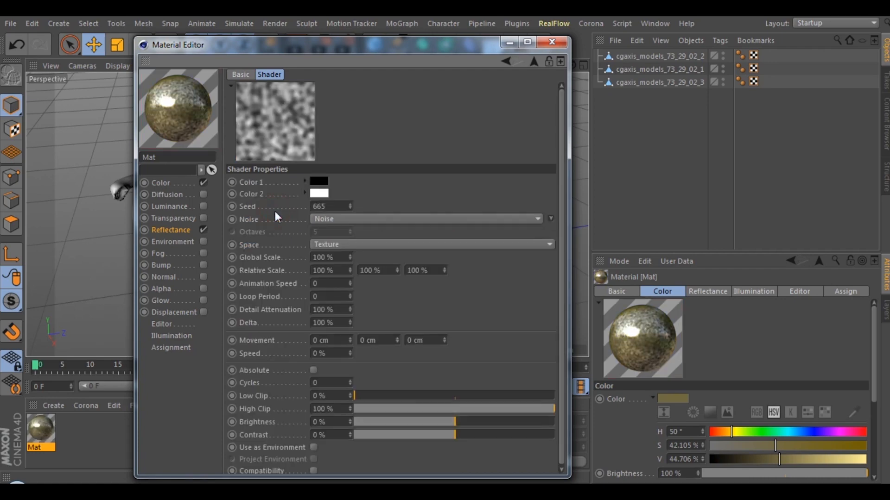
{"action": "left_click", "coordinate": [349, 219]}
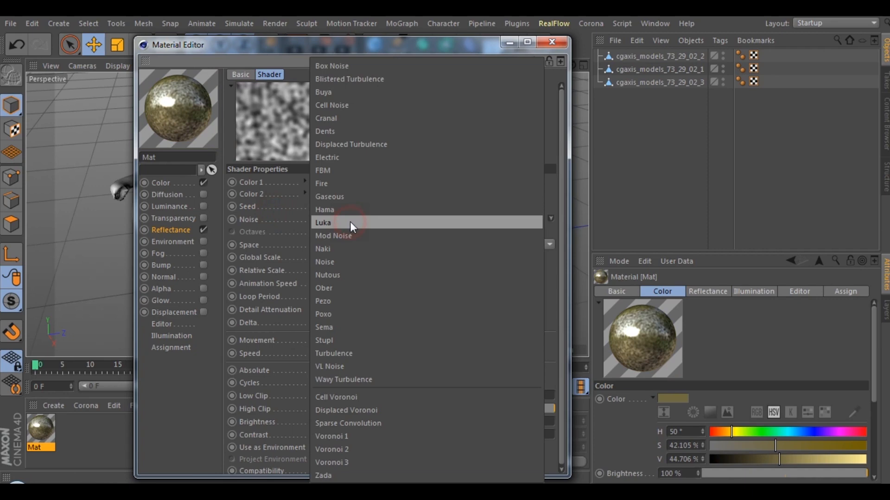
{"action": "left_click", "coordinate": [346, 170]}
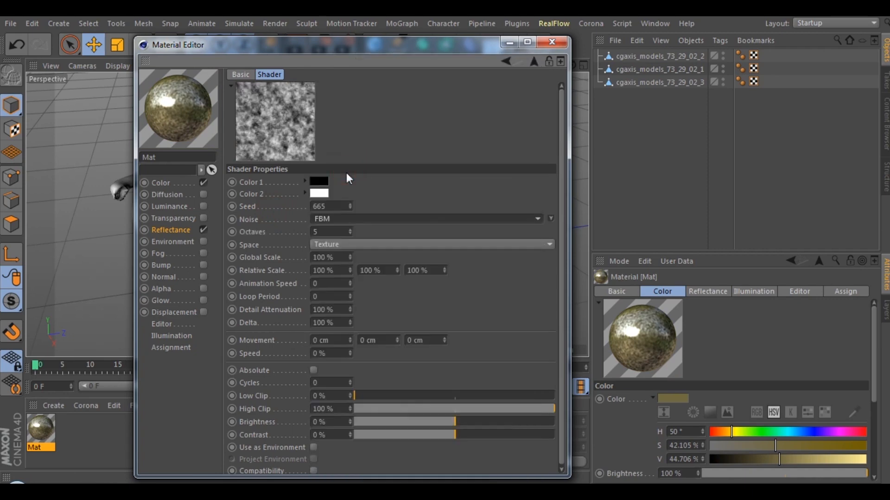
Step: Set the FBM noise's Global Scale to 50% and all three Relative Scale values to 40%
{"action": "left_click", "coordinate": [337, 258]}
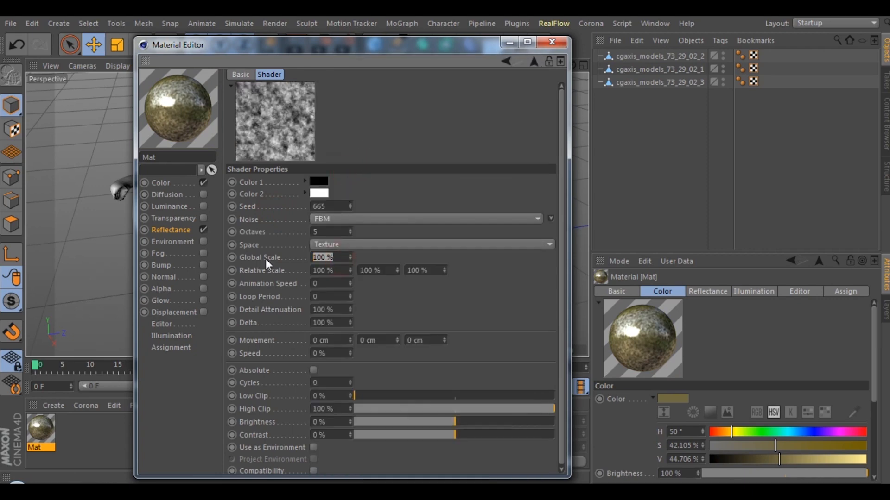
{"action": "type", "text": "50"}
{"action": "key", "text": "Tab"}
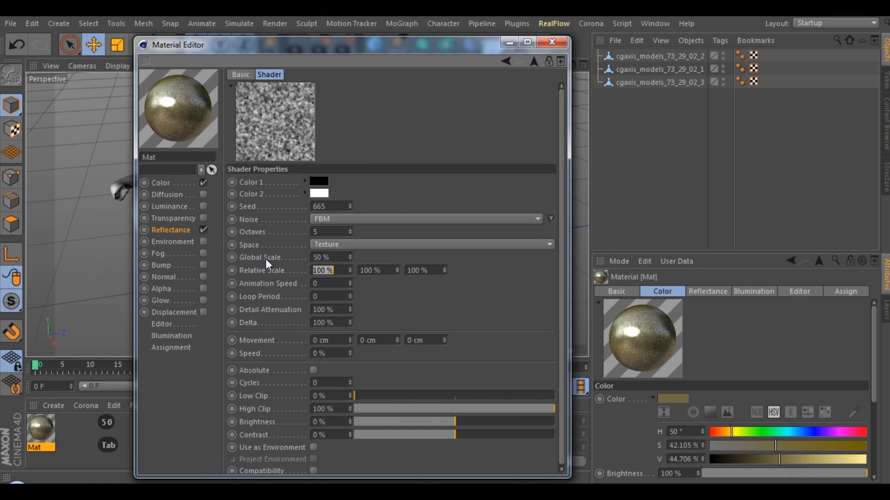
{"action": "type", "text": "40"}
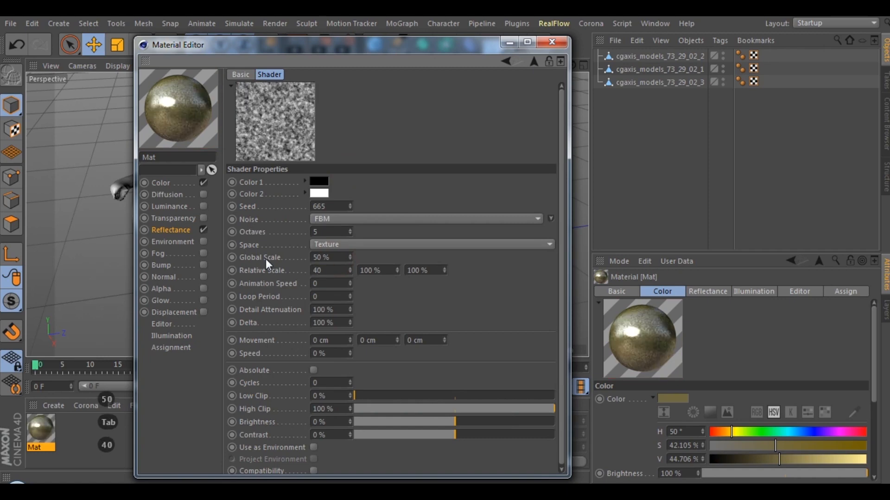
{"action": "key", "text": "Tab"}
{"action": "type", "text": "40"}
{"action": "key", "text": "Tab"}
{"action": "type", "text": "40"}
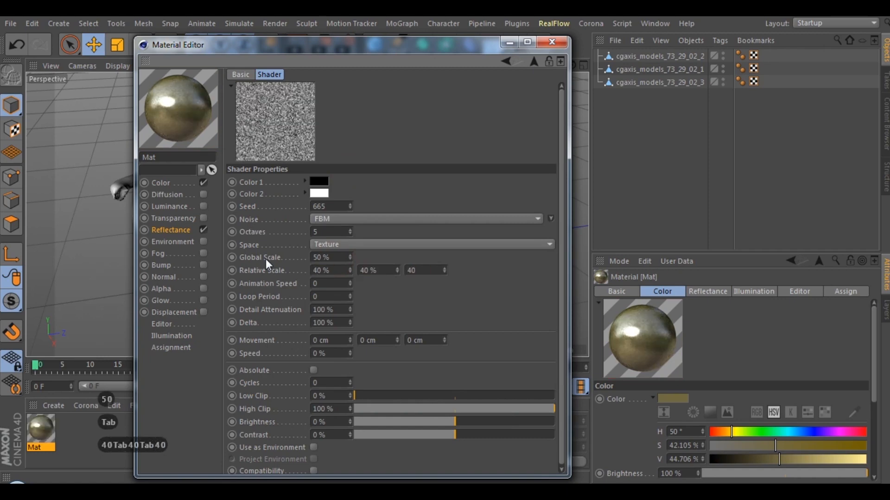
{"action": "key", "text": "Return"}
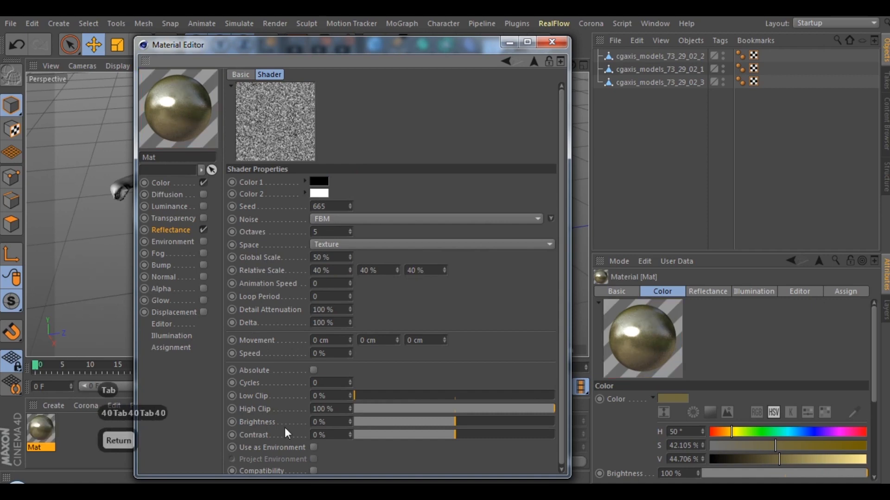
Step: Set the FBM noise's Contrast to 80%
{"action": "left_click_drag", "start_coordinate": [474, 436], "coordinate": [524, 432]}
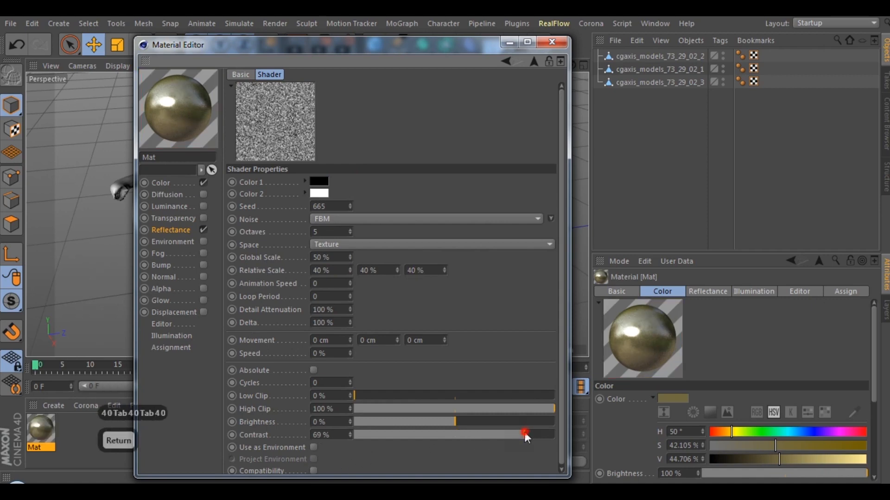
{"action": "double_click", "coordinate": [338, 436]}
{"action": "type", "text": "80"}
{"action": "key", "text": "Return"}
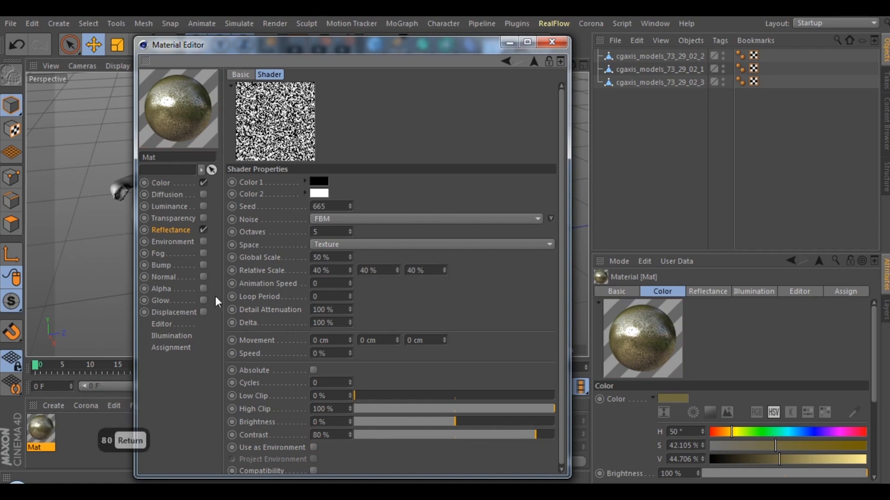
Step: Return to the layer stack and blend the Noise layer over the color with Multiply at 11% strength
{"action": "left_click", "coordinate": [534, 65]}
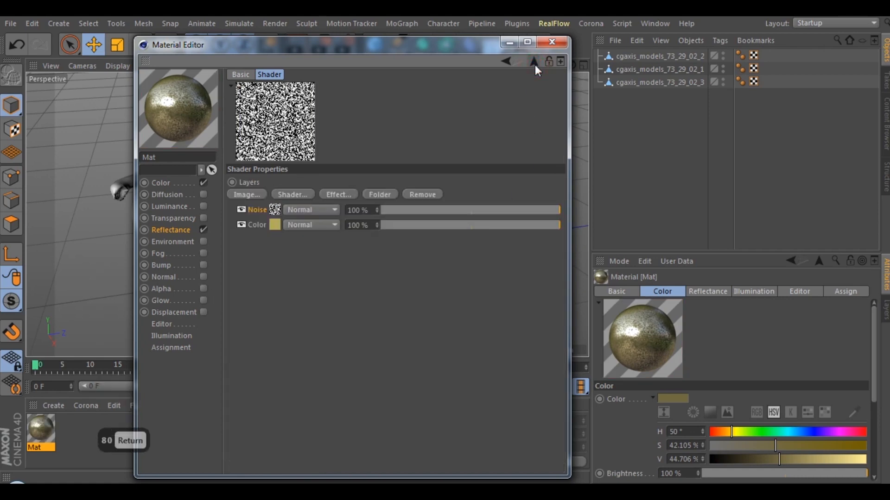
{"action": "left_click", "coordinate": [319, 213]}
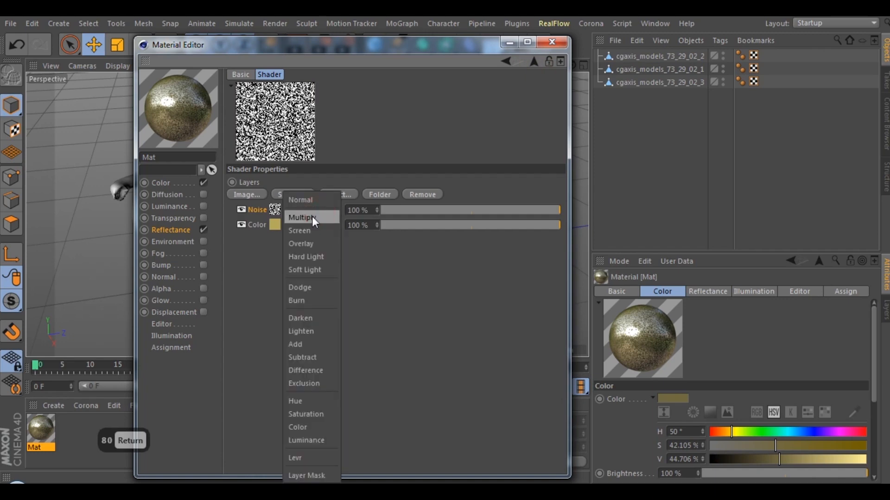
{"action": "left_click", "coordinate": [306, 221]}
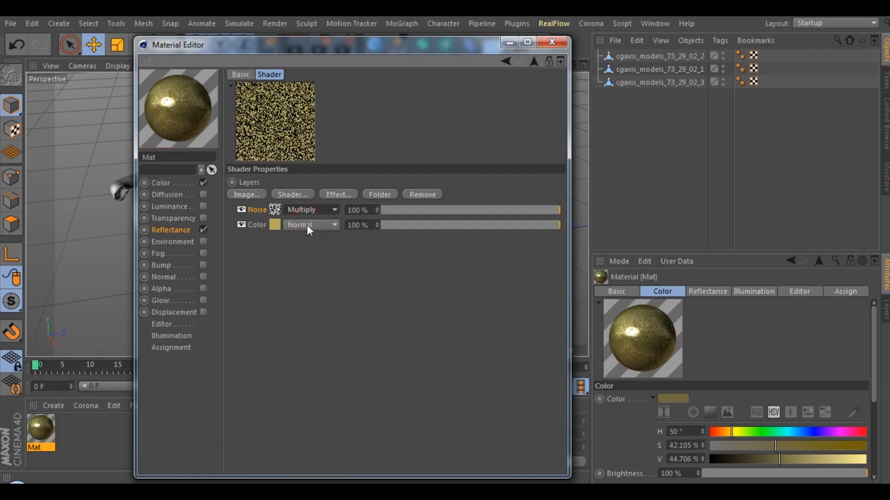
{"action": "left_click_drag", "start_coordinate": [408, 215], "coordinate": [401, 217]}
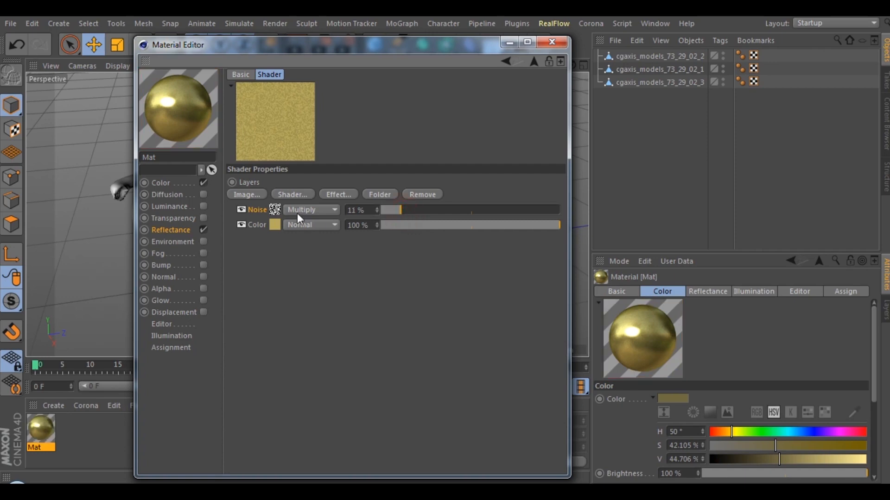
Step: Add a second Noise shader on top of the layer stack and open its settings
{"action": "left_click", "coordinate": [297, 198]}
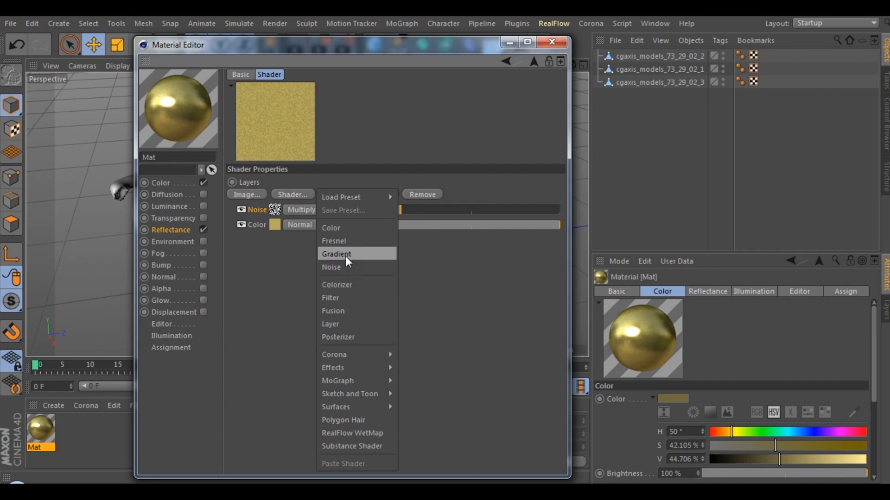
{"action": "left_click", "coordinate": [340, 267]}
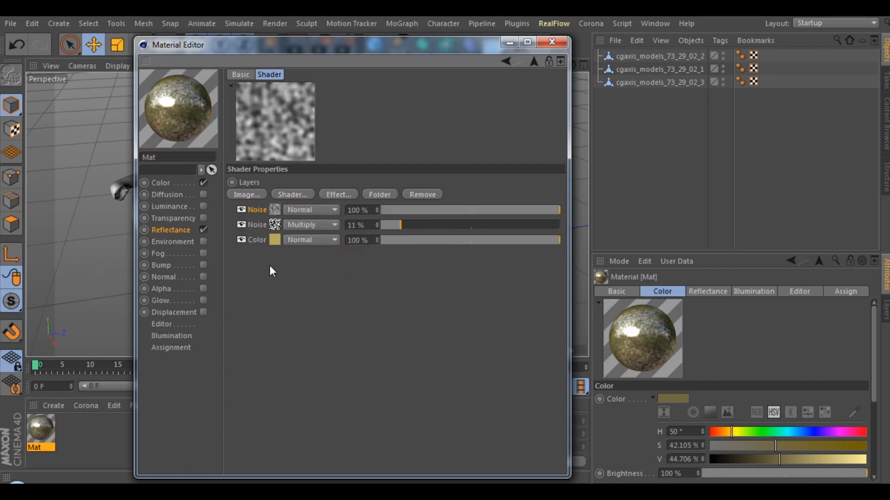
{"action": "left_click", "coordinate": [275, 209]}
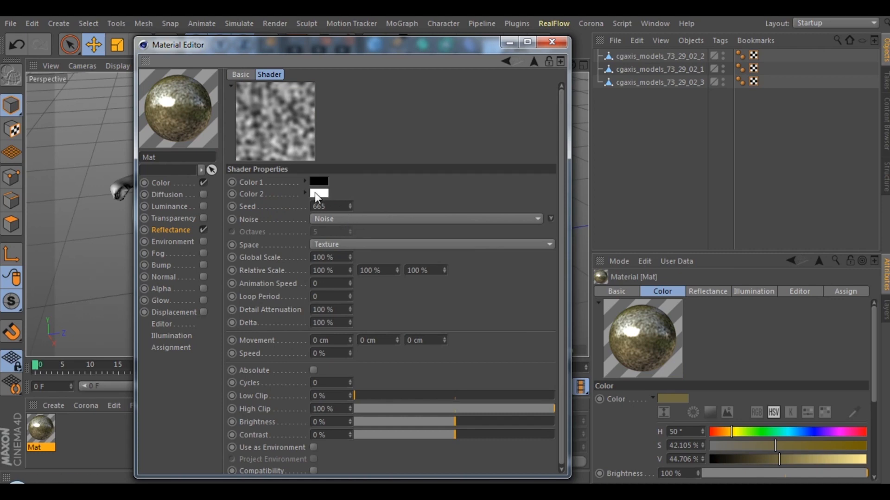
Step: Set the second noise's Global Scale to 50% and all three Relative Scale values to 20%
{"action": "double_click", "coordinate": [337, 257]}
{"action": "type", "text": "50"}
{"action": "key", "text": "Return"}
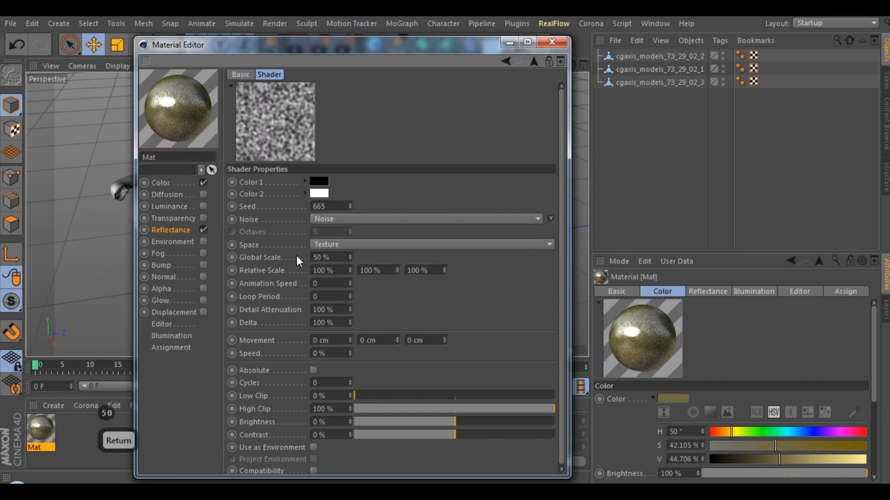
{"action": "double_click", "coordinate": [326, 273]}
{"action": "type", "text": "20"}
{"action": "key", "text": "Tab"}
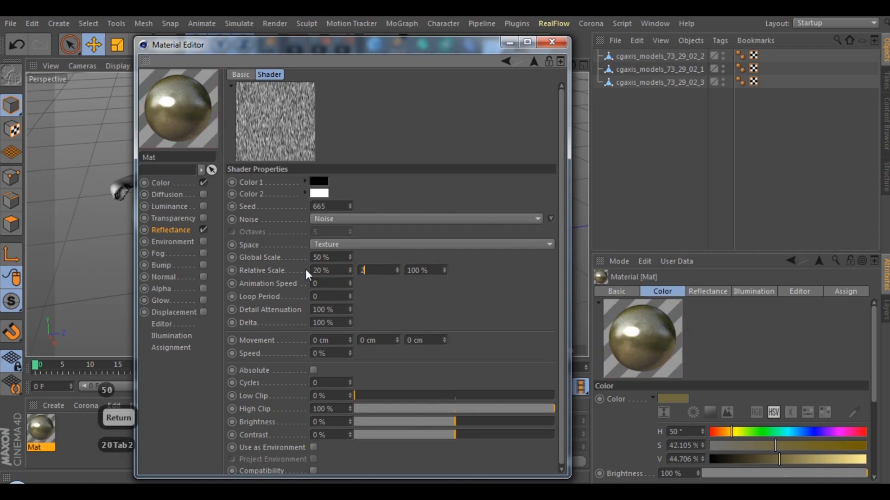
{"action": "type", "text": "20"}
{"action": "key", "text": "Tab"}
{"action": "type", "text": "20"}
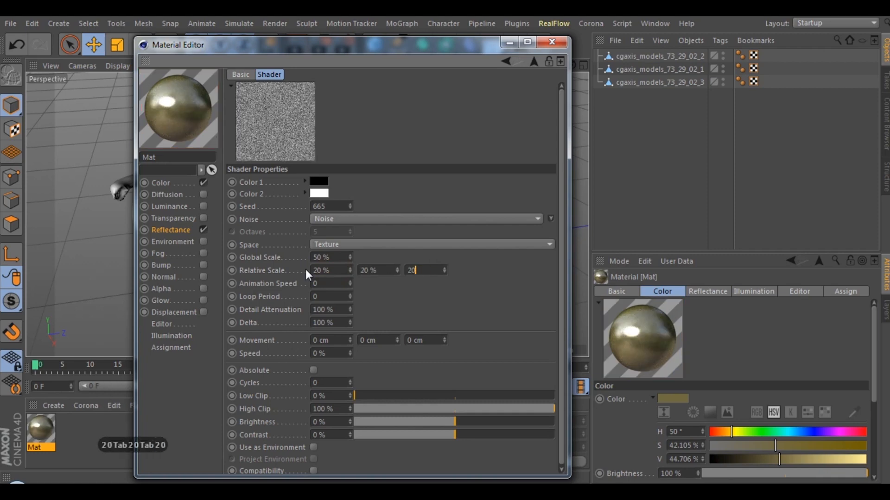
{"action": "key", "text": "Return"}
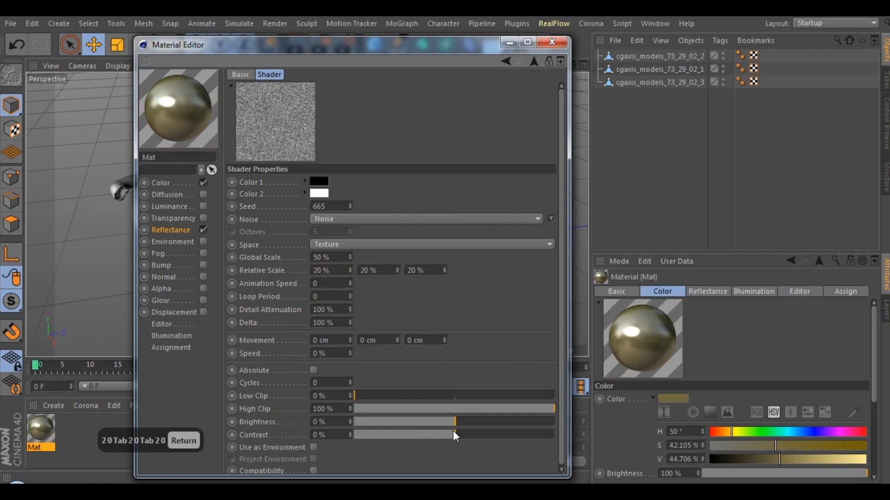
Step: Set the second noise's Contrast to 78%
{"action": "left_click_drag", "start_coordinate": [512, 436], "coordinate": [527, 436]}
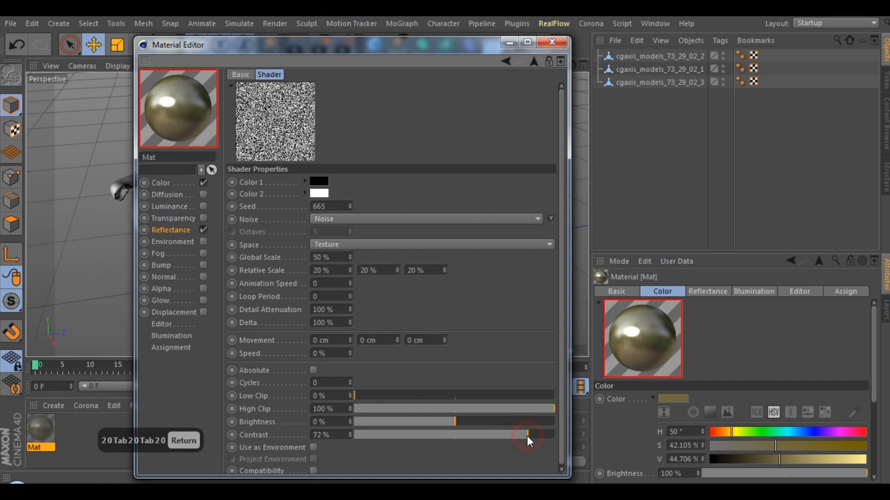
{"action": "double_click", "coordinate": [346, 435]}
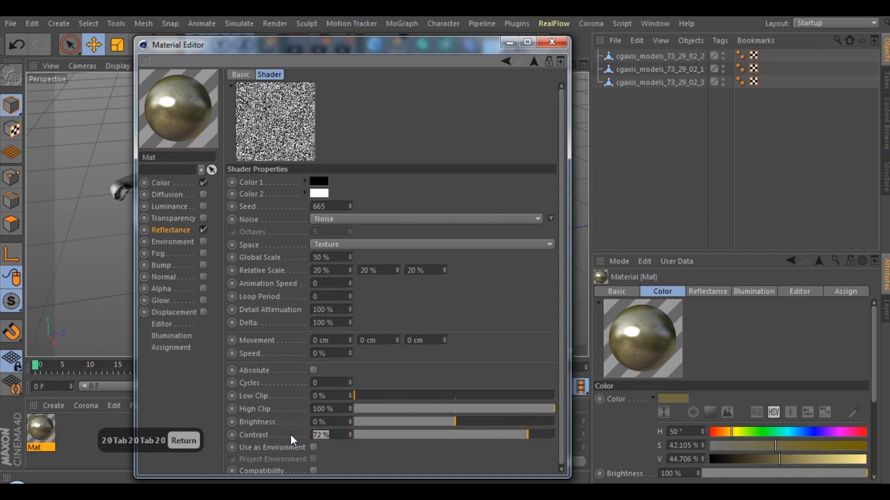
{"action": "type", "text": "78"}
{"action": "key", "text": "Return"}
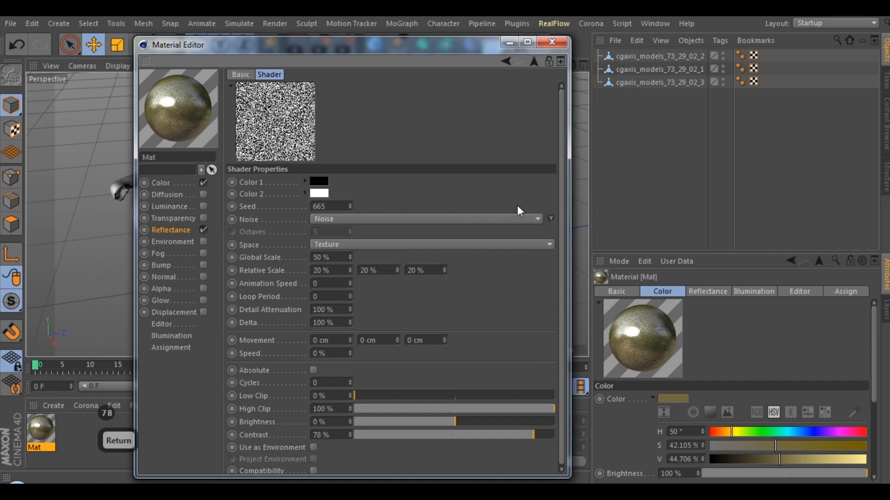
Step: Return to the layer stack and blend the second Noise layer with Multiply at 15% strength
{"action": "left_click", "coordinate": [533, 61]}
{"action": "left_click", "coordinate": [307, 210]}
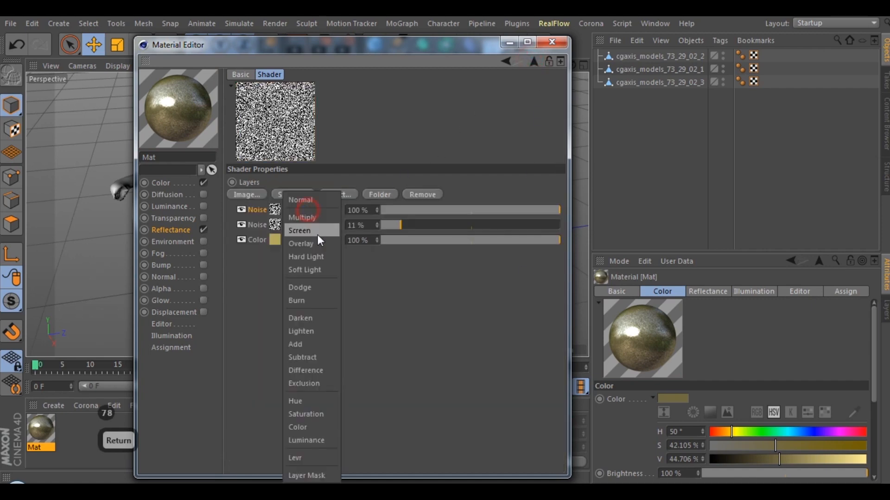
{"action": "left_click", "coordinate": [308, 215]}
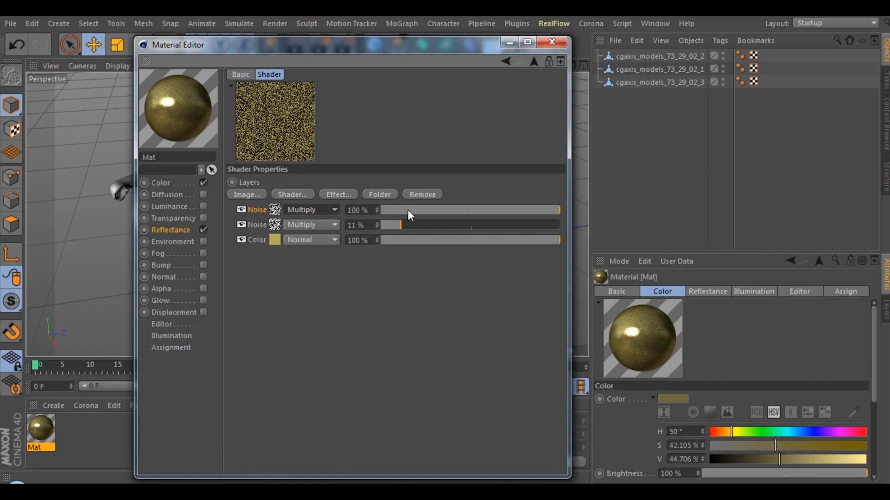
{"action": "left_click_drag", "start_coordinate": [408, 210], "coordinate": [408, 211]}
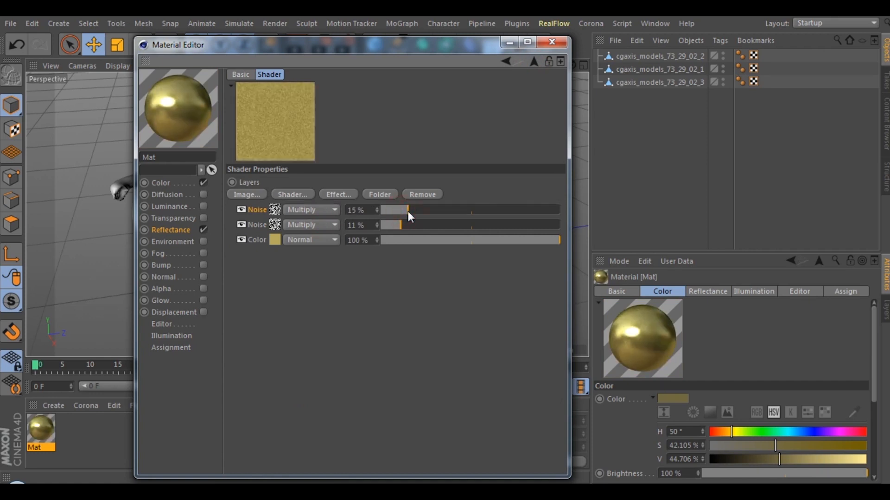
Step: Add a third Noise shader on top of the stack and set its noise type to Cell Voronoi
{"action": "left_click", "coordinate": [326, 195]}
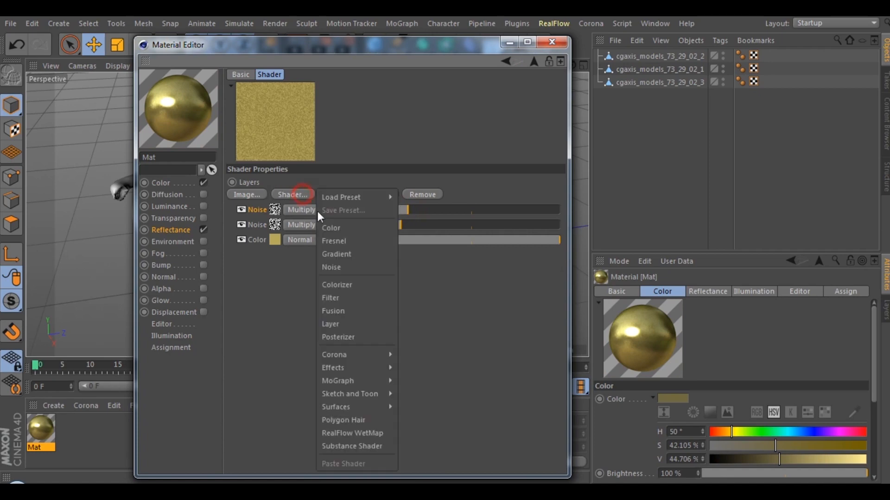
{"action": "left_click", "coordinate": [334, 266]}
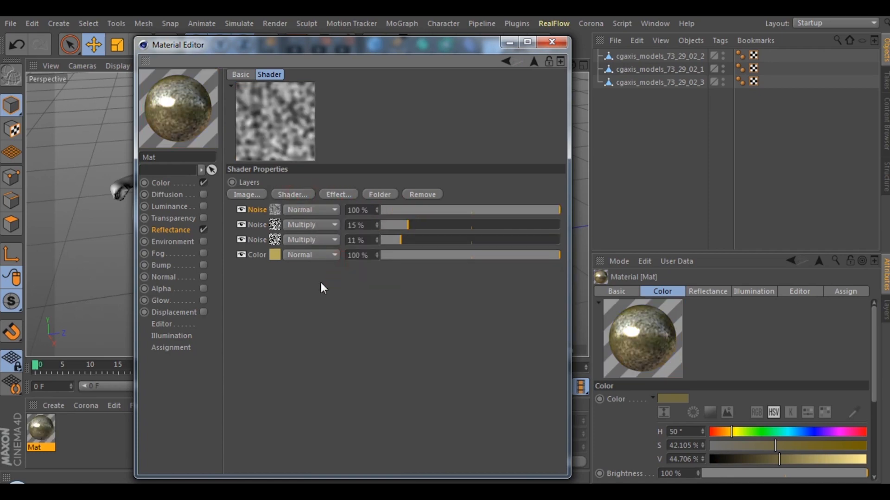
{"action": "left_click", "coordinate": [275, 211]}
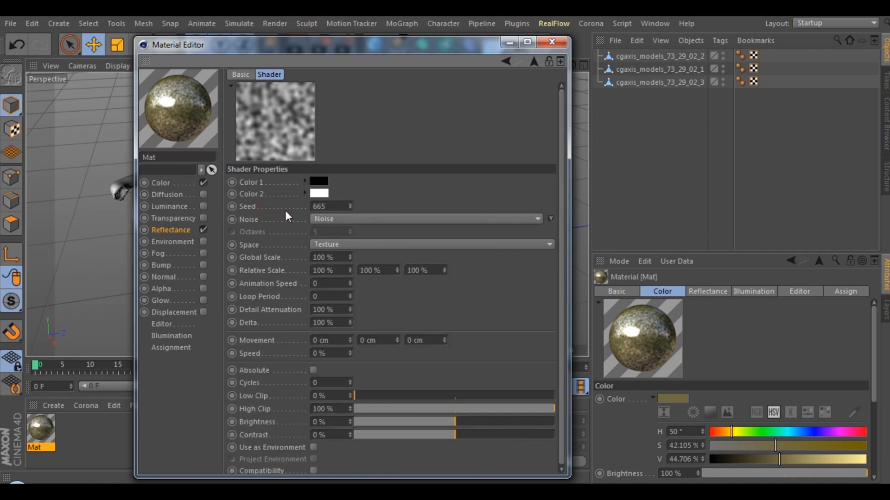
{"action": "left_click", "coordinate": [368, 219]}
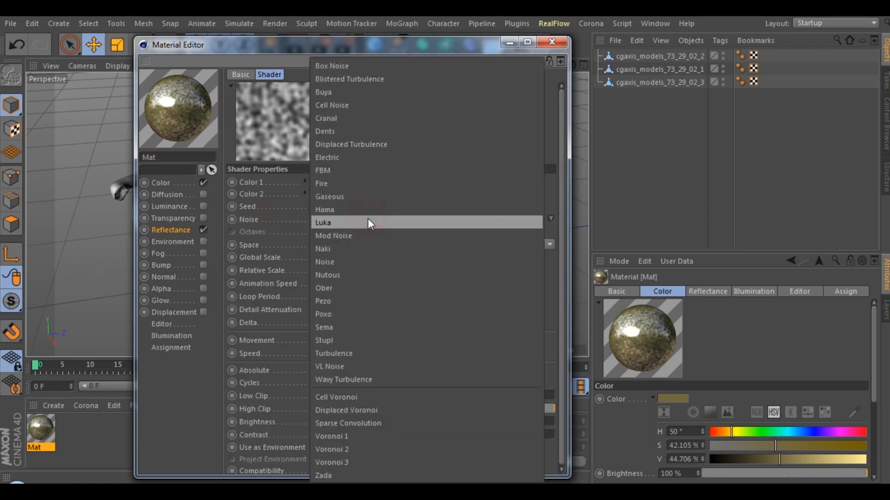
{"action": "left_click", "coordinate": [363, 397]}
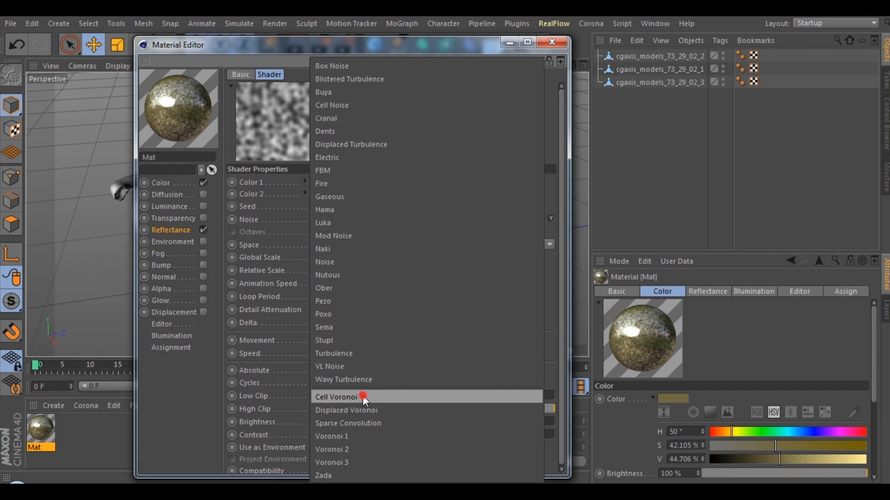
Step: Set the Cell Voronoi noise's Global Scale to 50% and its Contrast to 45%
{"action": "left_click", "coordinate": [325, 257]}
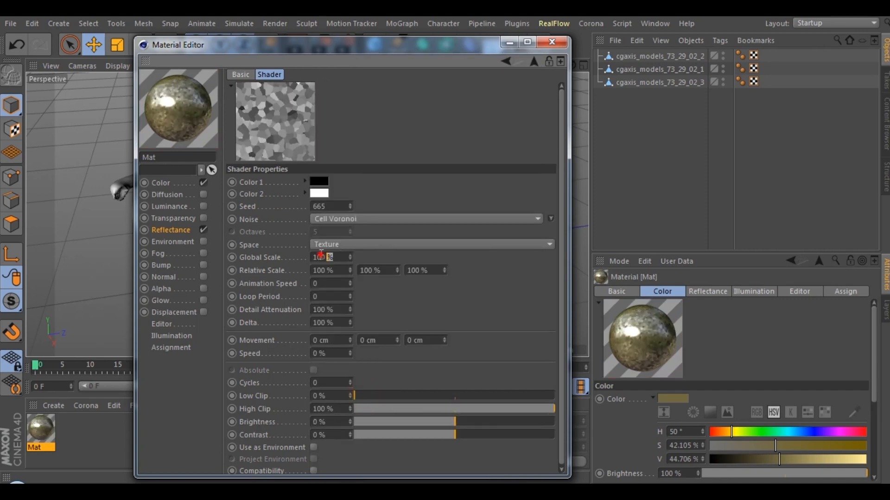
{"action": "type", "text": "50"}
{"action": "key", "text": "Return"}
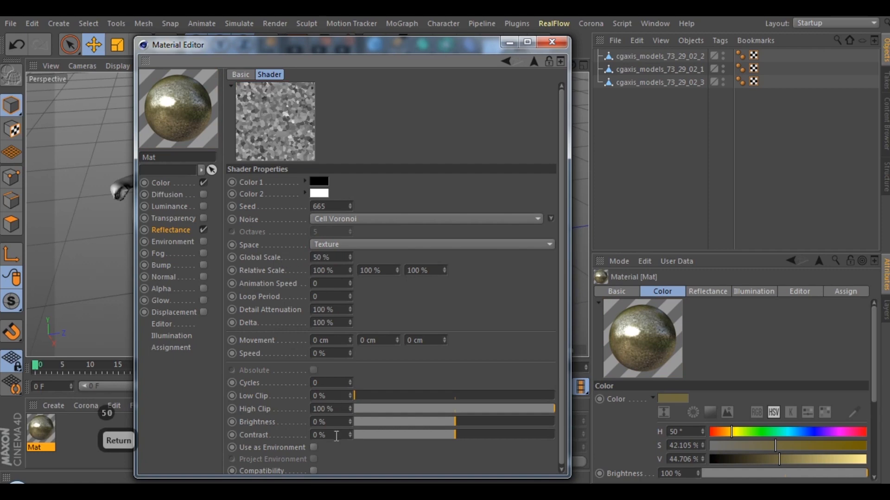
{"action": "left_click_drag", "start_coordinate": [467, 435], "coordinate": [513, 433]}
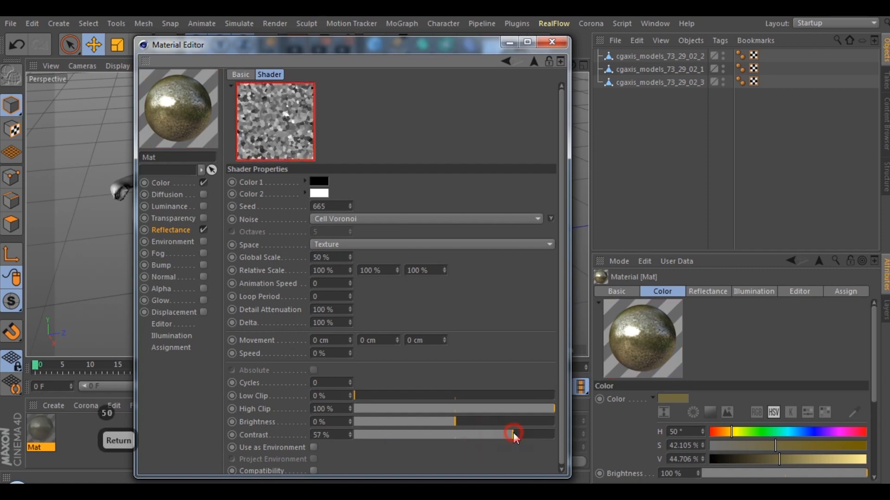
{"action": "left_click", "coordinate": [325, 434]}
{"action": "type", "text": "45"}
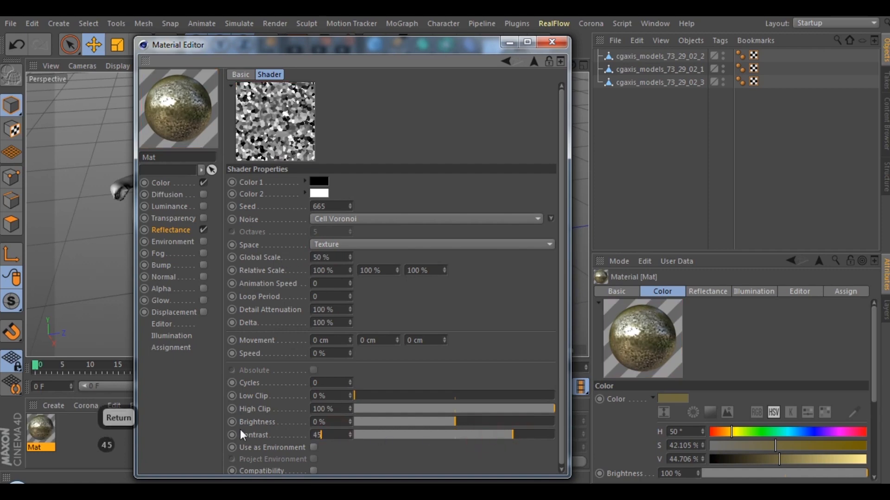
{"action": "key", "text": "Return"}
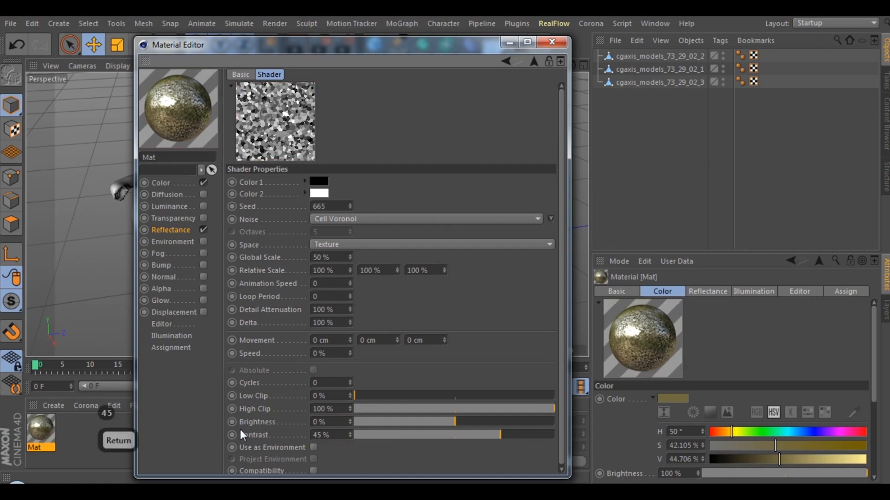
Step: Return to the layer stack and add an Ambient Occlusion shader on top
{"action": "left_click", "coordinate": [533, 61]}
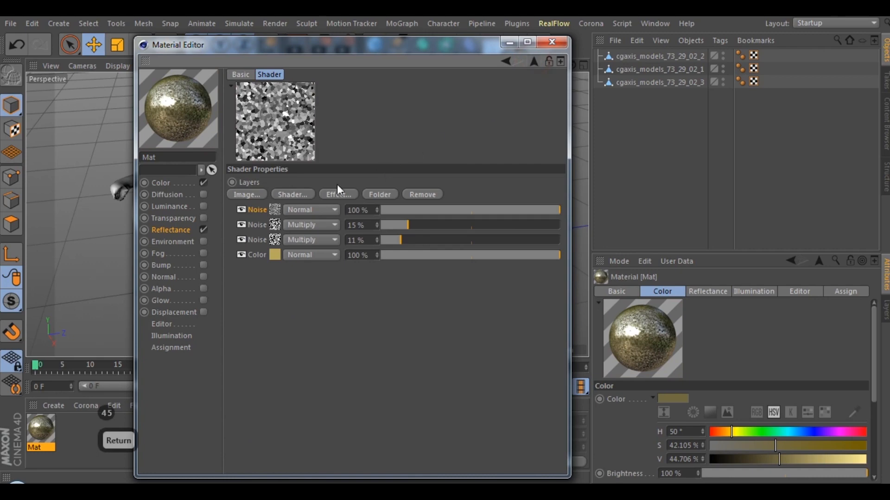
{"action": "left_click", "coordinate": [288, 195]}
{"action": "mouse_move", "coordinate": [360, 368]}
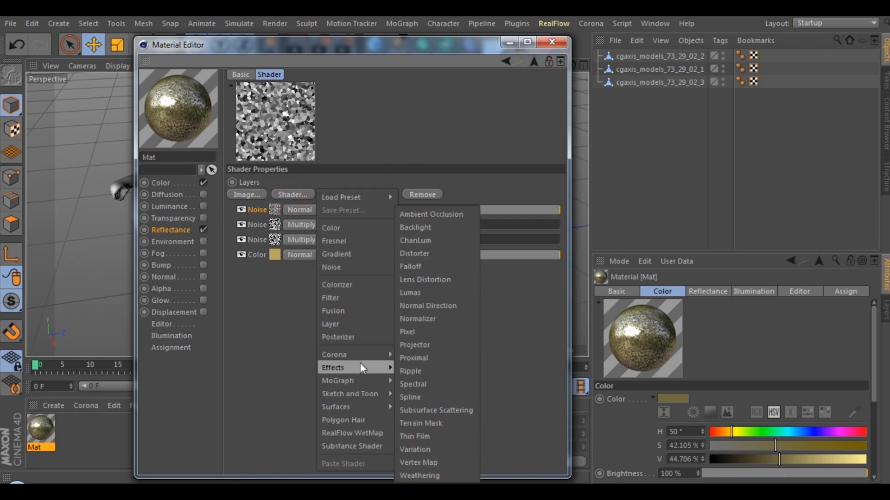
{"action": "left_click", "coordinate": [438, 216]}
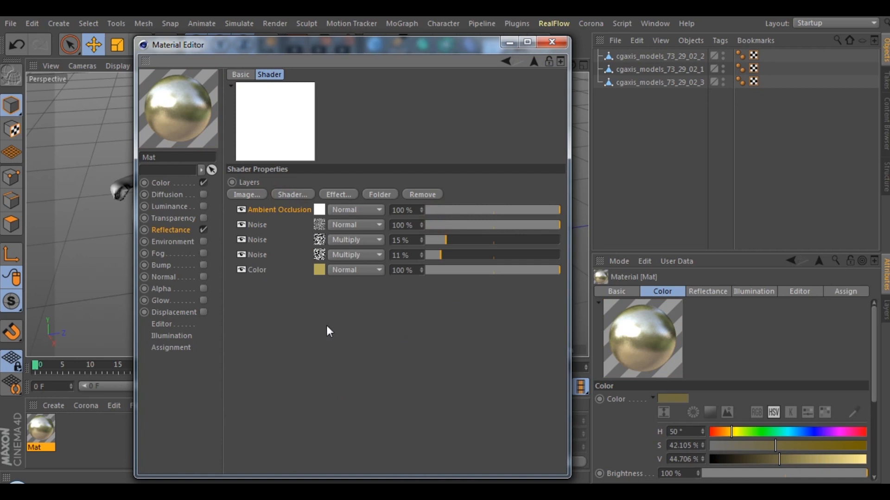
Step: Blend the Cell Voronoi Noise layer with Multiply at 17% strength
{"action": "left_click", "coordinate": [341, 218]}
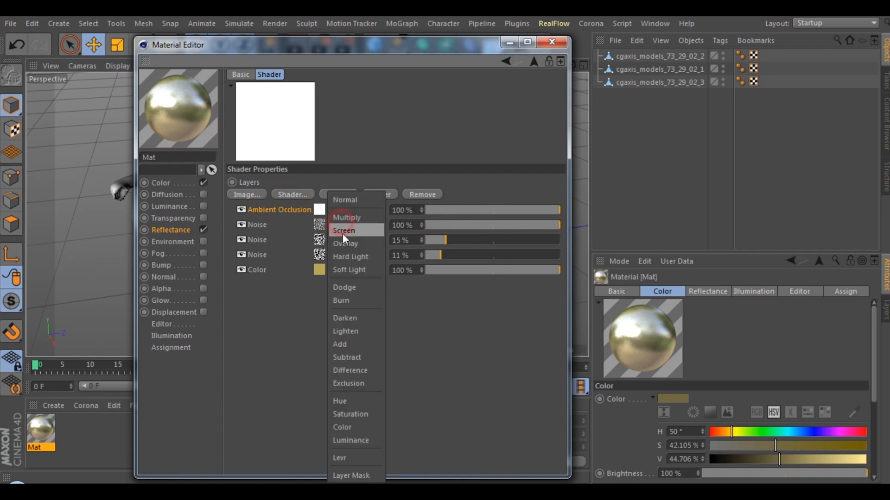
{"action": "left_click", "coordinate": [352, 220]}
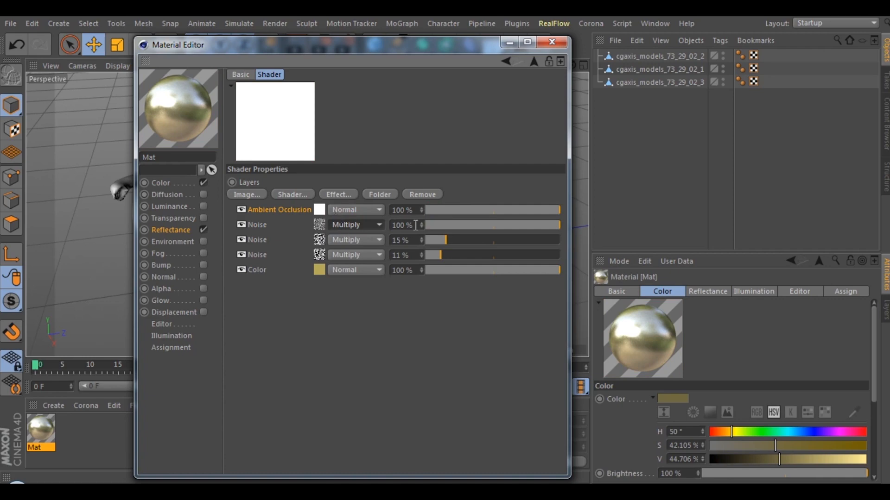
{"action": "left_click_drag", "start_coordinate": [416, 225], "coordinate": [390, 226]}
{"action": "type", "text": "17"}
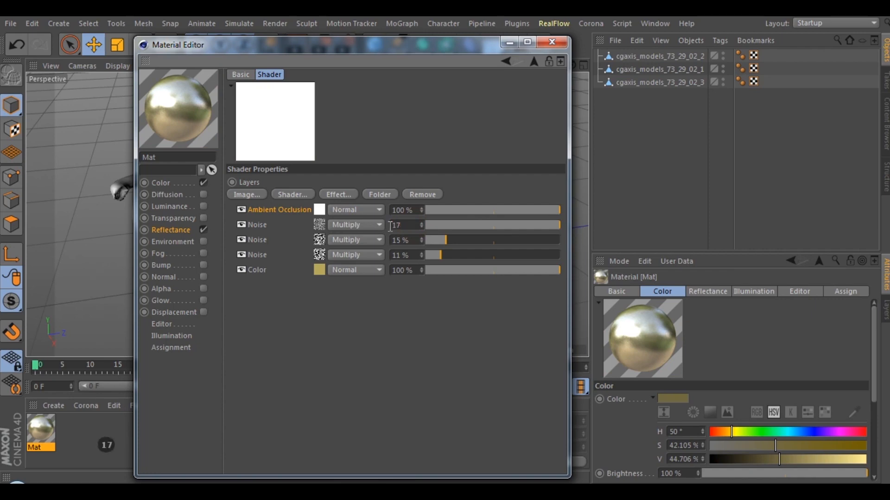
{"action": "key", "text": "Return"}
Step: Open the Ambient Occlusion settings and duplicate the gradient's black knot to about 12% along the gradient
{"action": "double_click", "coordinate": [320, 210]}
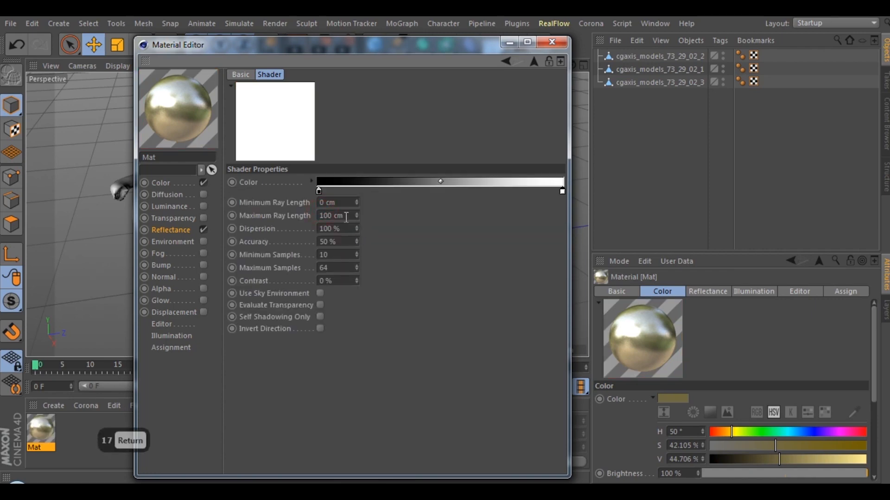
{"action": "left_click", "coordinate": [318, 191]}
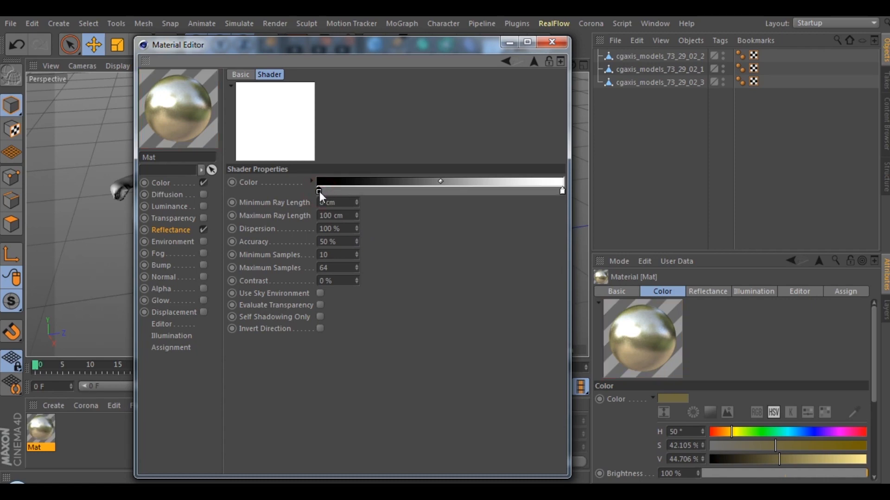
{"action": "left_click_drag", "start_coordinate": [319, 191], "coordinate": [344, 193], "text": "ctrl"}
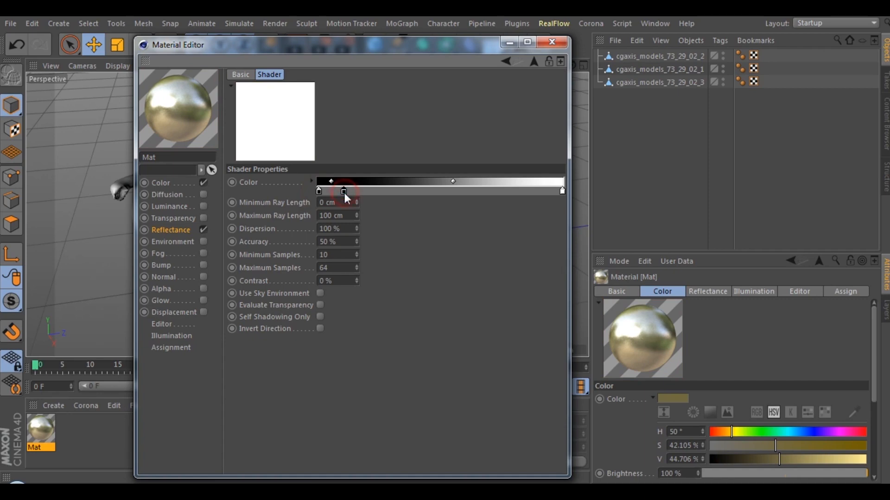
{"action": "double_click", "coordinate": [344, 191]}
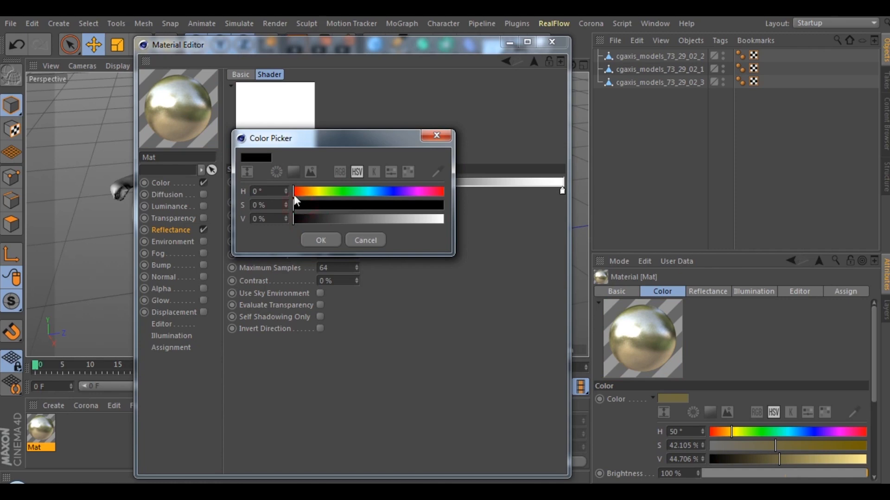
{"action": "left_click", "coordinate": [320, 241]}
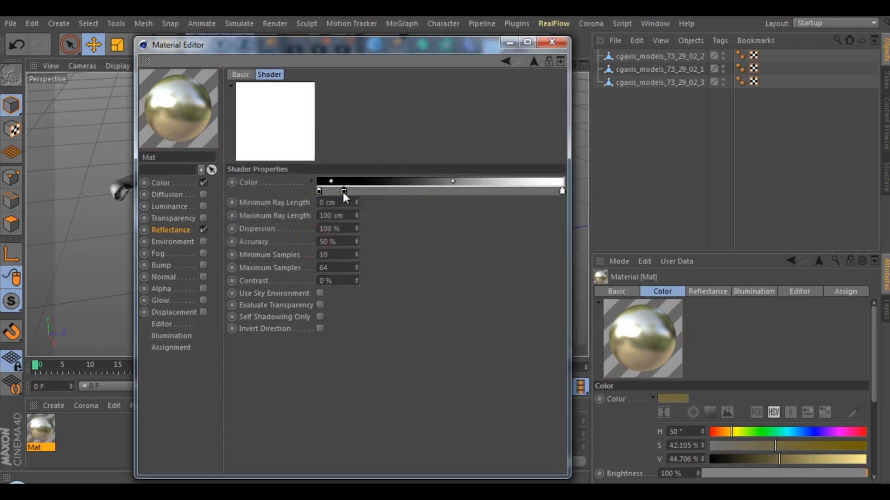
{"action": "left_click_drag", "start_coordinate": [343, 191], "coordinate": [348, 191]}
Step: Set the Ambient Occlusion shader's Maximum Ray Length to 10 cm
{"action": "left_click", "coordinate": [333, 216]}
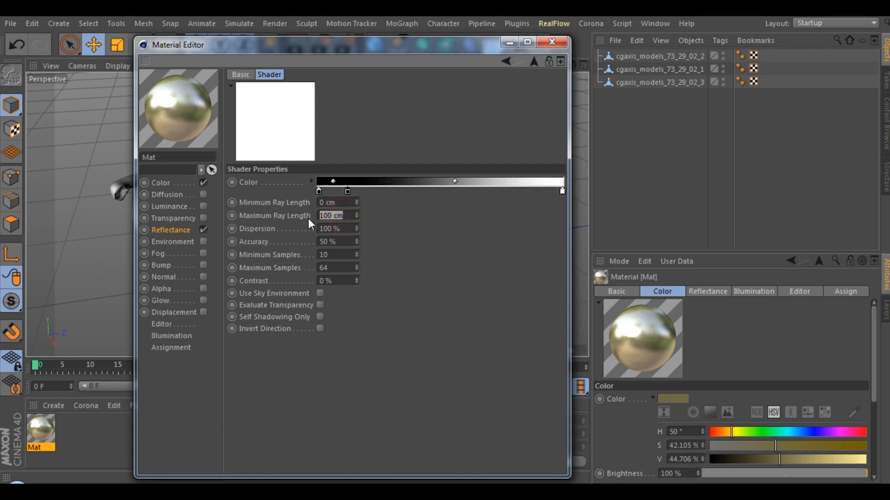
{"action": "type", "text": "10"}
{"action": "key", "text": "Return"}
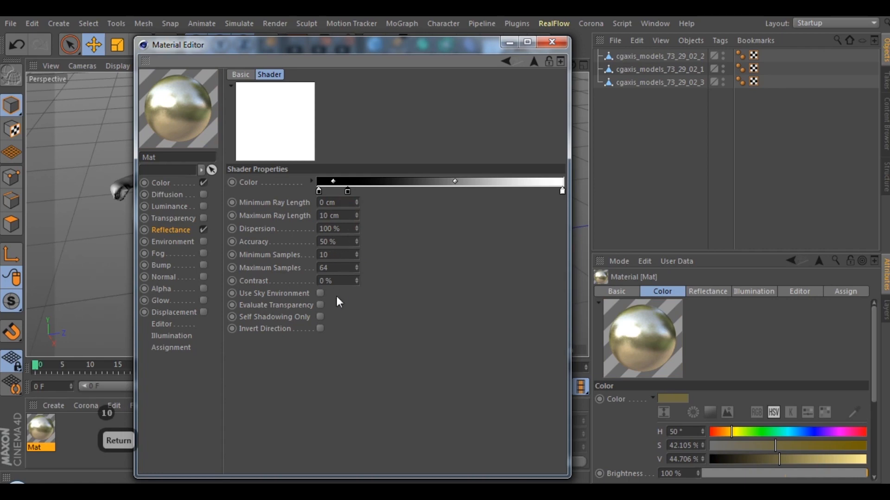
Step: Return to the layer stack and set the Ambient Occlusion layer's blend mode to Multiply
{"action": "left_click", "coordinate": [535, 62]}
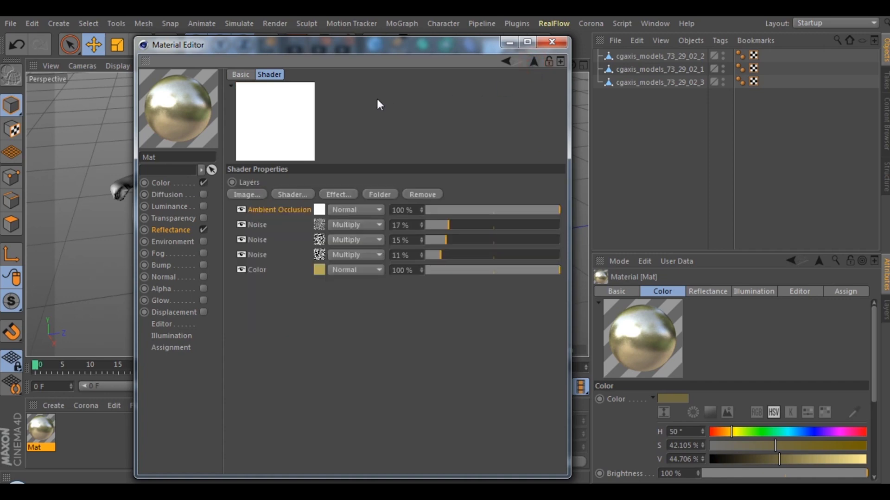
{"action": "left_click", "coordinate": [352, 212]}
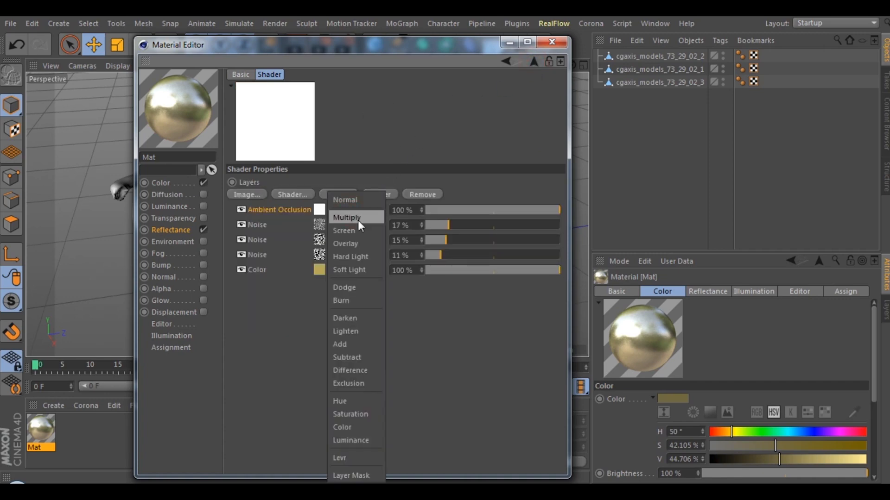
{"action": "left_click", "coordinate": [358, 221]}
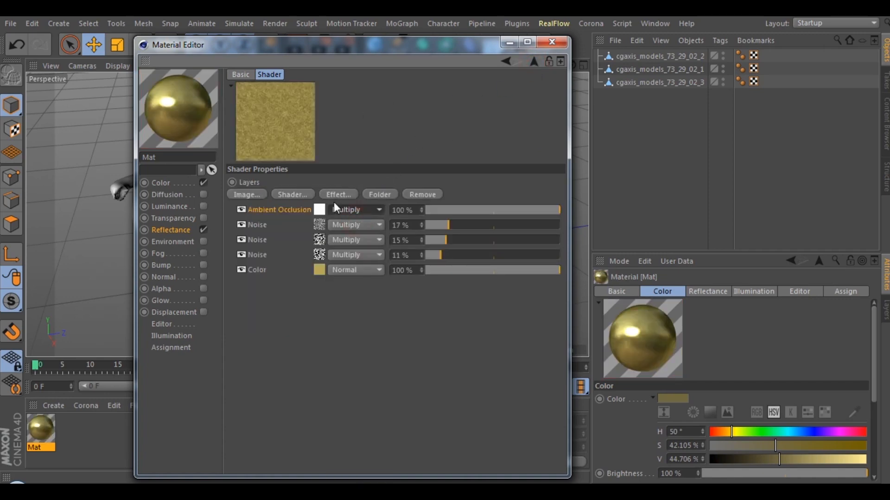
Step: Add a Fresnel shader on top of the layer stack and open its settings
{"action": "left_click", "coordinate": [304, 194]}
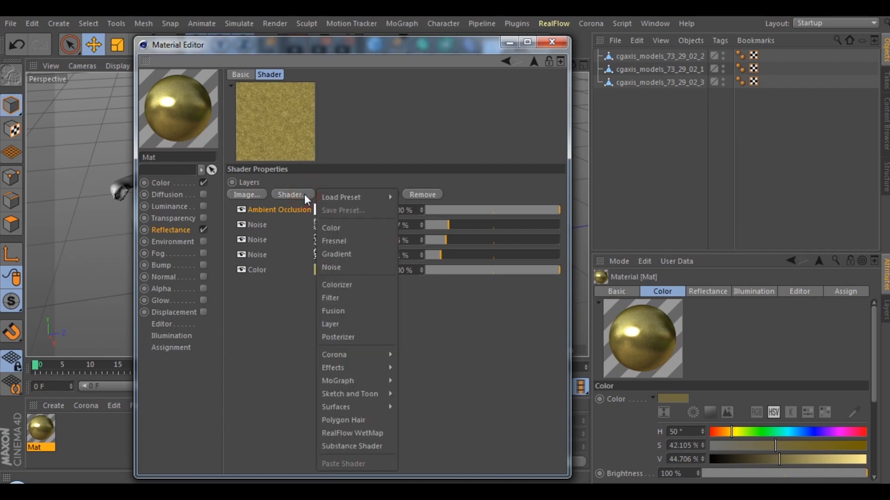
{"action": "left_click", "coordinate": [336, 241]}
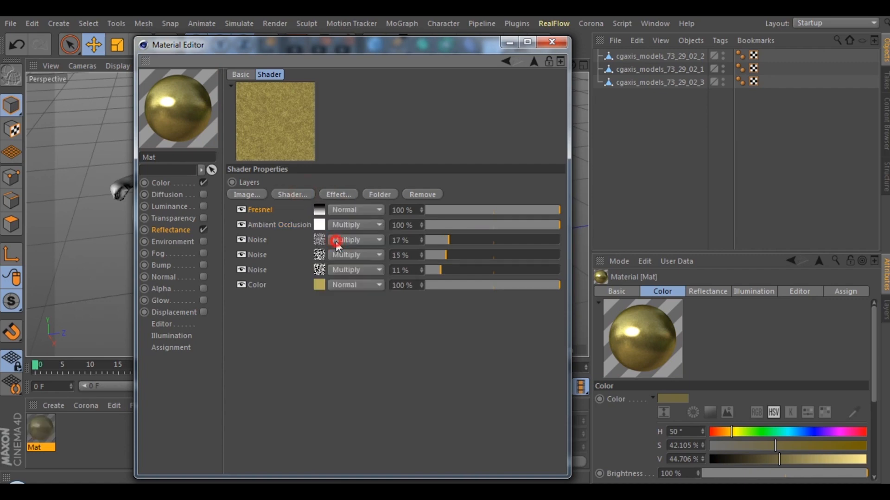
{"action": "left_click", "coordinate": [320, 212]}
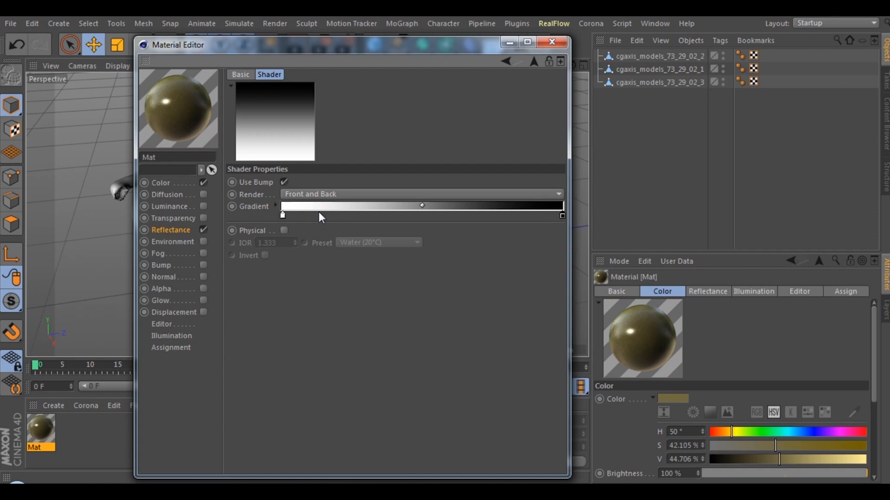
Step: Reverse the Fresnel gradient, placing the black knot about 30% along and the white knot at the far end
{"action": "left_click_drag", "start_coordinate": [283, 216], "coordinate": [412, 216]}
{"action": "left_click_drag", "start_coordinate": [562, 216], "coordinate": [337, 216]}
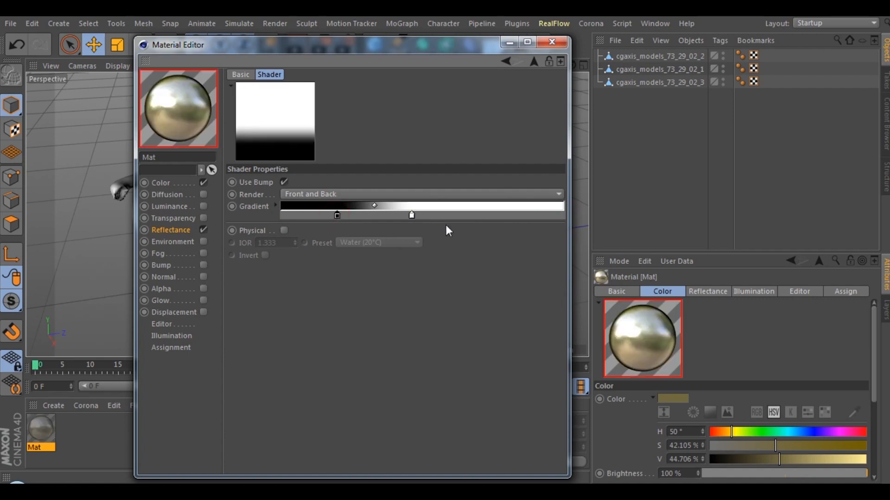
{"action": "left_click_drag", "start_coordinate": [411, 214], "coordinate": [646, 219]}
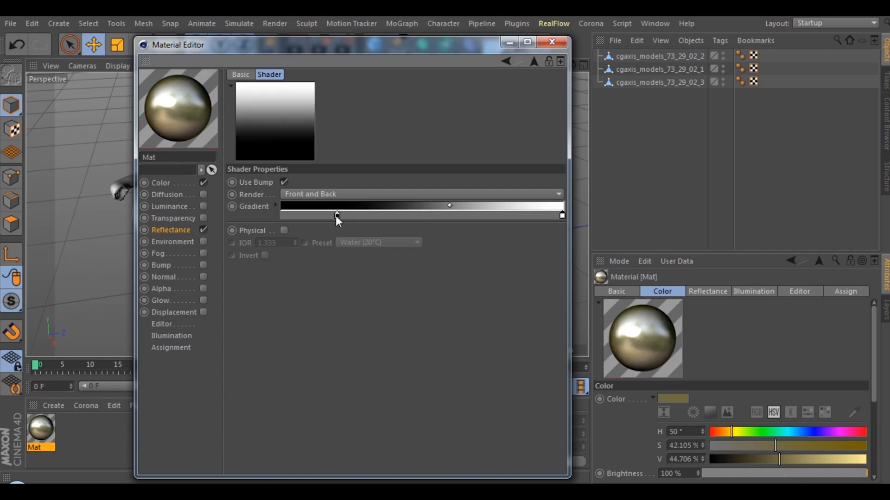
{"action": "left_click_drag", "start_coordinate": [336, 216], "coordinate": [364, 225]}
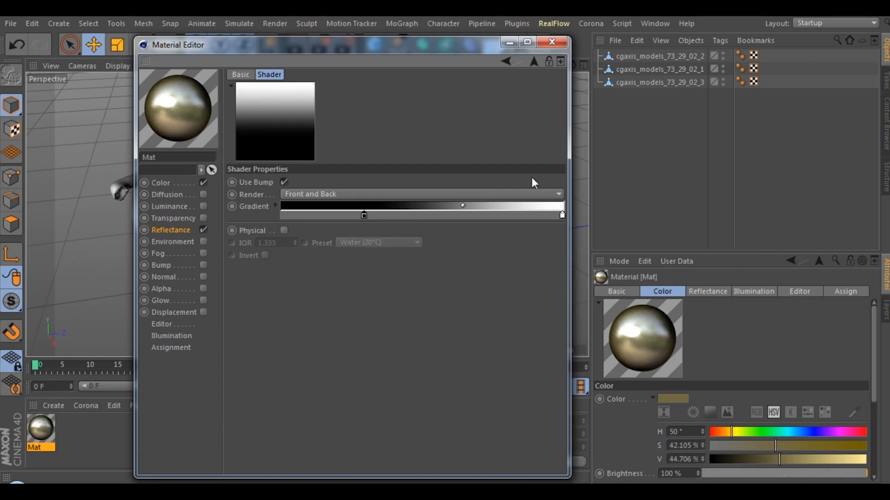
Step: Return to the layer stack and set the Fresnel layer's blend mode to Exclusion with 21% opacity
{"action": "left_click", "coordinate": [534, 61]}
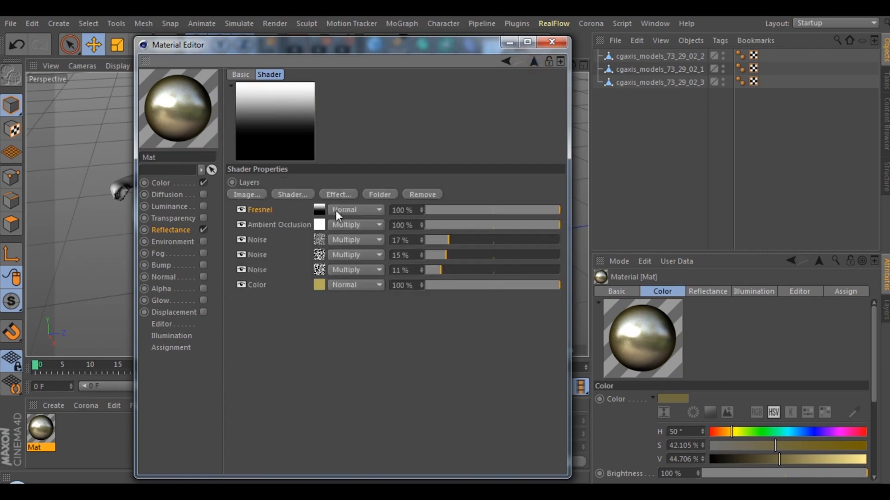
{"action": "left_click", "coordinate": [353, 211]}
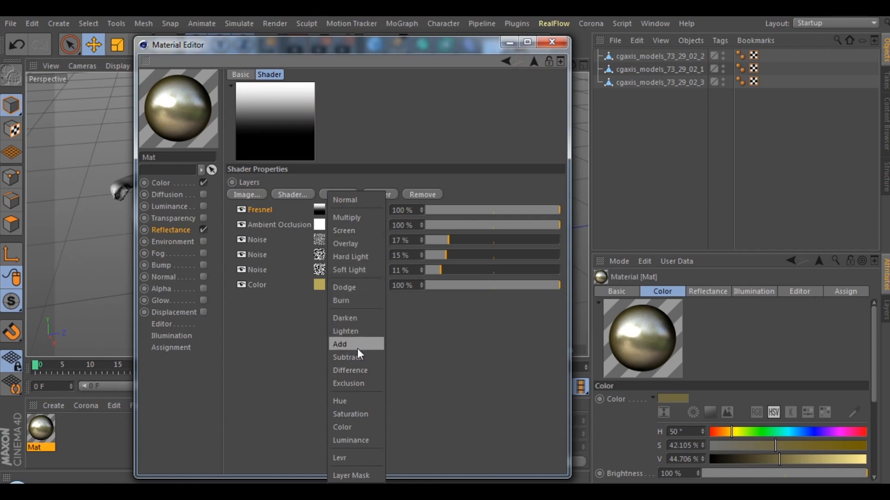
{"action": "left_click", "coordinate": [357, 385]}
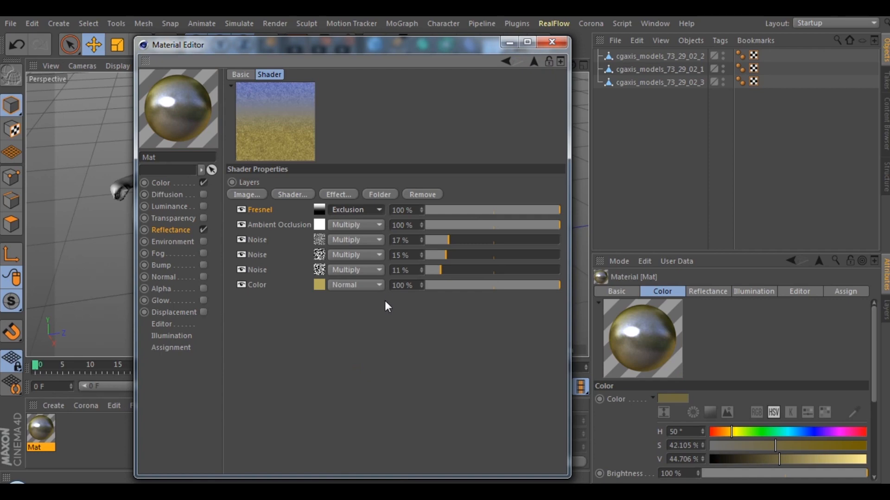
{"action": "left_click", "coordinate": [457, 211]}
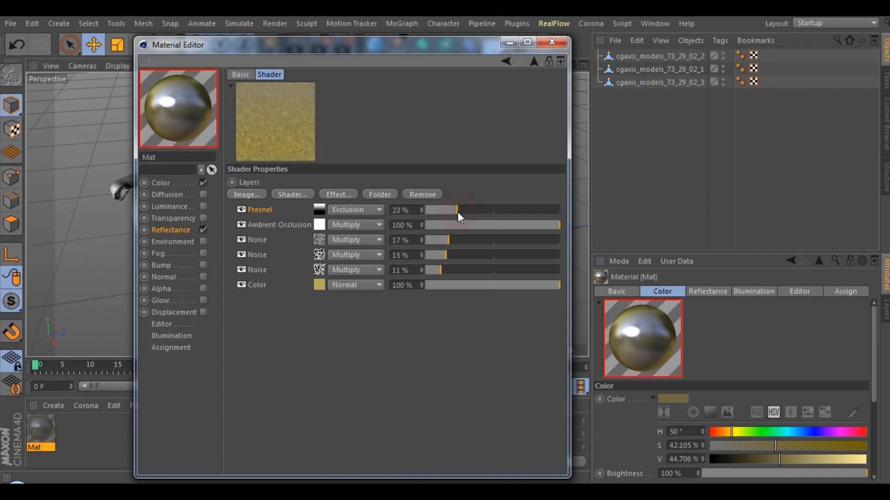
{"action": "left_click", "coordinate": [421, 211]}
{"action": "left_click", "coordinate": [421, 212]}
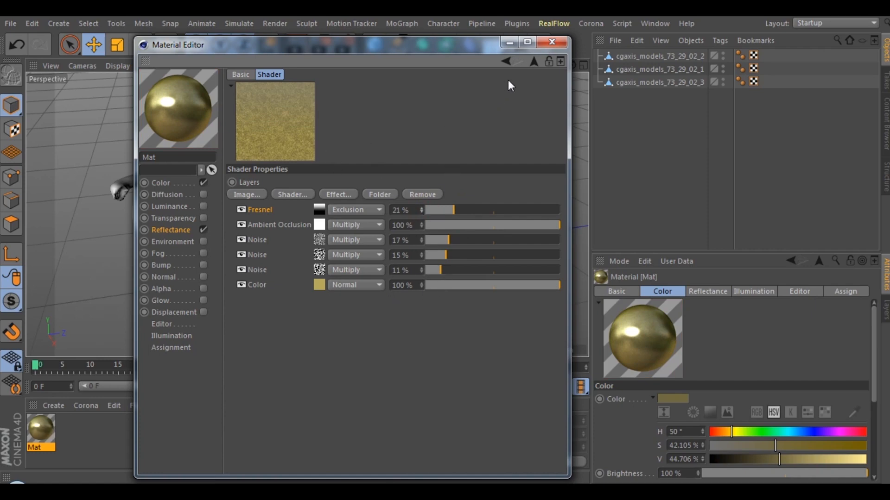
Step: Return to the Default Specular reflectance settings and set the Layer Color texture's Mix Strength to 88%
{"action": "left_click", "coordinate": [534, 62]}
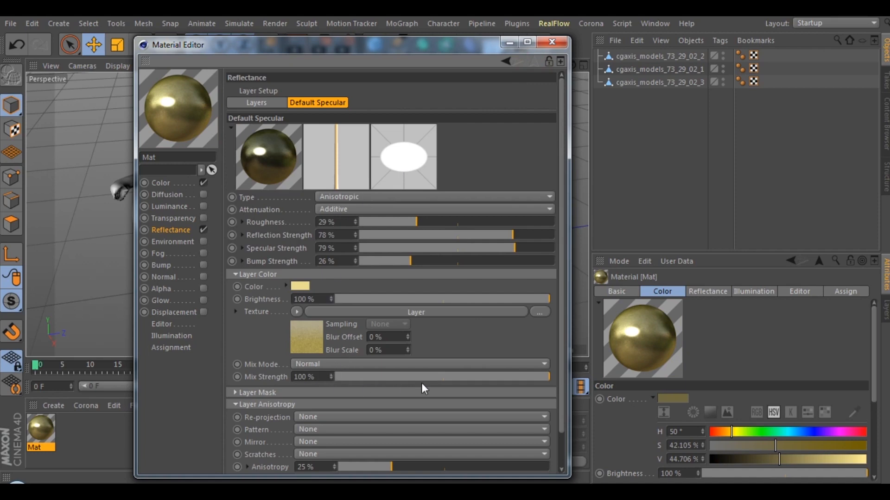
{"action": "left_click", "coordinate": [517, 376]}
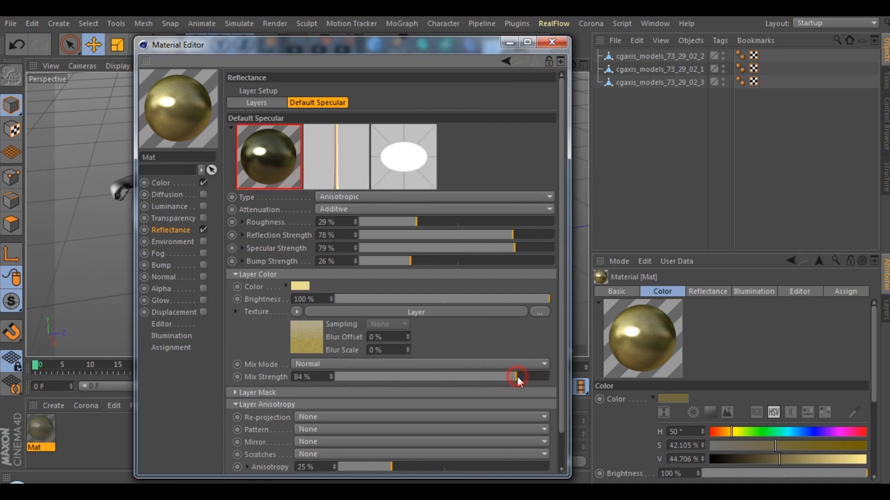
{"action": "double_click", "coordinate": [328, 377]}
{"action": "type", "text": "8"}
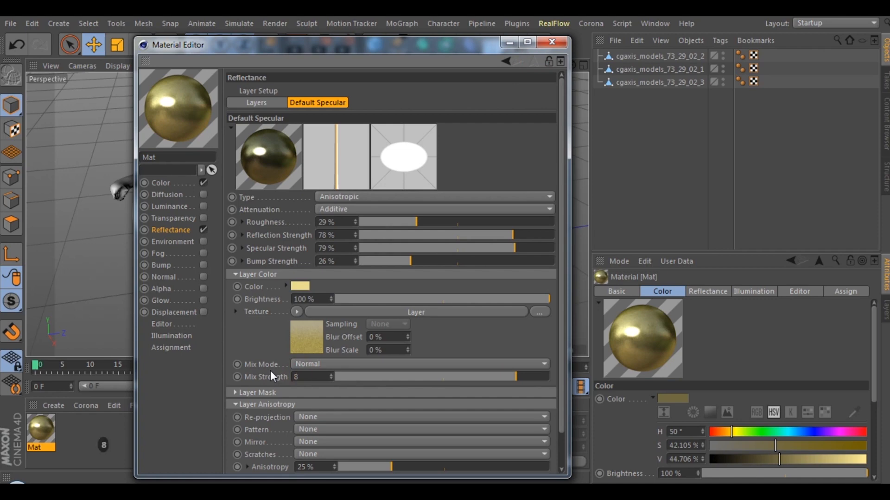
{"action": "type", "text": "8"}
{"action": "key", "text": "Return"}
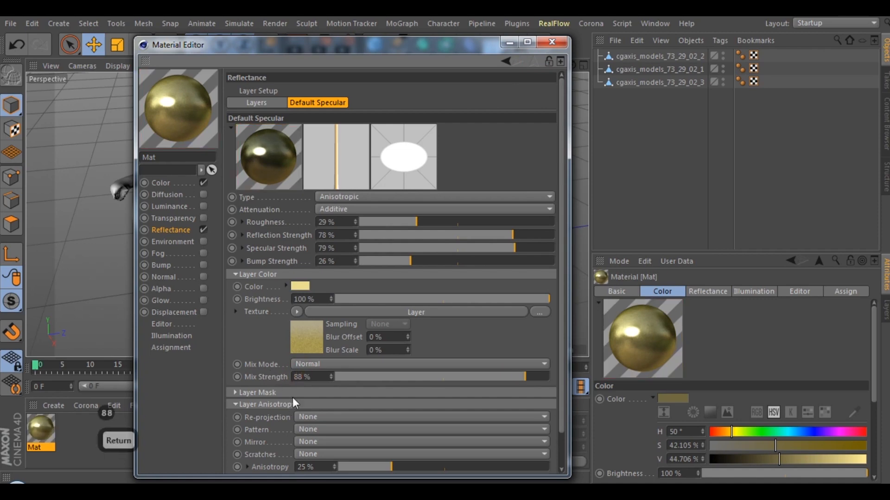
Step: Set the Layer Anisotropy re-projection to Planar with a scale of 34%
{"action": "left_click_drag", "start_coordinate": [561, 330], "coordinate": [563, 408]}
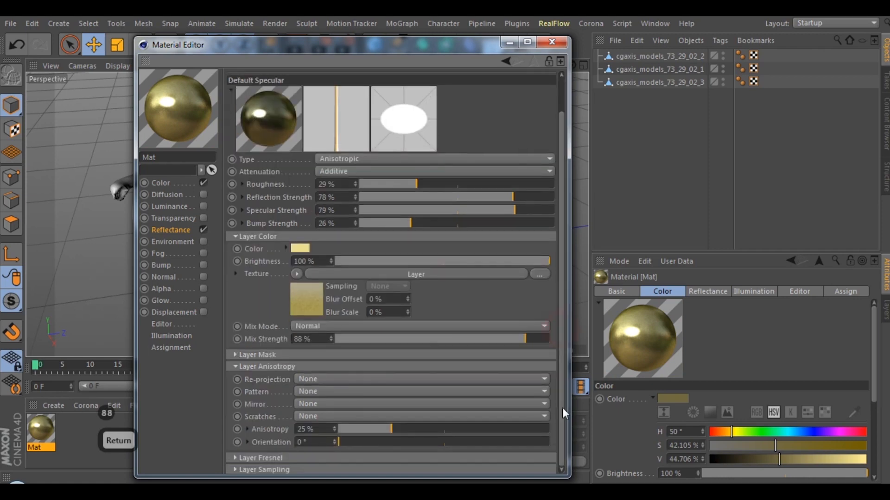
{"action": "left_click", "coordinate": [321, 356]}
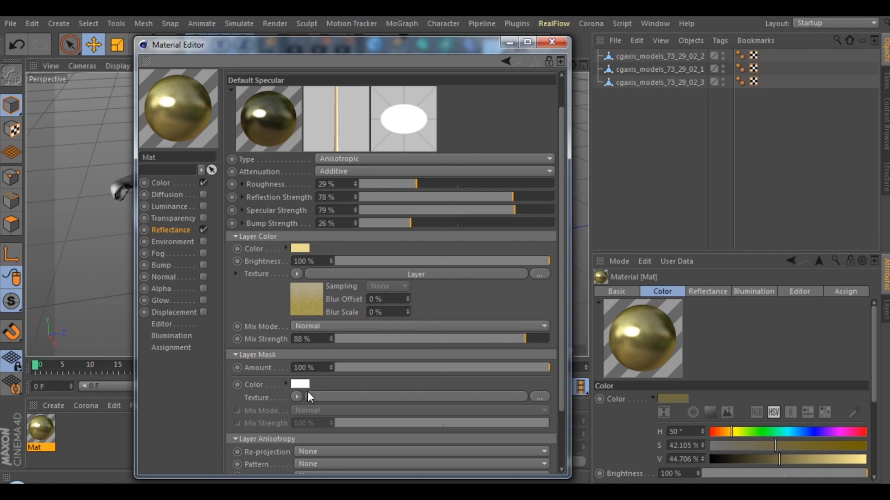
{"action": "left_click", "coordinate": [295, 355]}
{"action": "left_click", "coordinate": [312, 379]}
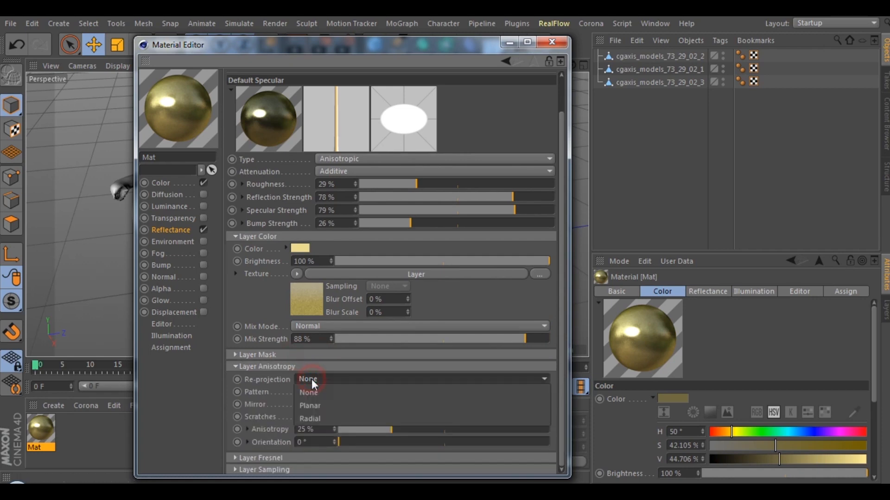
{"action": "left_click", "coordinate": [324, 405]}
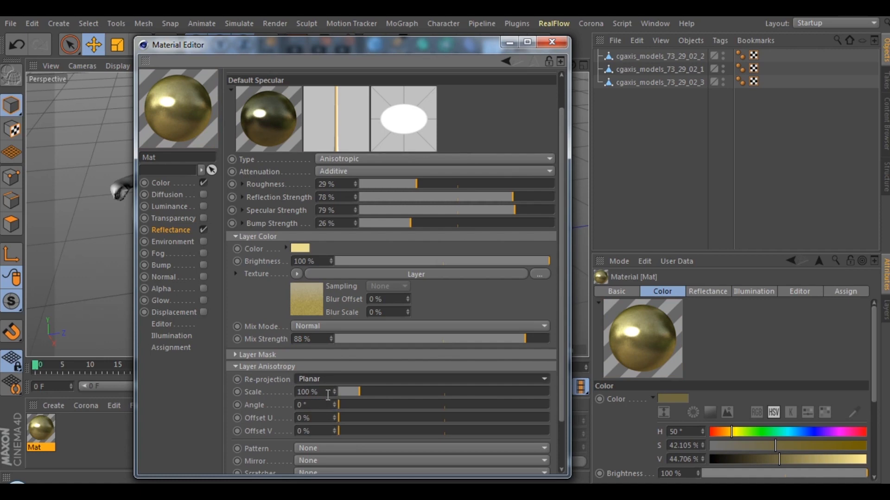
{"action": "left_click", "coordinate": [346, 393]}
{"action": "left_click", "coordinate": [321, 392]}
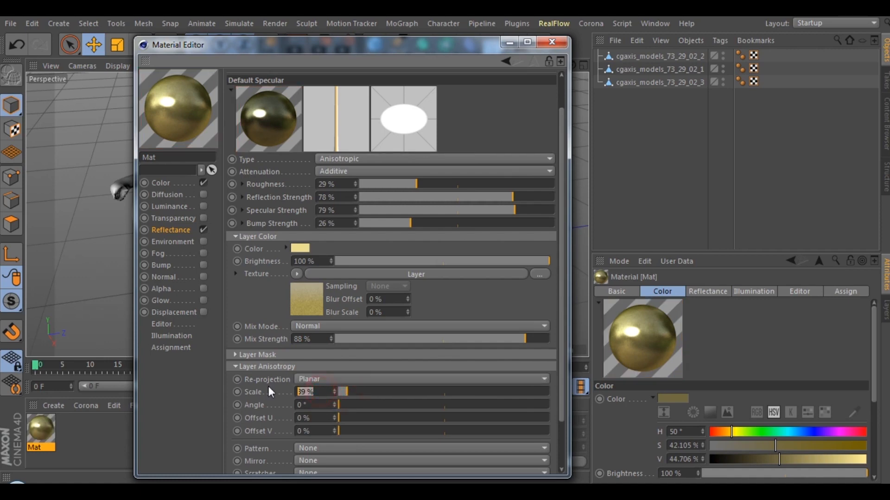
{"action": "type", "text": "34"}
{"action": "key", "text": "Return"}
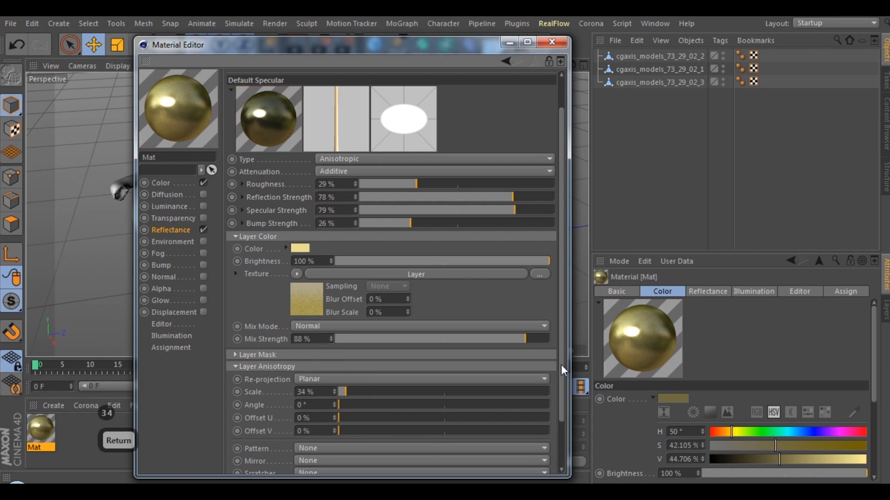
Step: Set the Layer Anisotropy scratches to Primary, with 45% anisotropy, 34° orientation and 2% Primary Scale
{"action": "left_click_drag", "start_coordinate": [561, 365], "coordinate": [560, 408]}
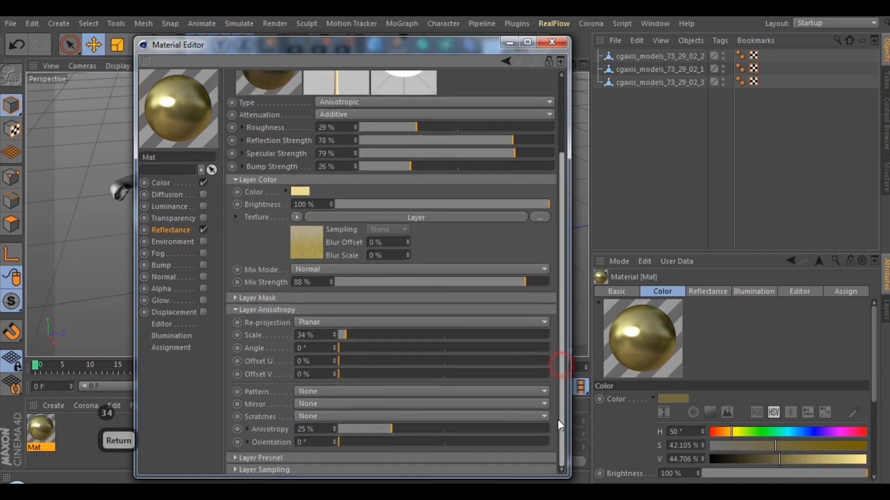
{"action": "left_click", "coordinate": [316, 416]}
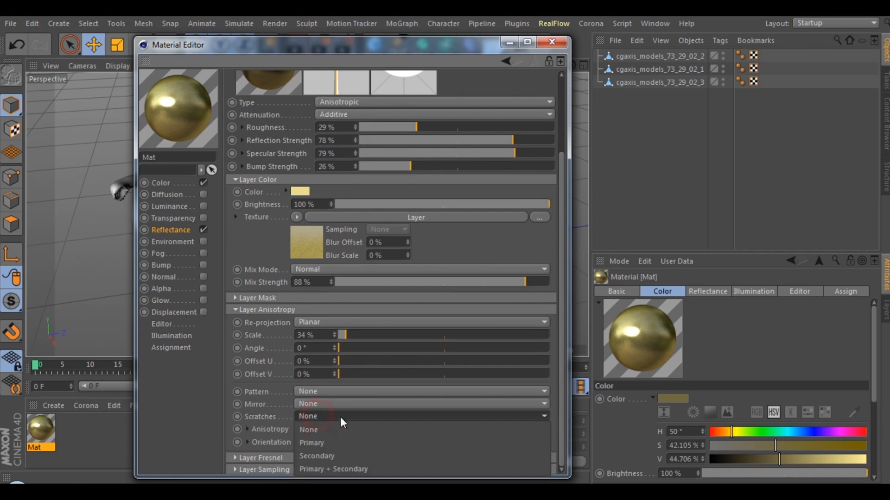
{"action": "left_click", "coordinate": [321, 444]}
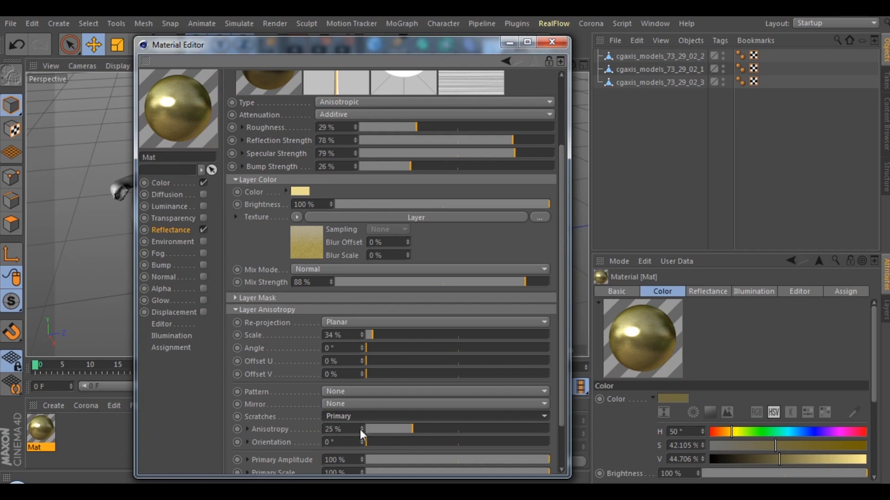
{"action": "left_click", "coordinate": [460, 428]}
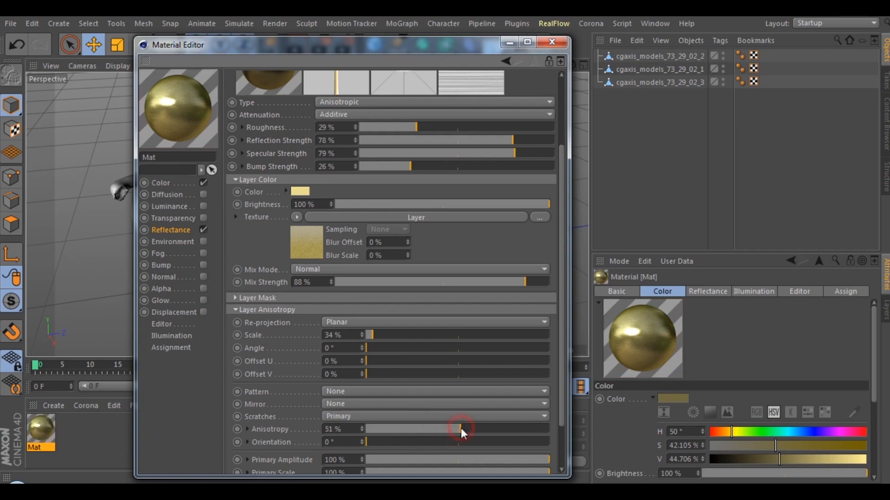
{"action": "left_click_drag", "start_coordinate": [460, 427], "coordinate": [449, 430]}
{"action": "left_click", "coordinate": [394, 443]}
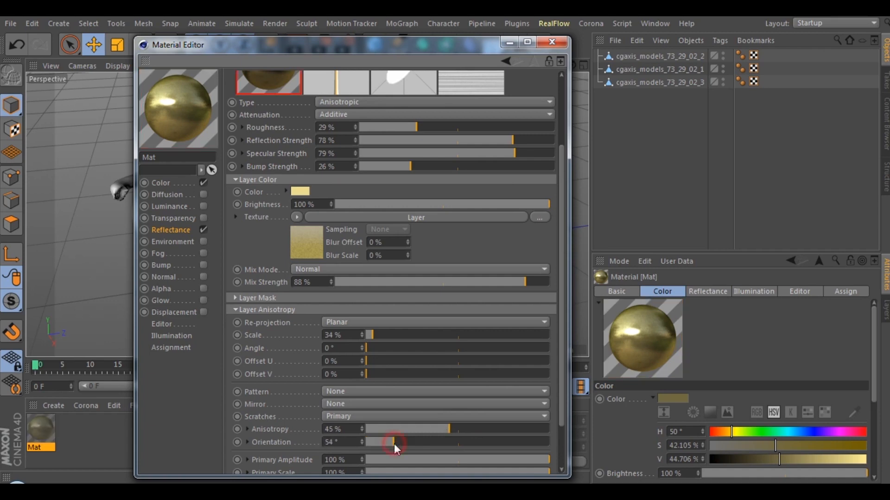
{"action": "left_click_drag", "start_coordinate": [394, 443], "coordinate": [385, 443]}
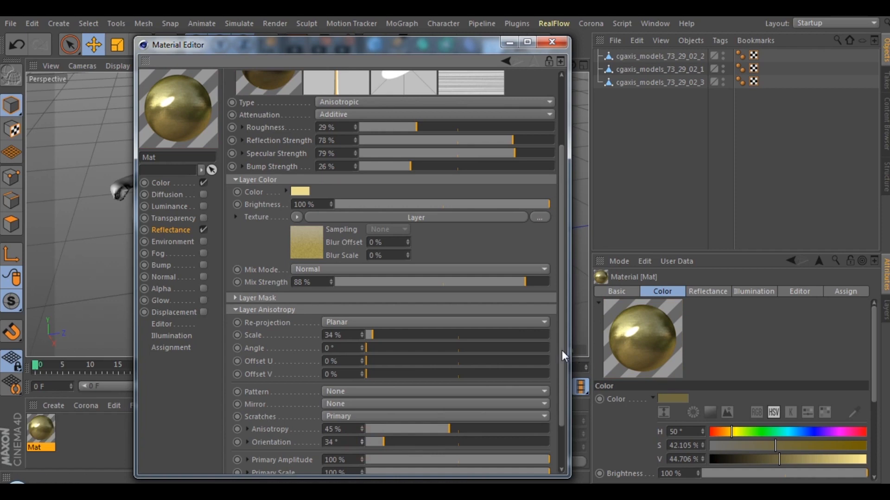
{"action": "left_click_drag", "start_coordinate": [562, 350], "coordinate": [559, 394]}
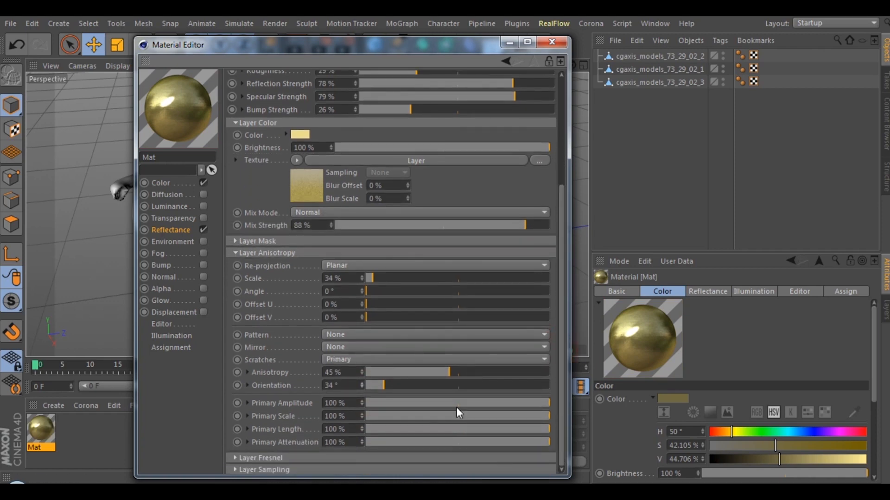
{"action": "left_click", "coordinate": [372, 418]}
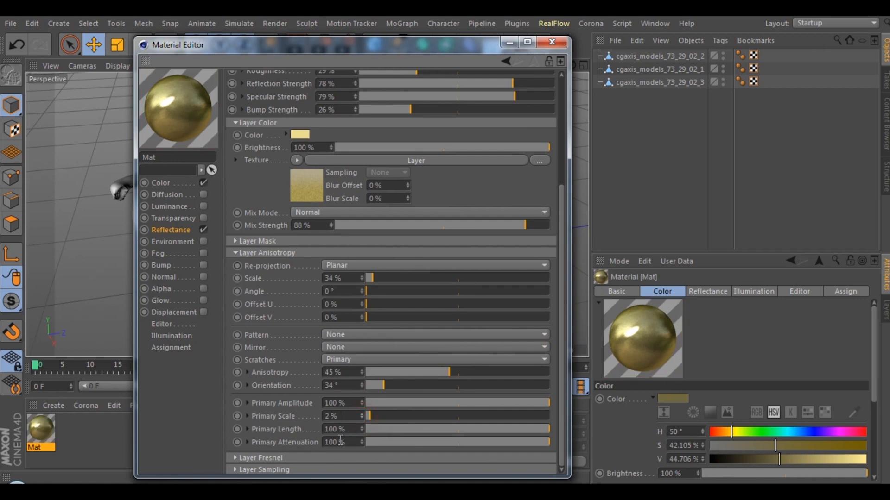
Step: Set the Layer Fresnel type to Conductor and choose the Copper preset
{"action": "left_click", "coordinate": [316, 457]}
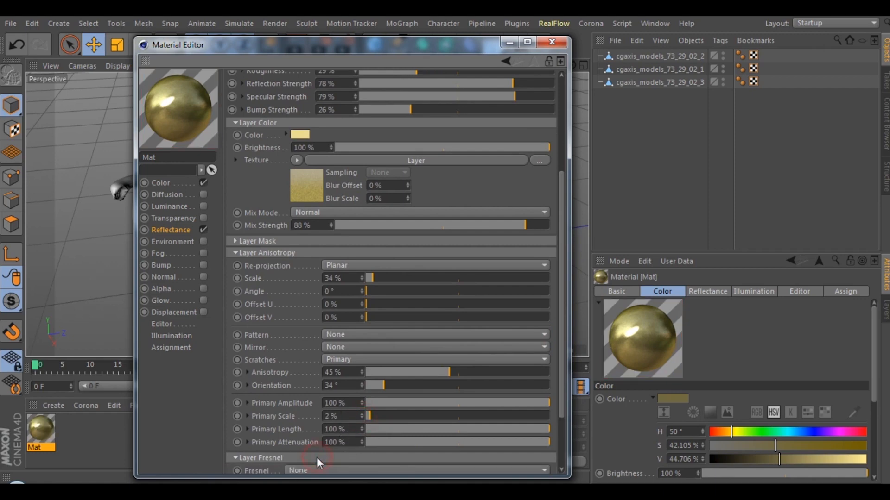
{"action": "left_click_drag", "start_coordinate": [560, 371], "coordinate": [562, 440]}
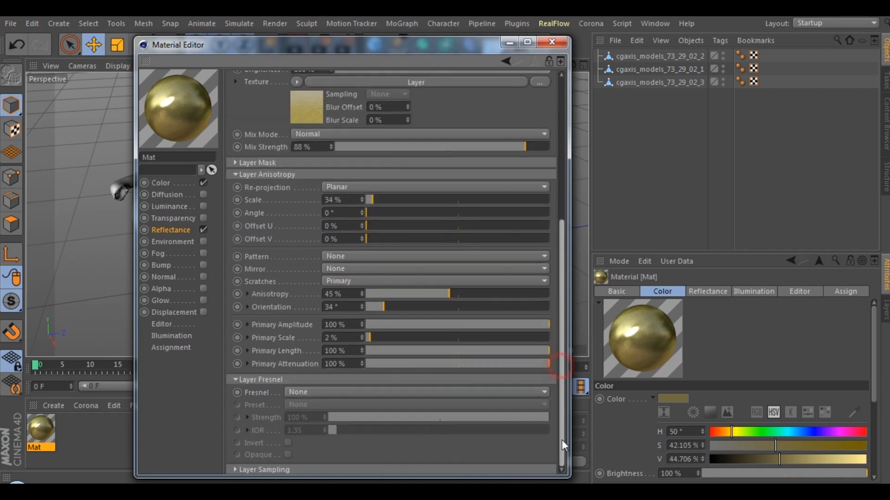
{"action": "left_click", "coordinate": [327, 393]}
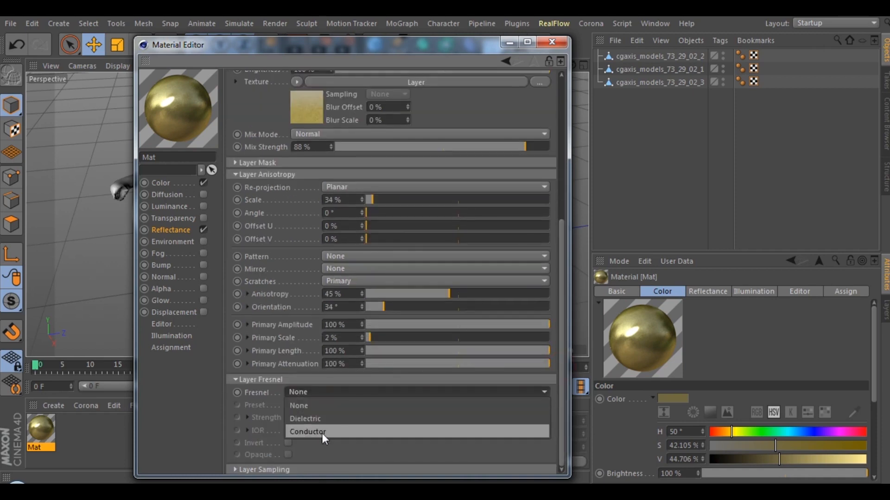
{"action": "left_click", "coordinate": [322, 432]}
{"action": "left_click", "coordinate": [329, 403]}
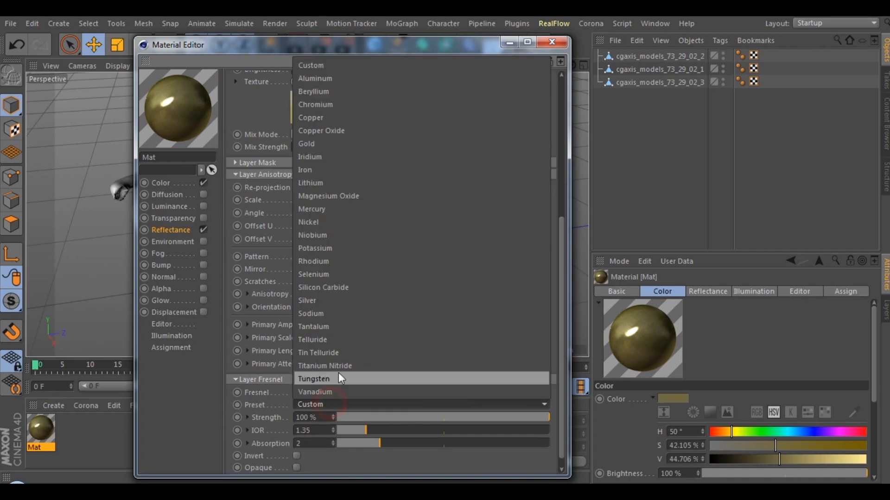
{"action": "left_click", "coordinate": [319, 119]}
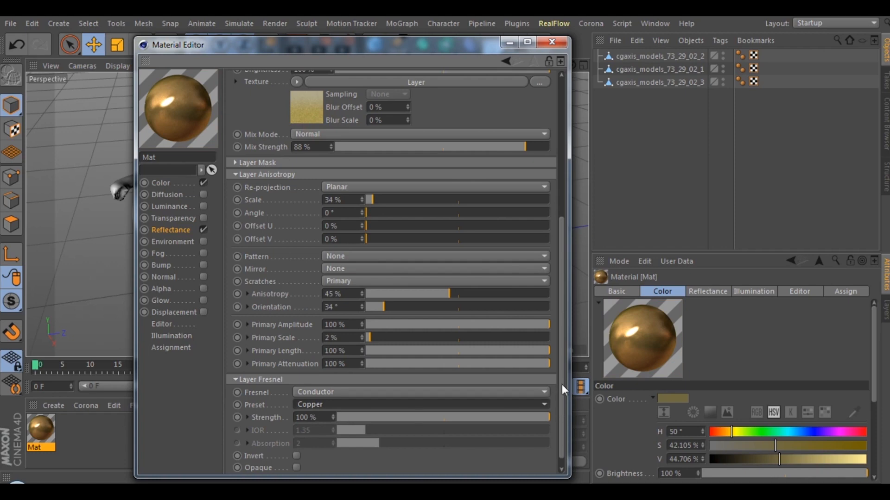
Step: Set Clamp Secondary to 1 in the Layer Sampling settings
{"action": "scroll", "coordinate": [561, 385], "scroll_direction": "down", "scroll_amount": 1}
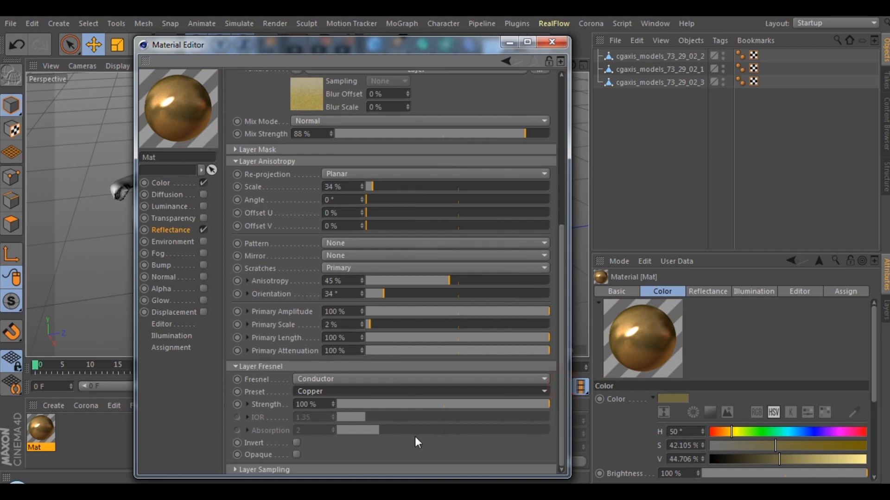
{"action": "left_click", "coordinate": [297, 471]}
{"action": "left_click_drag", "start_coordinate": [559, 365], "coordinate": [567, 468]}
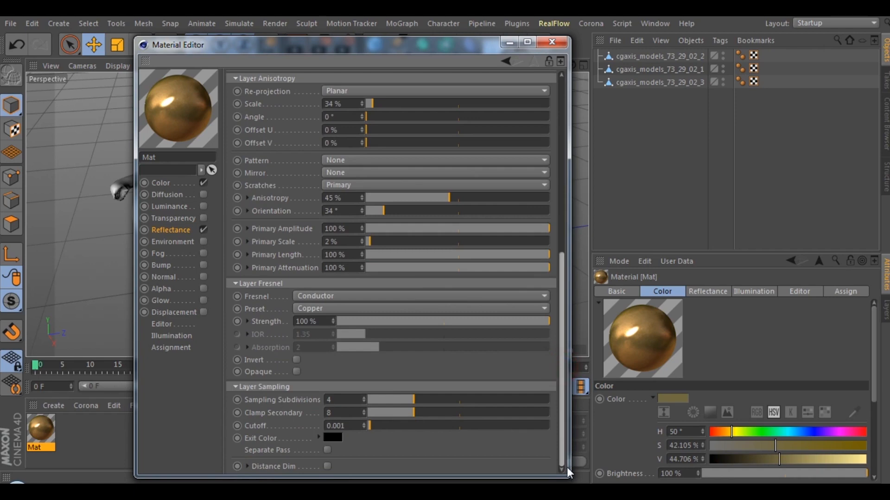
{"action": "left_click", "coordinate": [371, 414]}
{"action": "left_click_drag", "start_coordinate": [346, 413], "coordinate": [285, 411]}
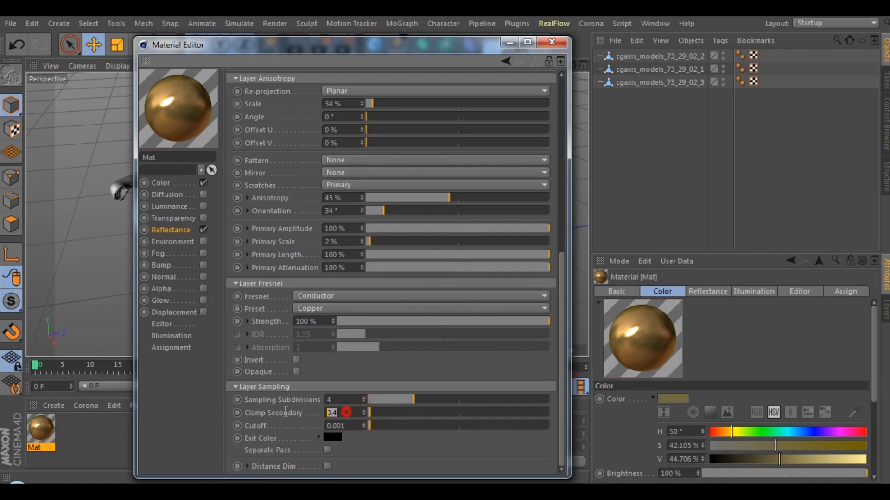
{"action": "type", "text": "1"}
{"action": "key", "text": "Return"}
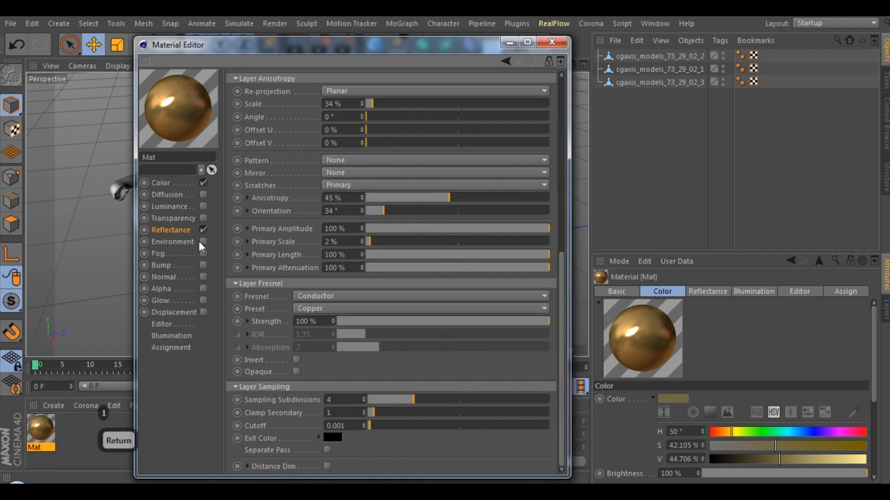
Step: Enable the material's Bump channel and show its settings
{"action": "left_click_drag", "start_coordinate": [561, 288], "coordinate": [585, 85]}
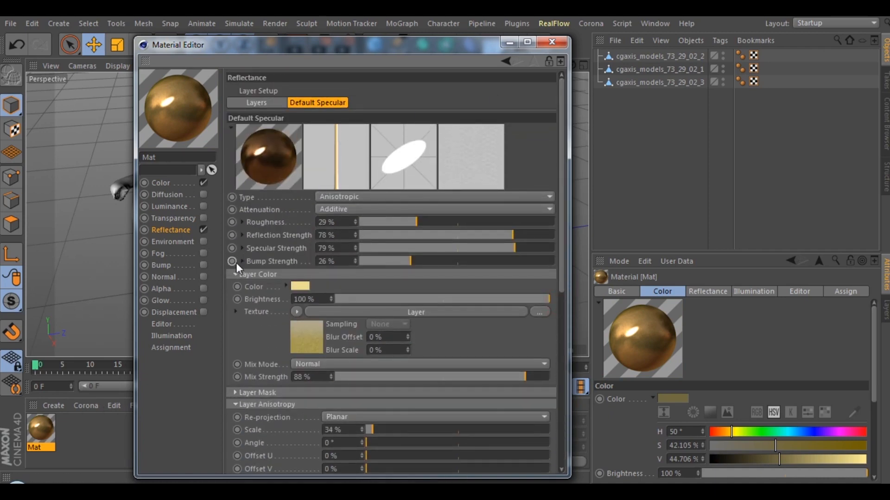
{"action": "left_click", "coordinate": [162, 265]}
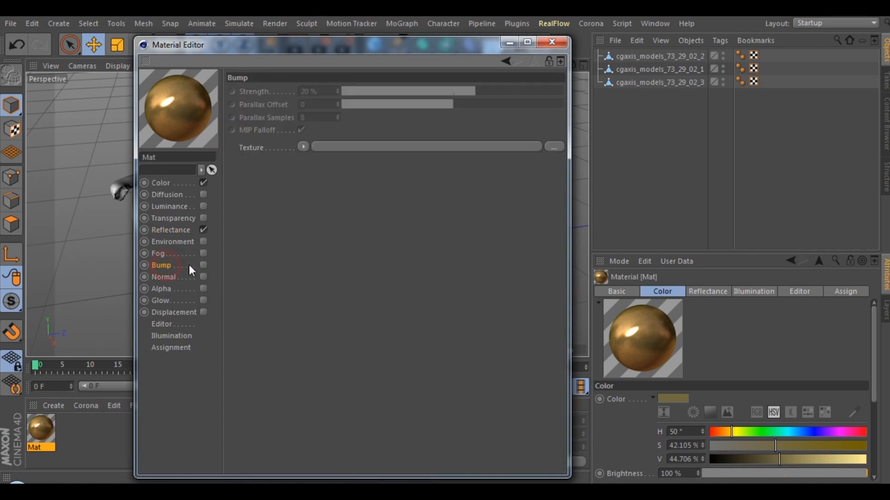
{"action": "left_click", "coordinate": [203, 265]}
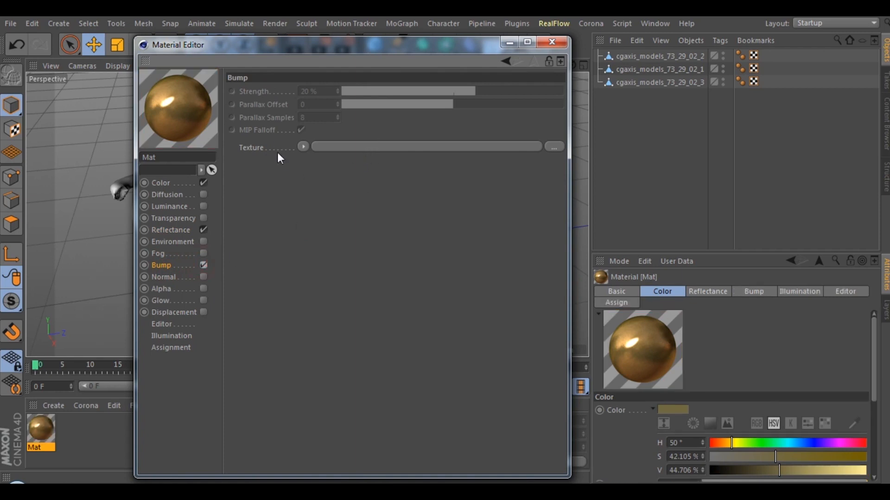
Step: Load a Layer shader as the Bump channel's texture and open its shader properties
{"action": "left_click", "coordinate": [165, 229]}
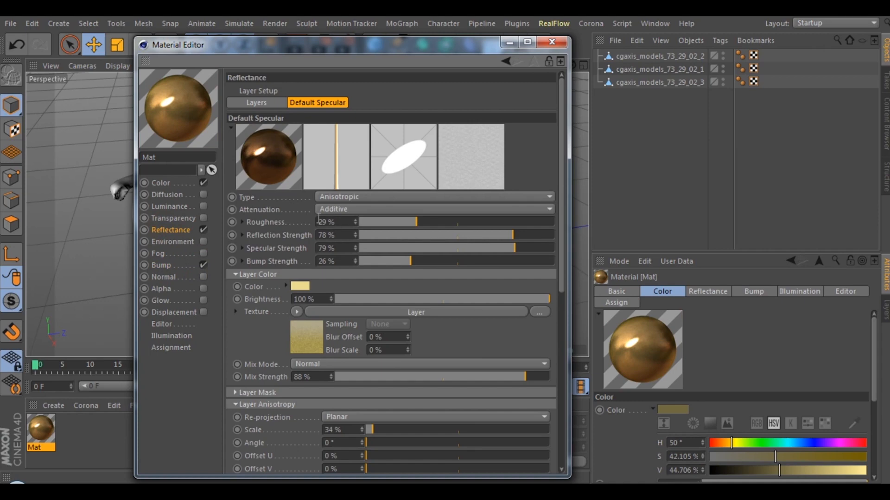
{"action": "left_click", "coordinate": [162, 266]}
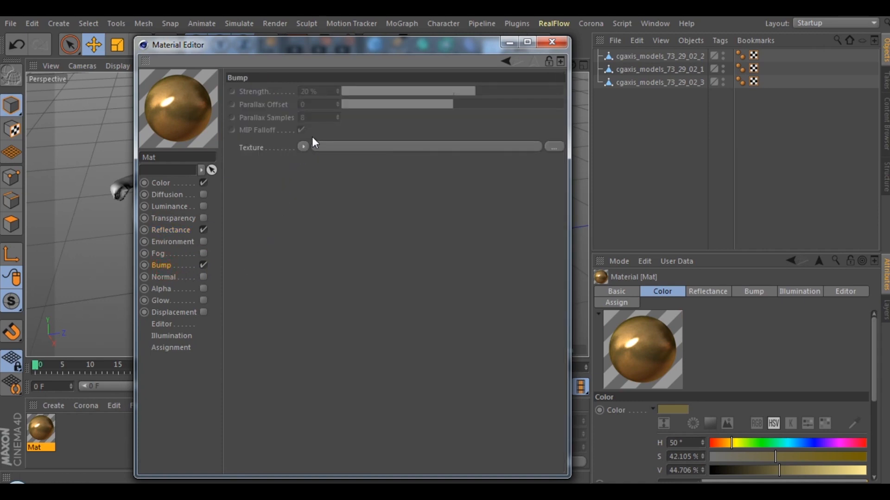
{"action": "left_click", "coordinate": [304, 147]}
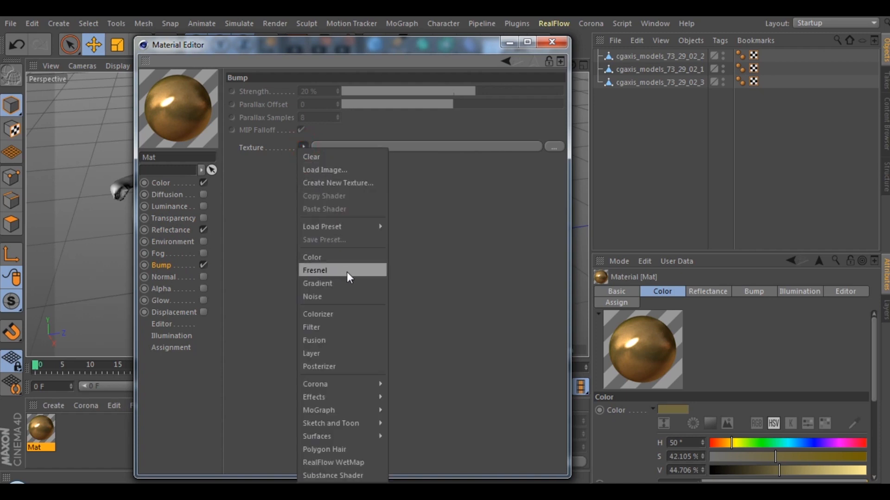
{"action": "left_click", "coordinate": [327, 354]}
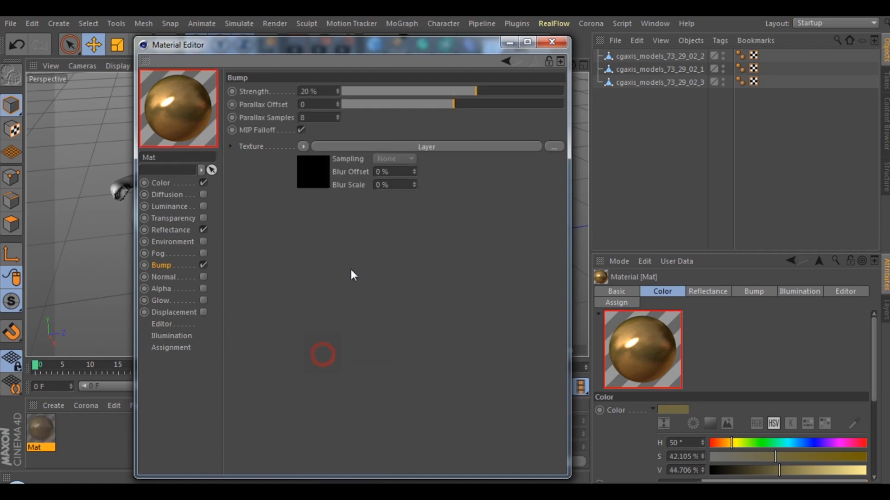
{"action": "left_click", "coordinate": [312, 177]}
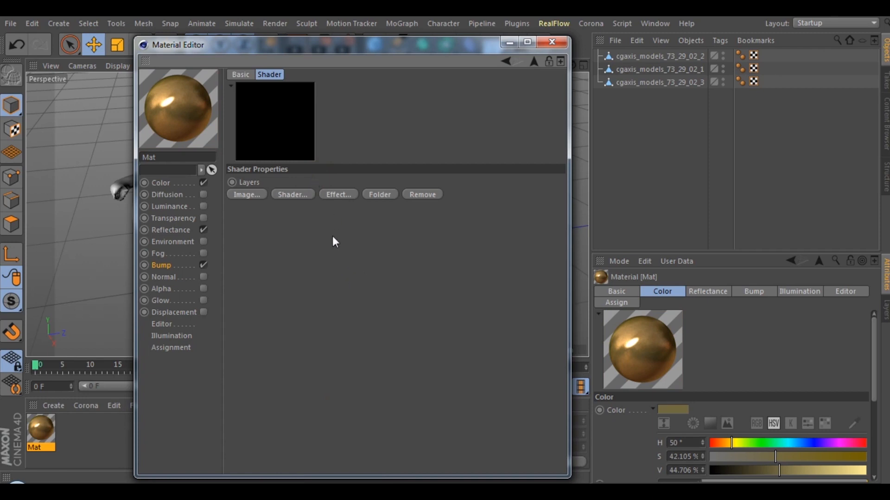
Step: Add a Noise shader to the bump Layer shader and set its noise type to Electric
{"action": "left_click", "coordinate": [297, 198]}
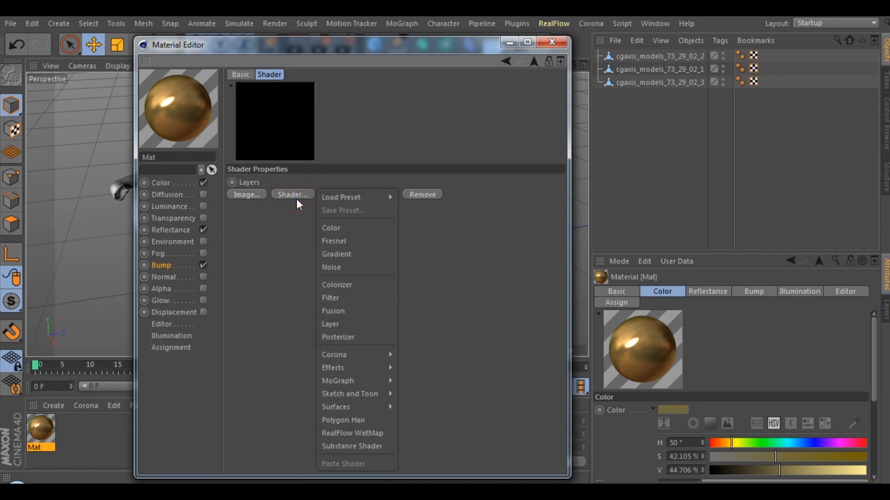
{"action": "left_click", "coordinate": [338, 267]}
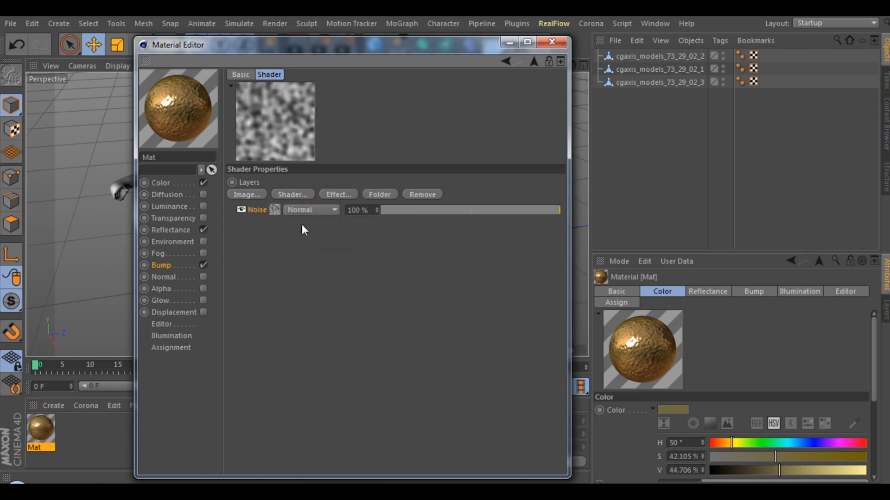
{"action": "left_click", "coordinate": [273, 213]}
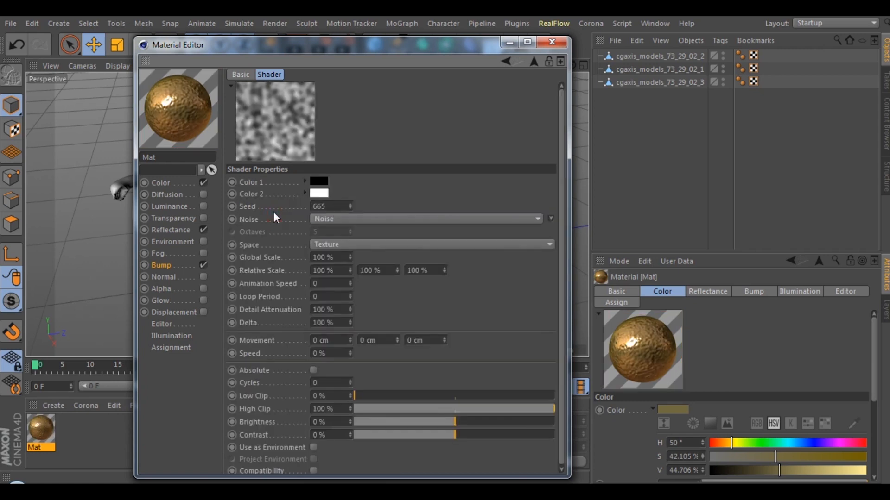
{"action": "left_click", "coordinate": [348, 220]}
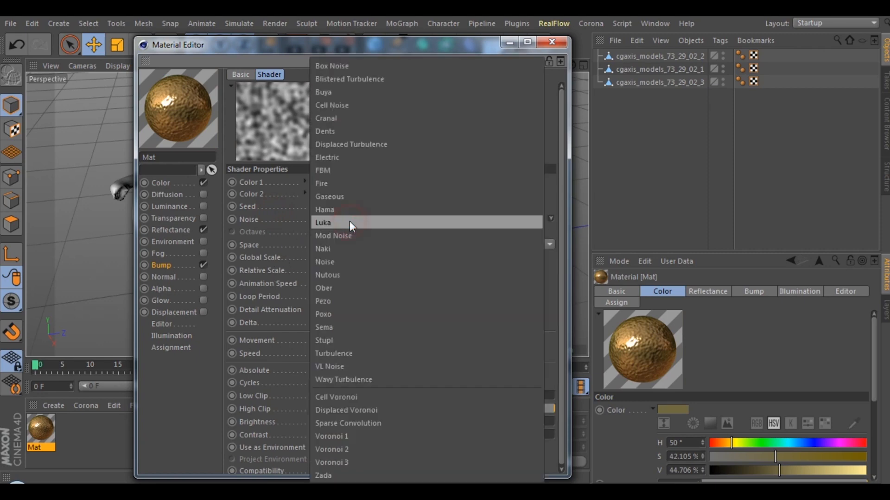
{"action": "left_click", "coordinate": [356, 158]}
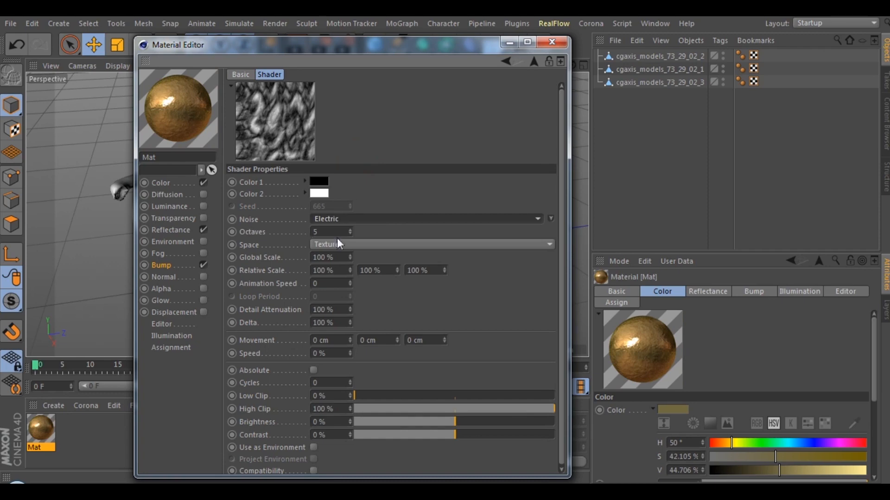
Step: Set the Electric noise's Global Scale to 50% and its three Relative Scale values to 10%
{"action": "left_click_drag", "start_coordinate": [337, 256], "coordinate": [314, 255]}
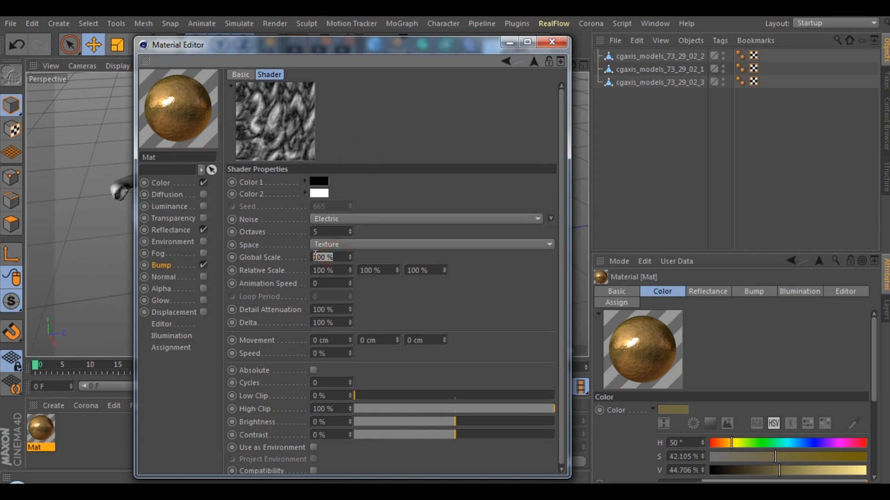
{"action": "type", "text": "50"}
{"action": "key", "text": "Return"}
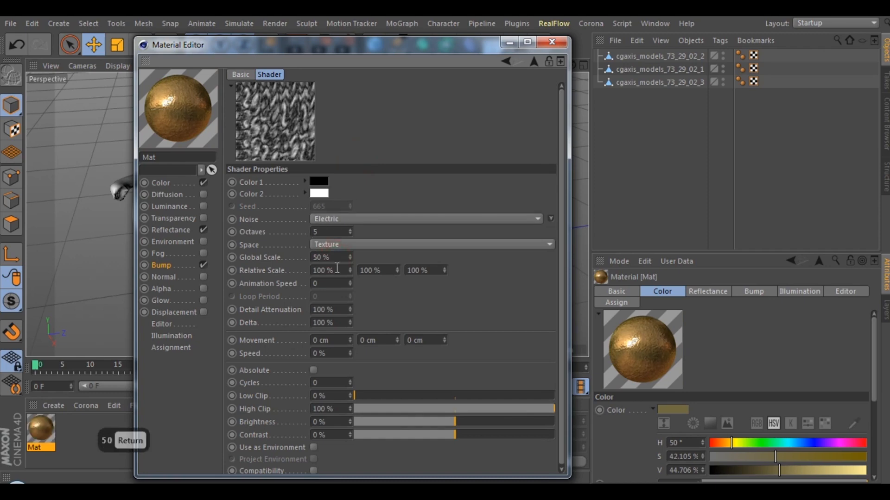
{"action": "left_click", "coordinate": [337, 269]}
{"action": "type", "text": "10"}
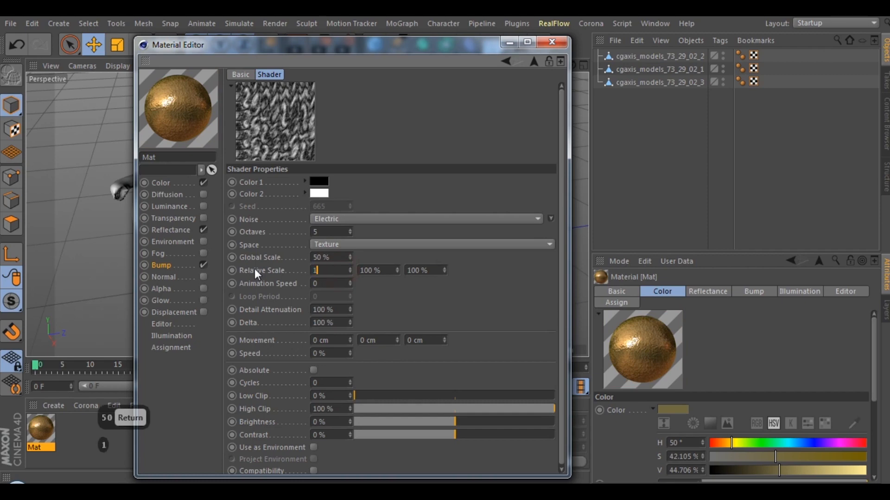
{"action": "key", "text": "Tab"}
{"action": "type", "text": "10"}
{"action": "key", "text": "Tab"}
{"action": "type", "text": "10"}
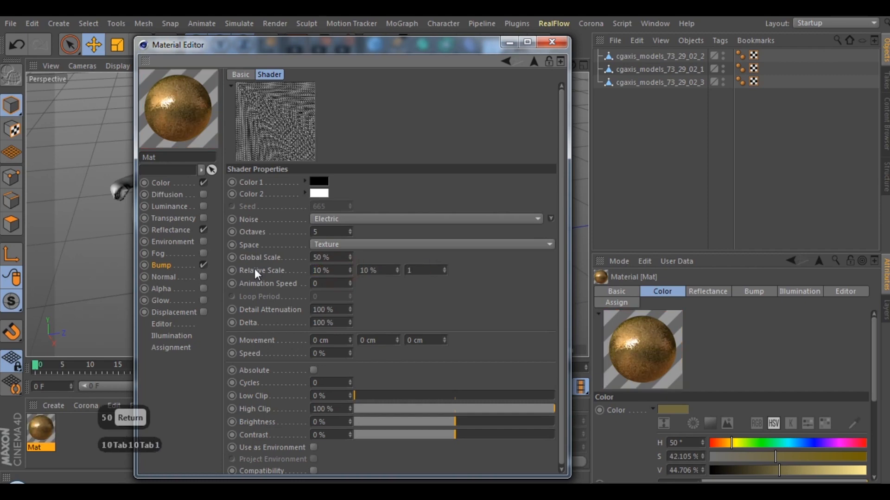
{"action": "key", "text": "Return"}
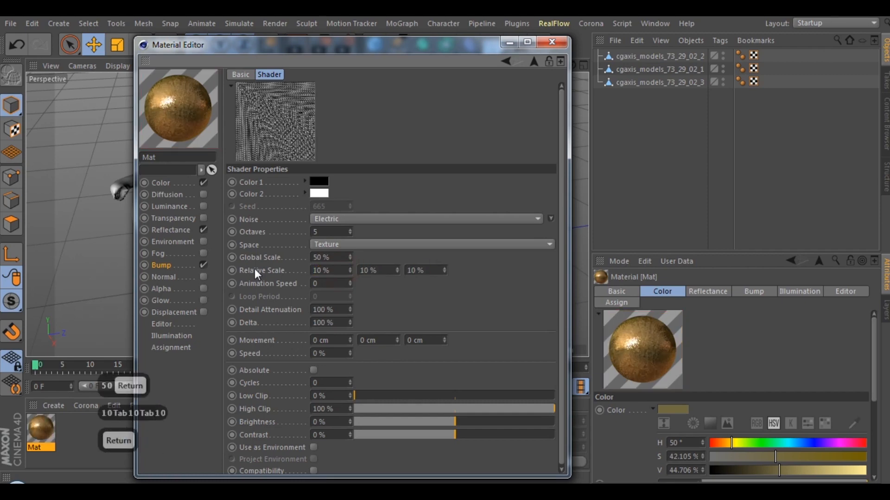
Step: Set the Electric noise's Brightness to 27% and Contrast to 60%
{"action": "left_click", "coordinate": [372, 421]}
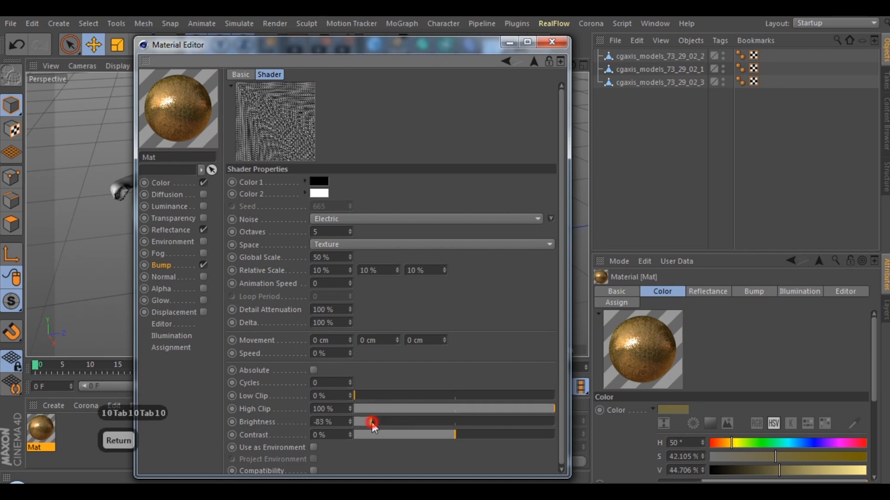
{"action": "left_click", "coordinate": [470, 421]}
{"action": "left_click_drag", "start_coordinate": [474, 421], "coordinate": [481, 422]}
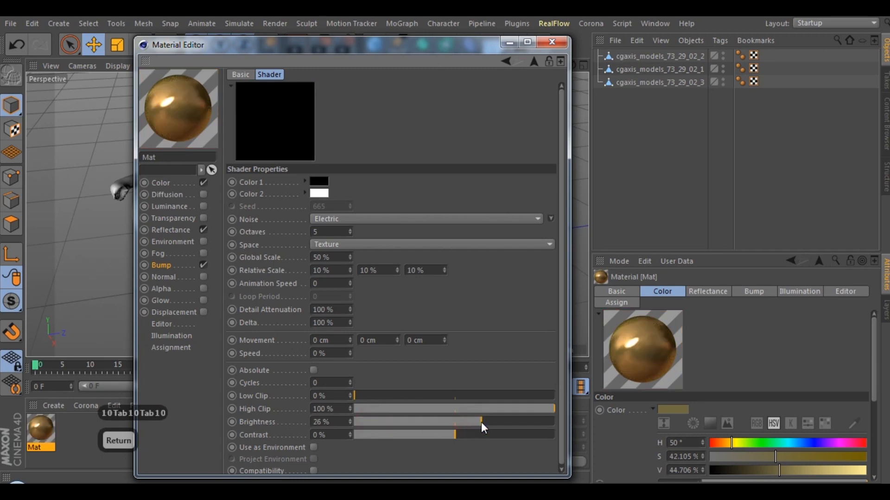
{"action": "left_click", "coordinate": [350, 420]}
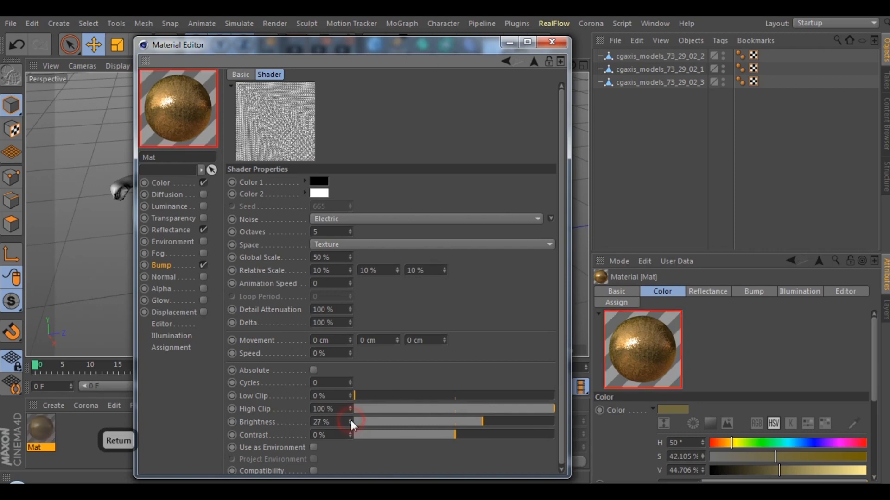
{"action": "left_click", "coordinate": [515, 434]}
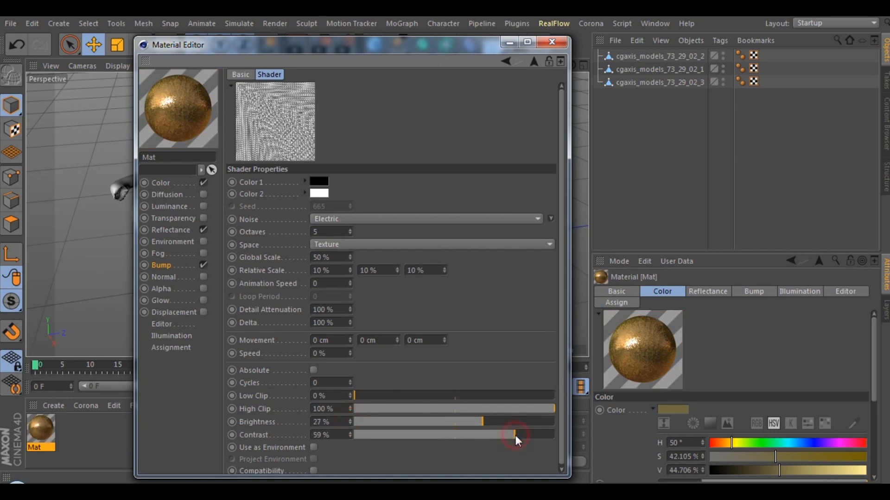
{"action": "left_click", "coordinate": [349, 433]}
{"action": "left_click_drag", "start_coordinate": [560, 329], "coordinate": [521, 311]}
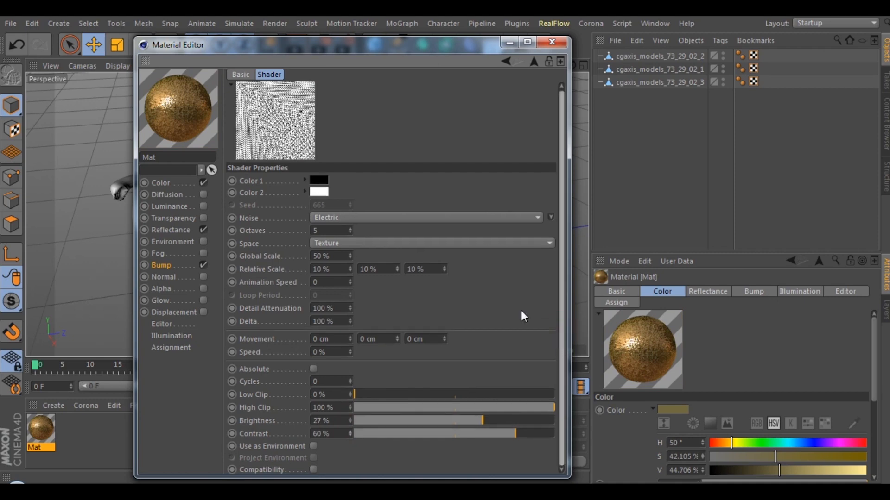
Step: Add a second Noise shader above the Electric one in the bump layers and set its noise type to FBM
{"action": "left_click", "coordinate": [534, 61]}
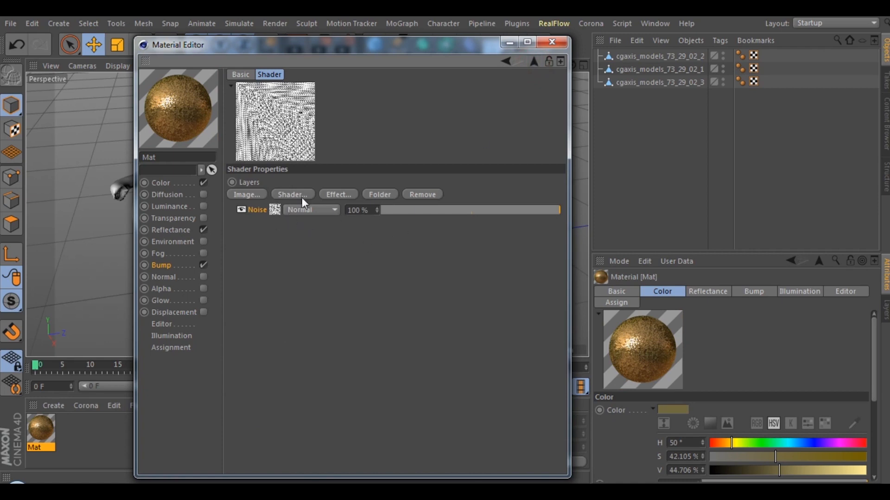
{"action": "left_click", "coordinate": [285, 198]}
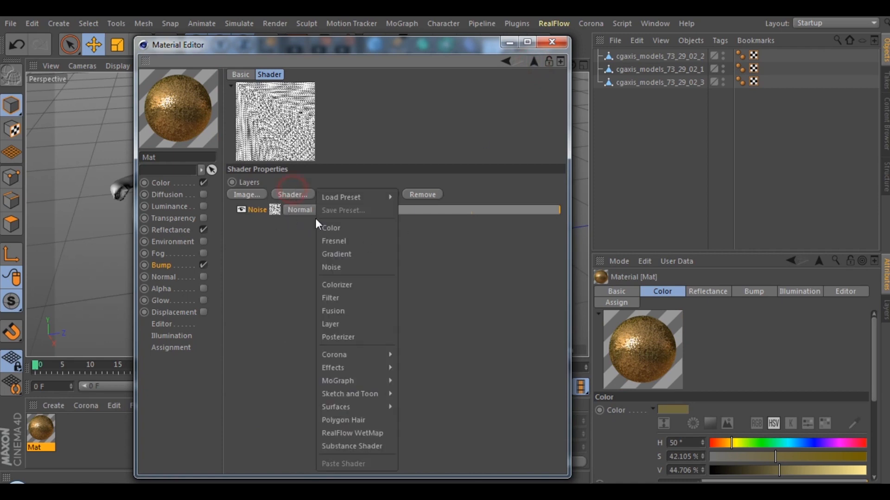
{"action": "left_click", "coordinate": [343, 266]}
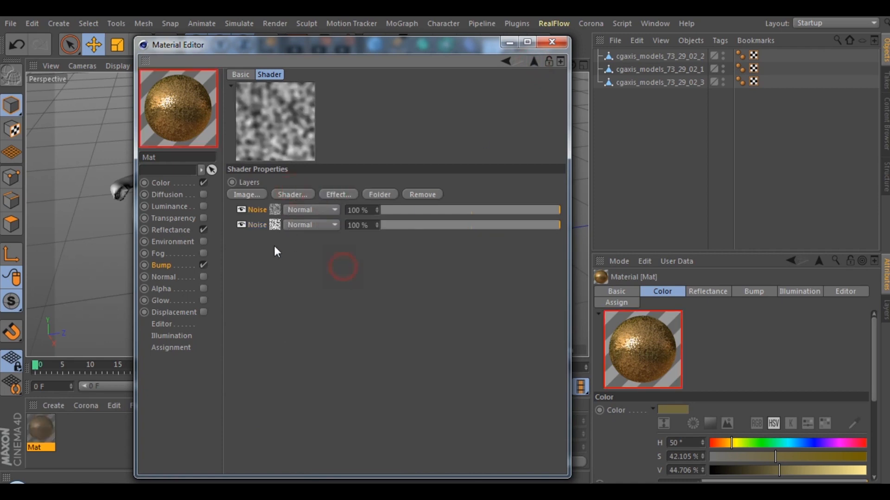
{"action": "left_click", "coordinate": [274, 210]}
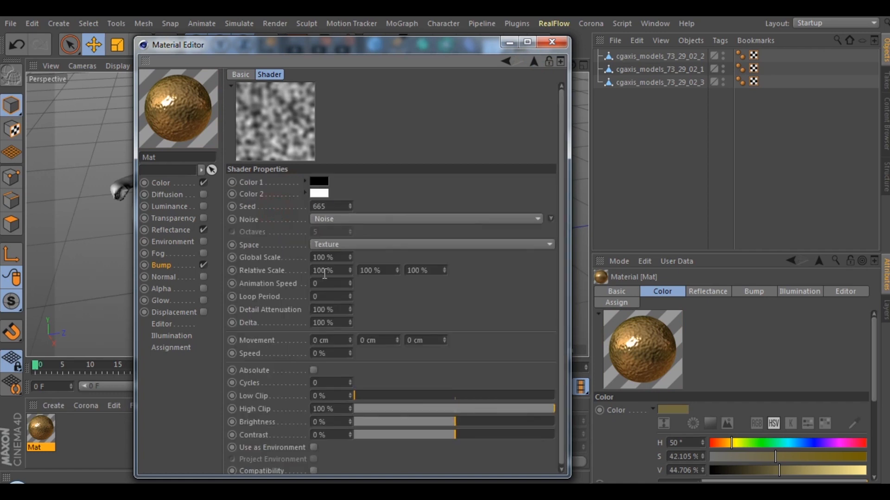
{"action": "left_click", "coordinate": [371, 220]}
{"action": "left_click", "coordinate": [359, 171]}
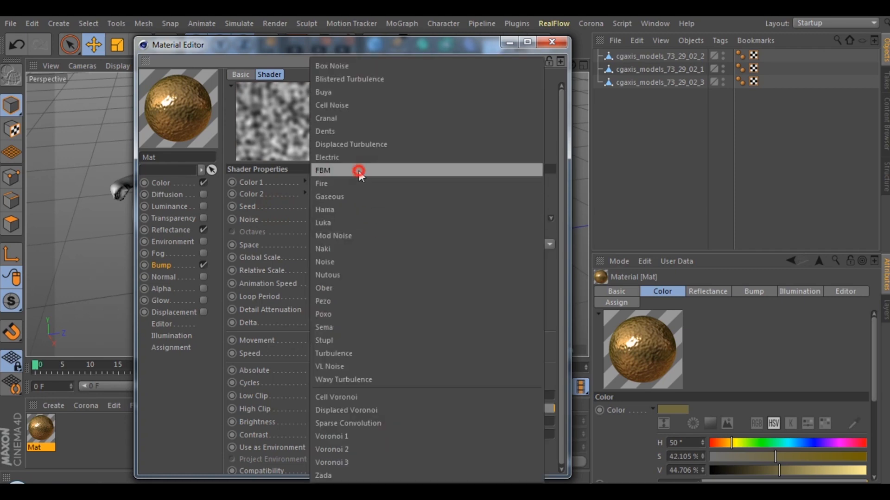
Step: Set the FBM noise's Global Scale to 50%, all three Relative Scale values to 200% and Contrast to 91%
{"action": "left_click", "coordinate": [341, 258]}
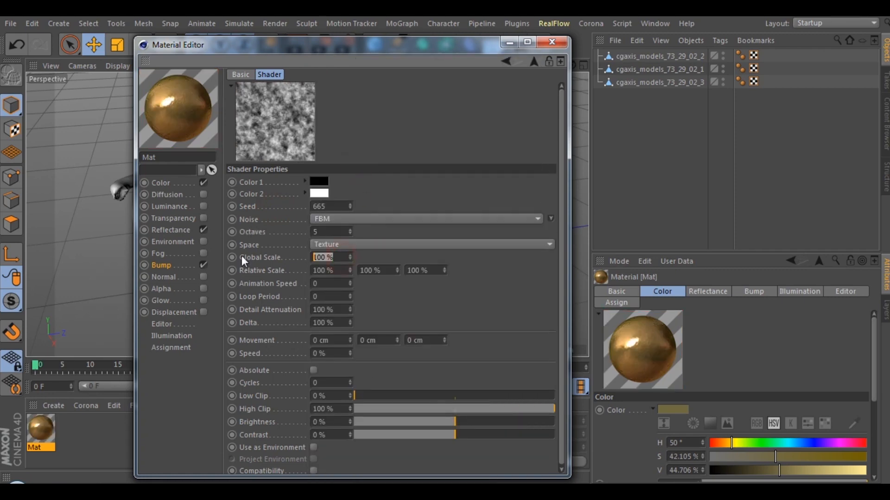
{"action": "type", "text": "50"}
{"action": "key", "text": "Return"}
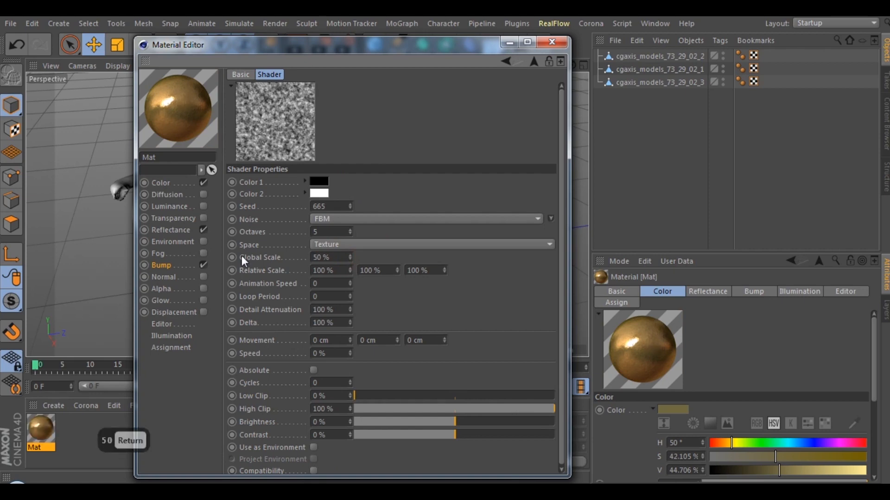
{"action": "left_click", "coordinate": [342, 275]}
{"action": "type", "text": "200"}
{"action": "key", "text": "Tab"}
{"action": "type", "text": "20"}
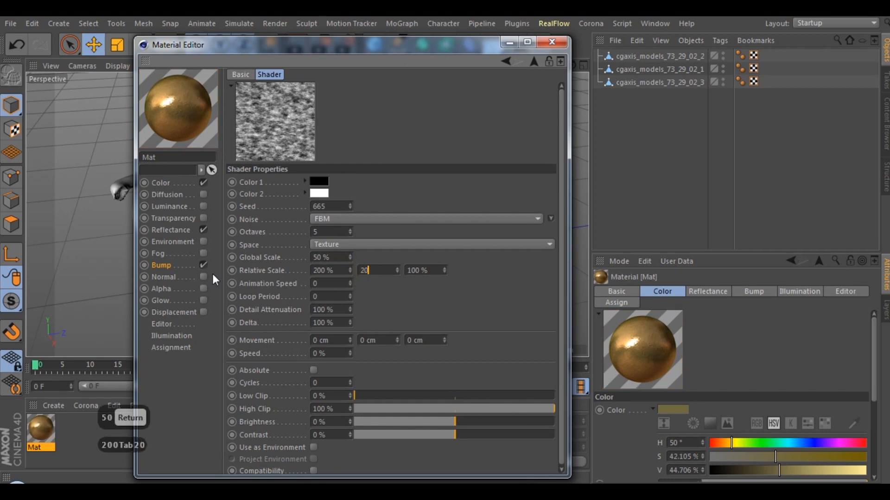
{"action": "type", "text": "0"}
{"action": "key", "text": "Tab"}
{"action": "type", "text": "200"}
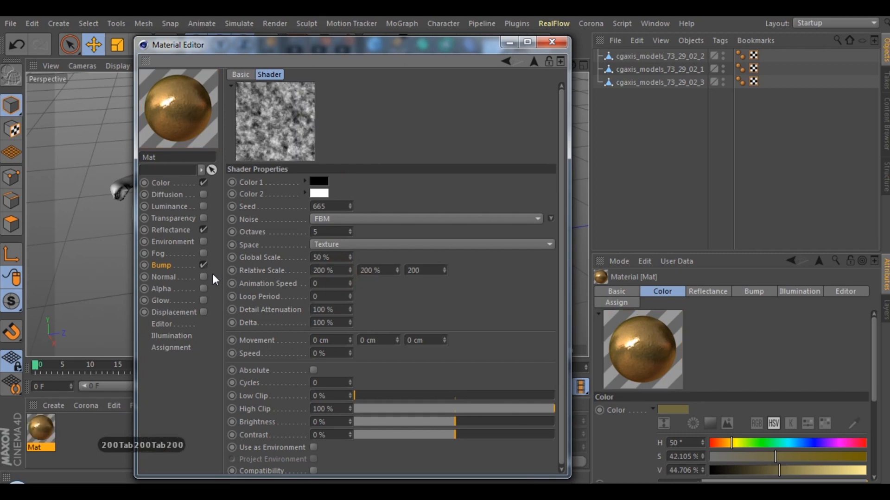
{"action": "key", "text": "Return"}
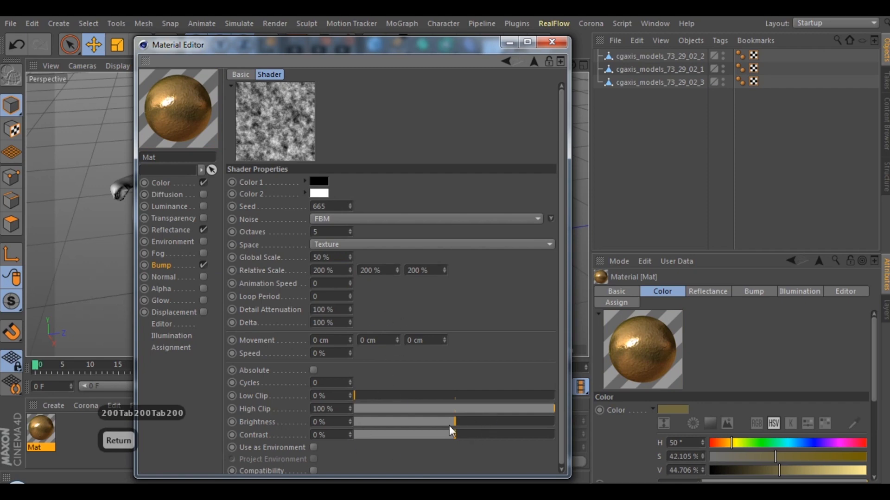
{"action": "left_click_drag", "start_coordinate": [493, 436], "coordinate": [546, 436]}
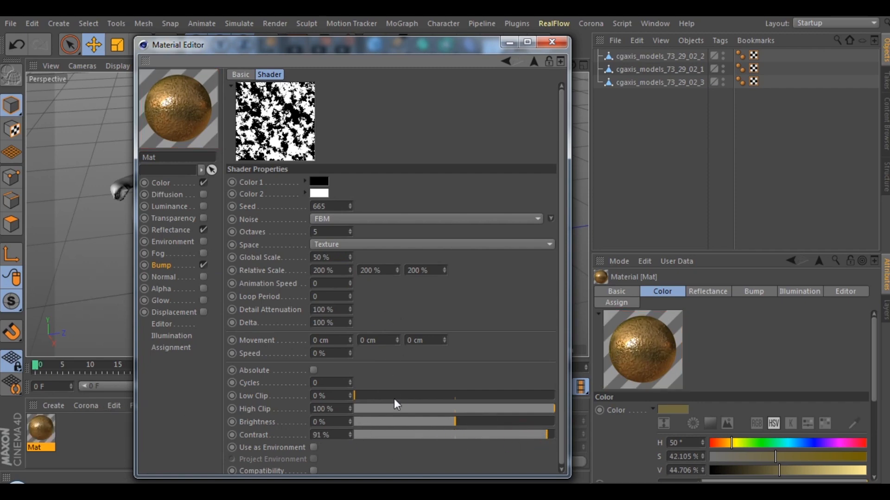
Step: Blend the FBM noise layer over the Electric noise in Multiply mode at 49% strength
{"action": "left_click", "coordinate": [534, 64]}
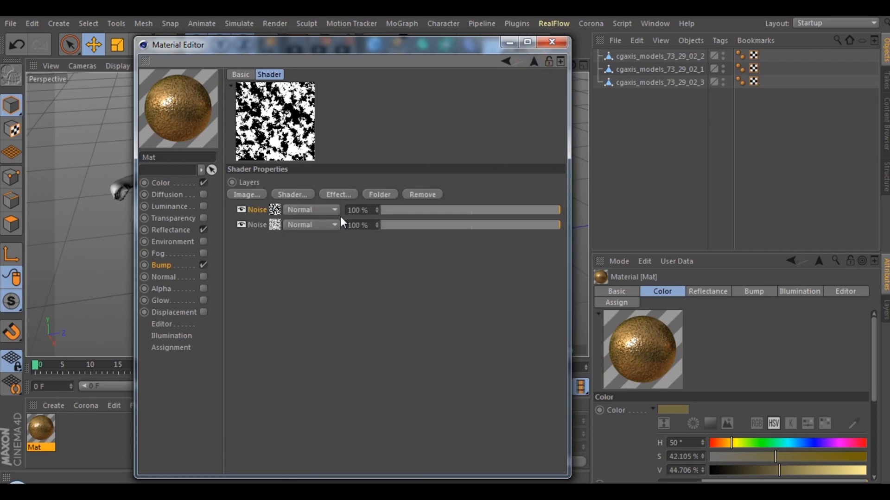
{"action": "left_click", "coordinate": [310, 209]}
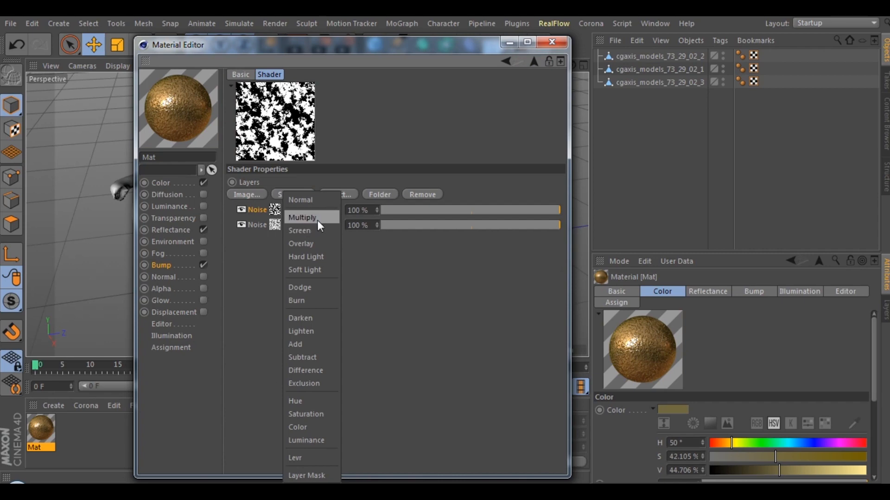
{"action": "left_click", "coordinate": [318, 221]}
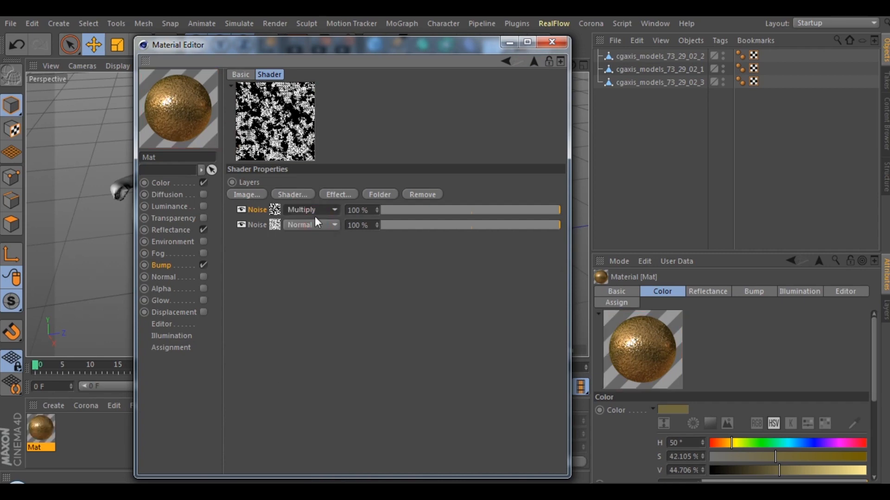
{"action": "left_click", "coordinate": [470, 211]}
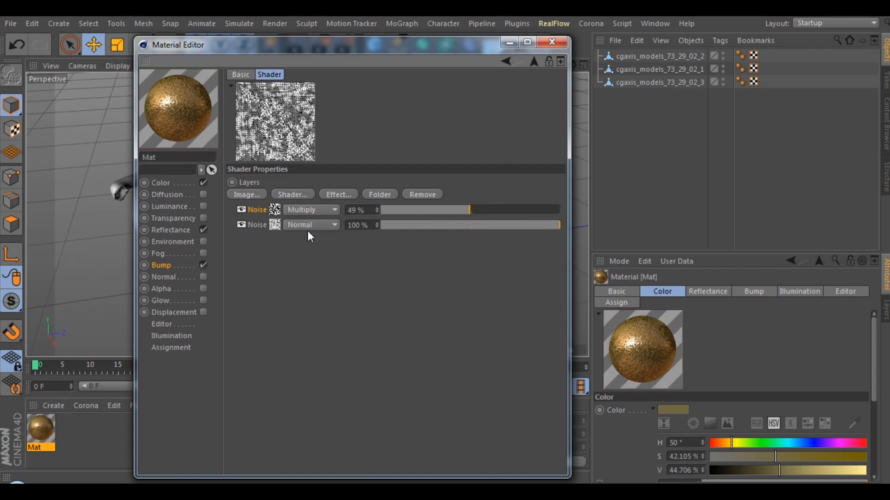
Step: Reduce the material's bump Strength to 0.5% and close the material editor
{"action": "left_click", "coordinate": [538, 67]}
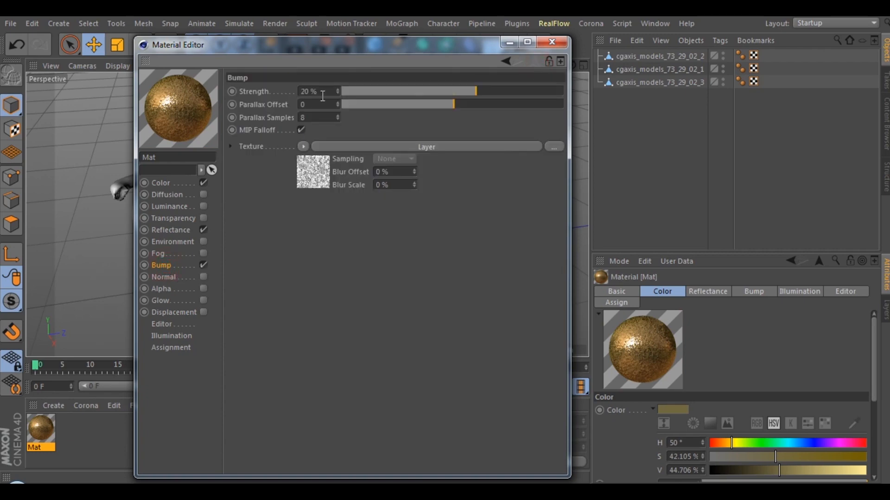
{"action": "left_click_drag", "start_coordinate": [443, 93], "coordinate": [459, 93]}
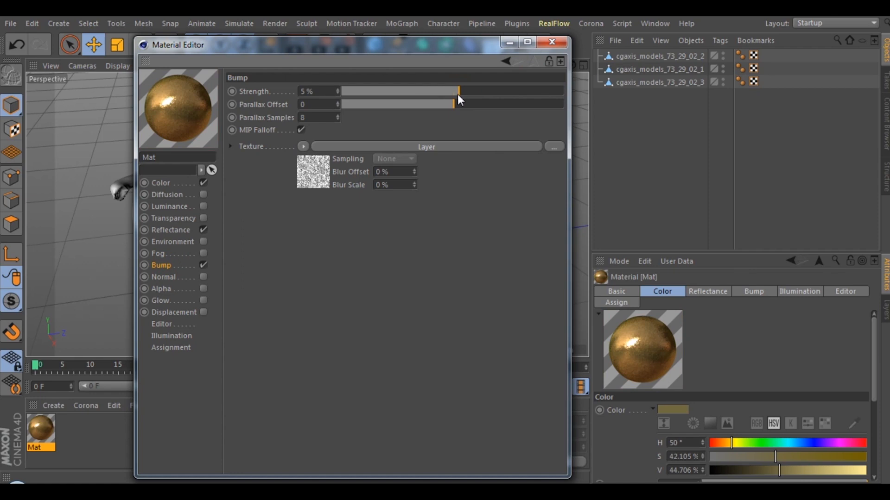
{"action": "left_click", "coordinate": [305, 91]}
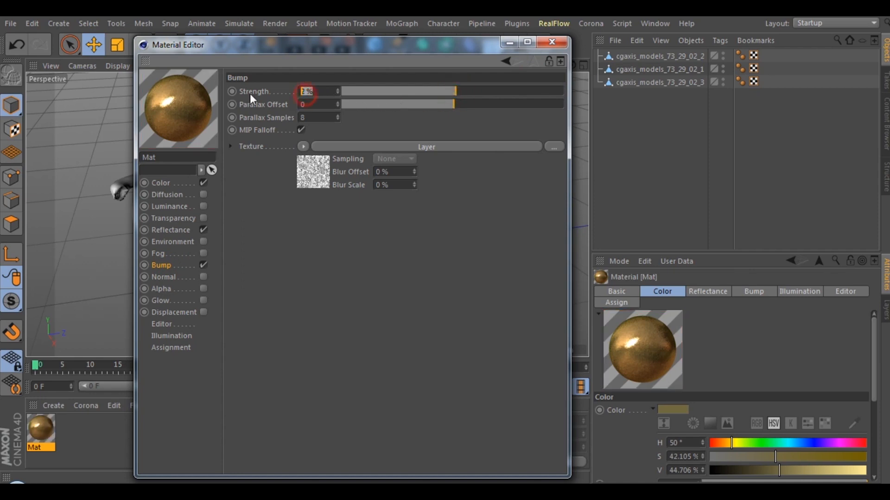
{"action": "type", "text": ".5"}
{"action": "key", "text": "Return"}
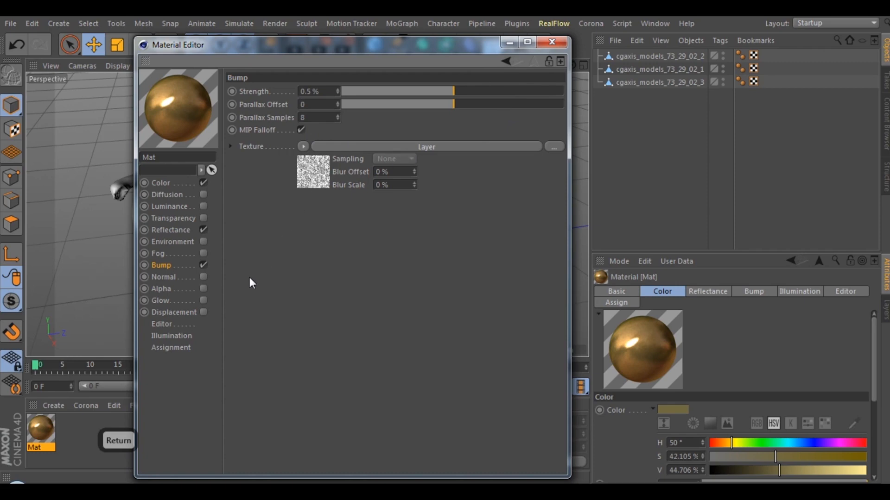
{"action": "left_click", "coordinate": [552, 42]}
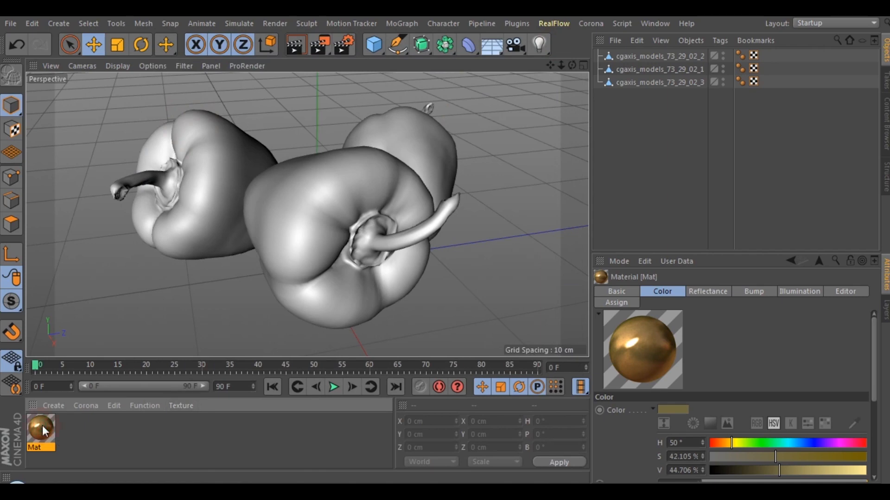
Step: Apply the gold-copper material Mat to all three pepper models
{"action": "mouse_move", "coordinate": [42, 425]}
{"action": "left_mouse_down"}
{"action": "mouse_move", "coordinate": [367, 212]}
{"action": "mouse_move", "coordinate": [357, 213]}
{"action": "left_mouse_up"}
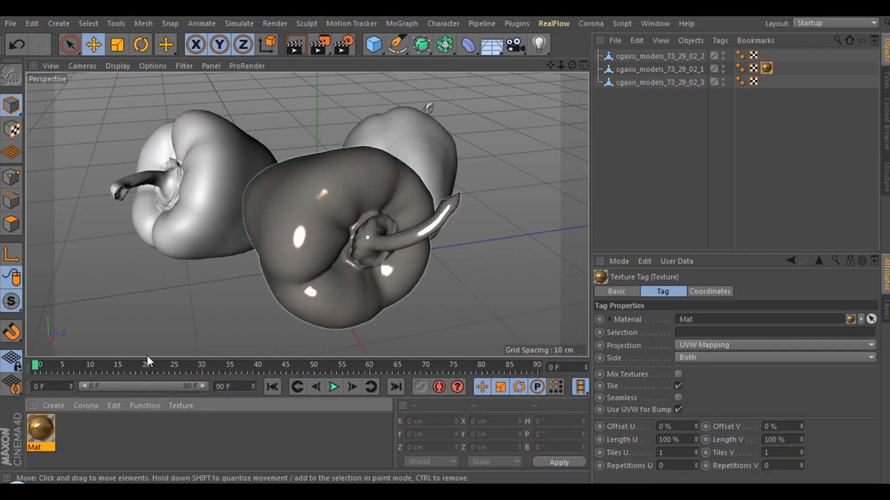
{"action": "left_click_drag", "start_coordinate": [47, 429], "coordinate": [207, 183]}
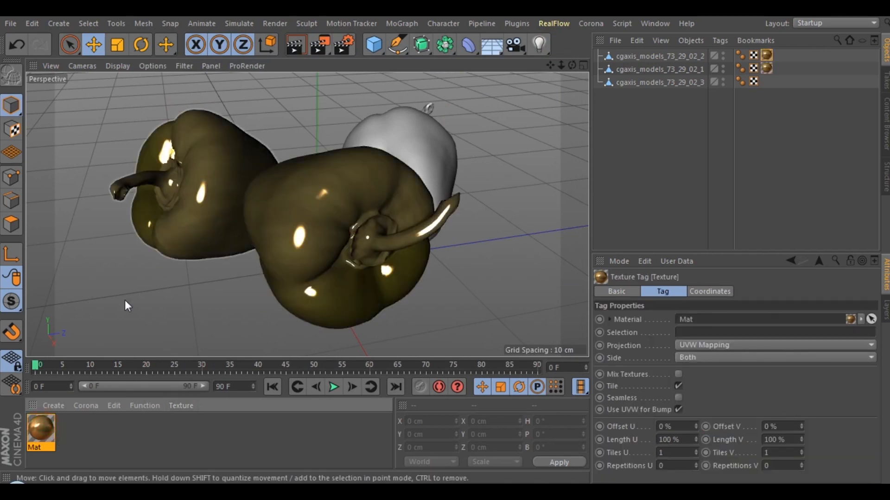
{"action": "left_click_drag", "start_coordinate": [285, 211], "coordinate": [399, 133]}
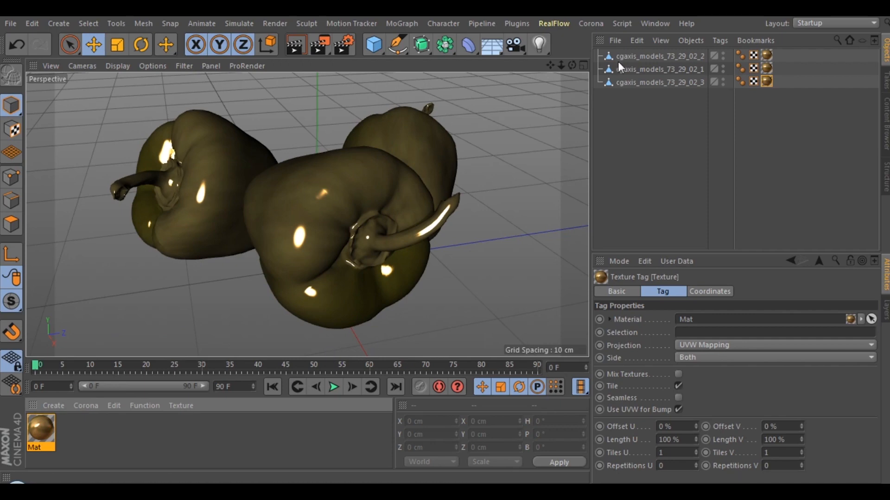
Step: Add a Floor object, place it below the pepper models in the object list, and apply the Mat material to it
{"action": "left_click", "coordinate": [490, 49]}
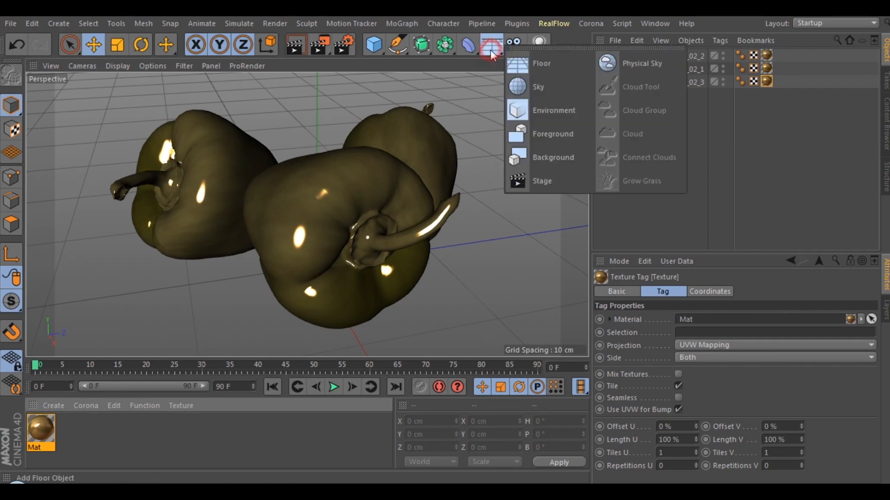
{"action": "left_click", "coordinate": [547, 69]}
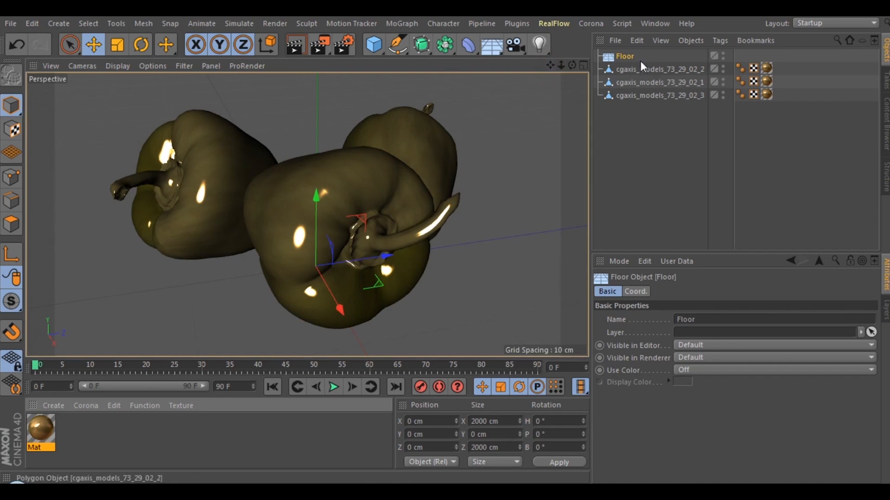
{"action": "left_click_drag", "start_coordinate": [627, 56], "coordinate": [634, 125]}
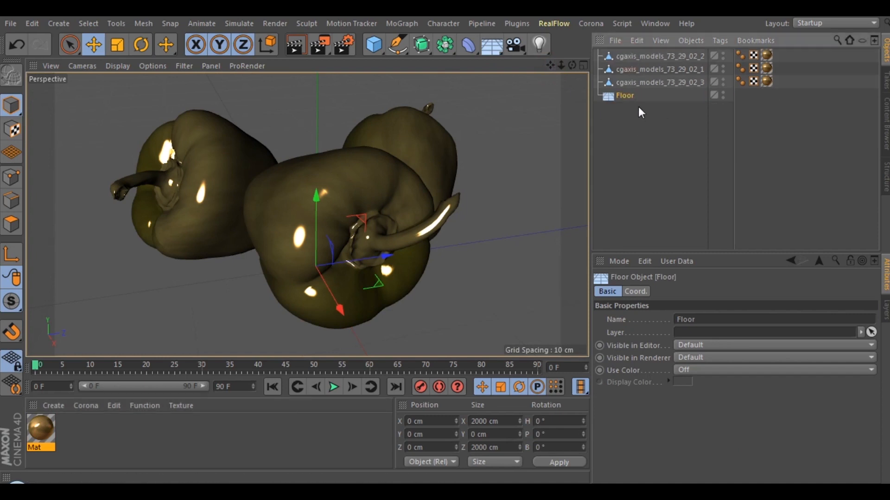
{"action": "left_click_drag", "start_coordinate": [41, 432], "coordinate": [621, 95]}
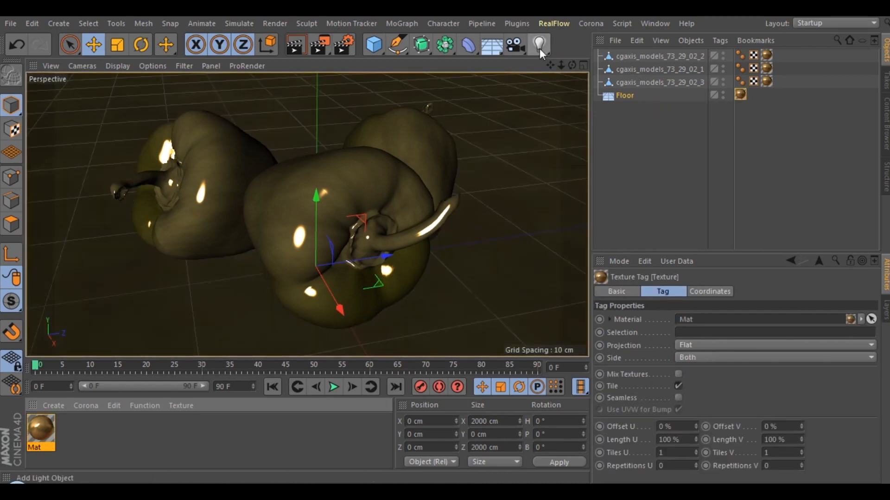
Step: Add a camera at the current view and look through it
{"action": "left_click_drag", "start_coordinate": [510, 46], "coordinate": [554, 60]}
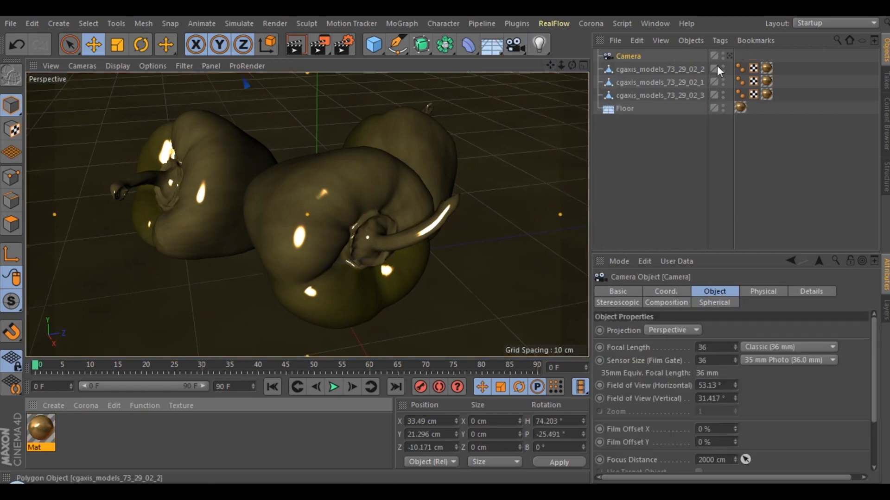
{"action": "left_click", "coordinate": [729, 56]}
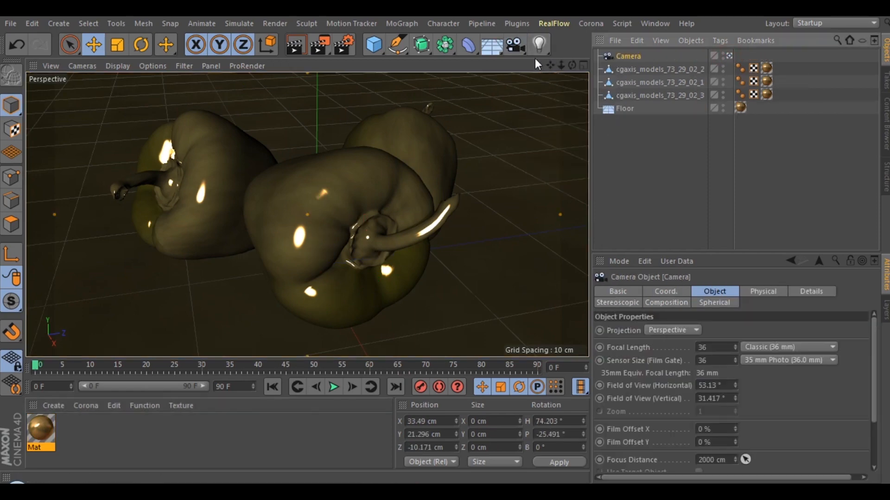
Step: Add an area light to the scene
{"action": "left_click_drag", "start_coordinate": [539, 51], "coordinate": [682, 90]}
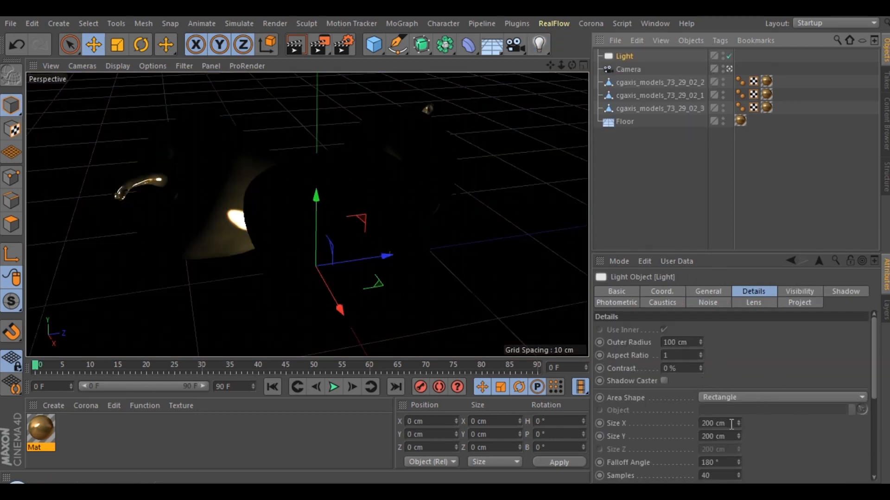
{"action": "left_click_drag", "start_coordinate": [731, 424], "coordinate": [688, 425]}
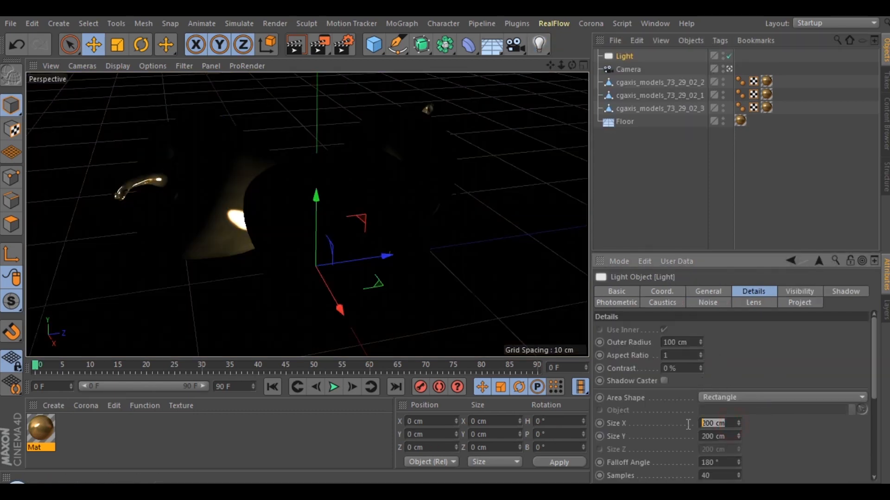
{"action": "left_click", "coordinate": [816, 354]}
Step: Show all four views and raise the area light above the peppers to a Y position of about 92 cm
{"action": "left_click", "coordinate": [584, 67]}
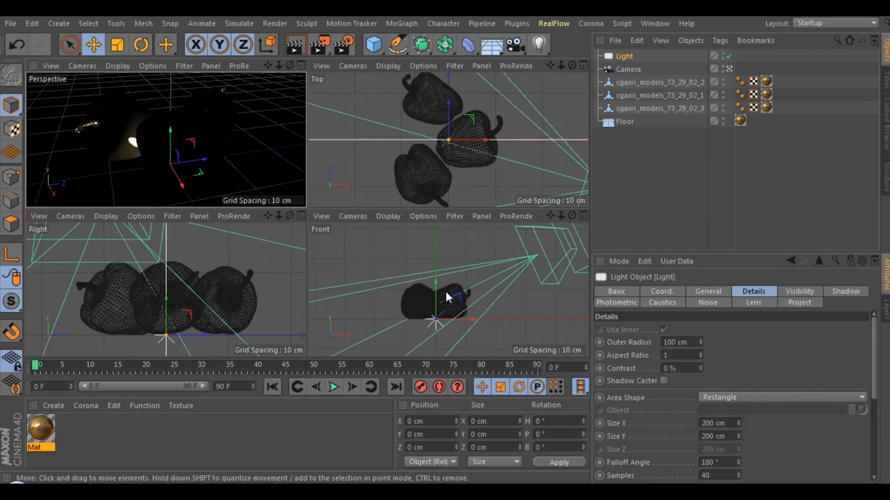
{"action": "left_click_drag", "start_coordinate": [437, 291], "coordinate": [444, 231]}
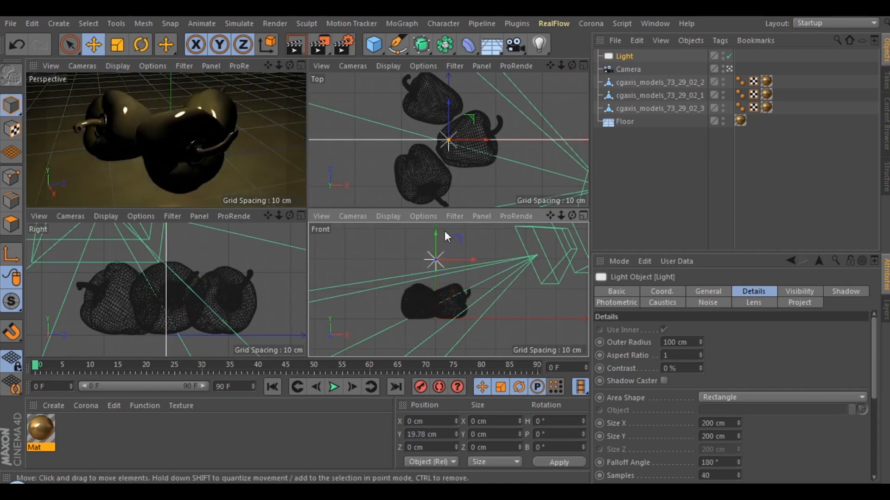
{"action": "scroll", "coordinate": [474, 256], "scroll_direction": "down", "scroll_amount": 10}
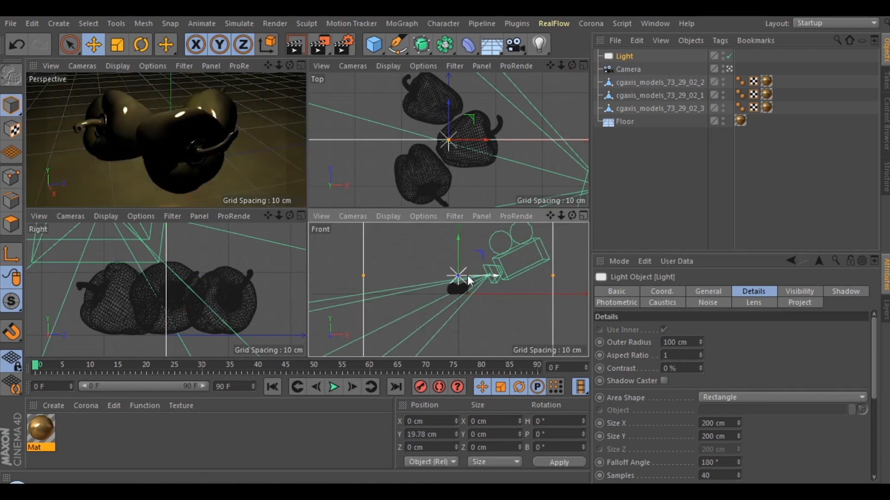
{"action": "scroll", "coordinate": [466, 277], "scroll_direction": "down", "scroll_amount": 3}
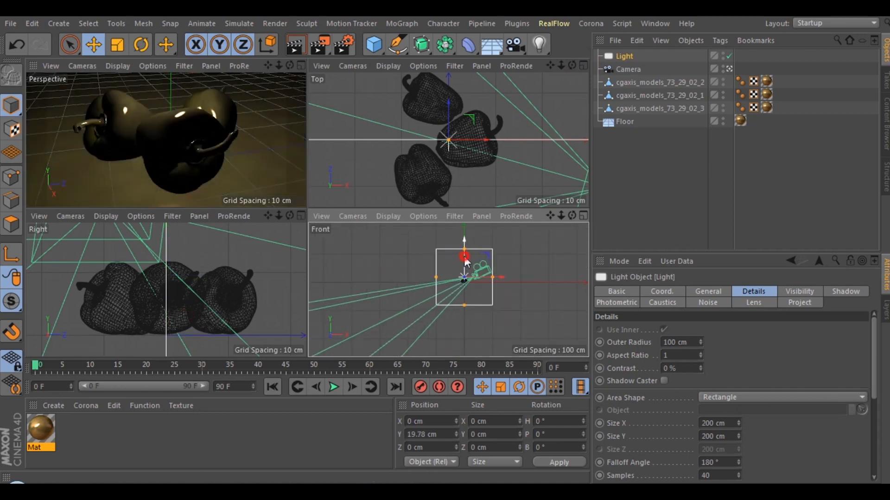
{"action": "left_click_drag", "start_coordinate": [463, 256], "coordinate": [468, 236]}
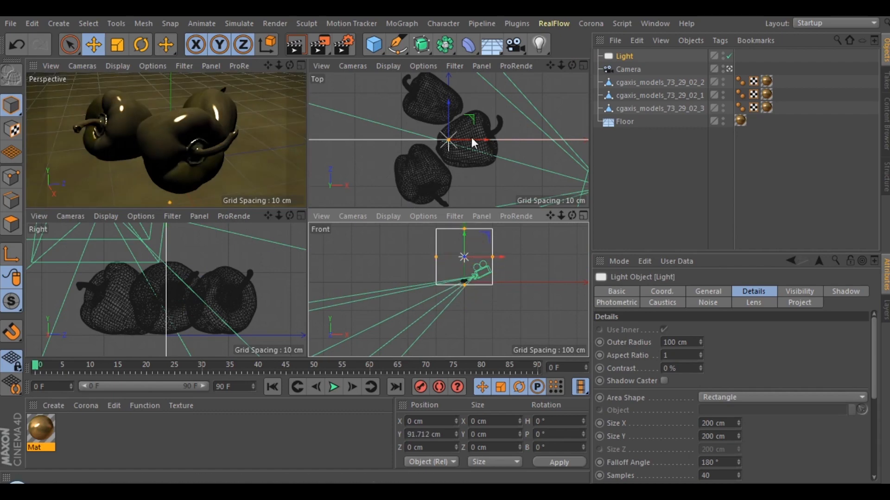
{"action": "scroll", "coordinate": [475, 278], "scroll_direction": "down", "scroll_amount": 4}
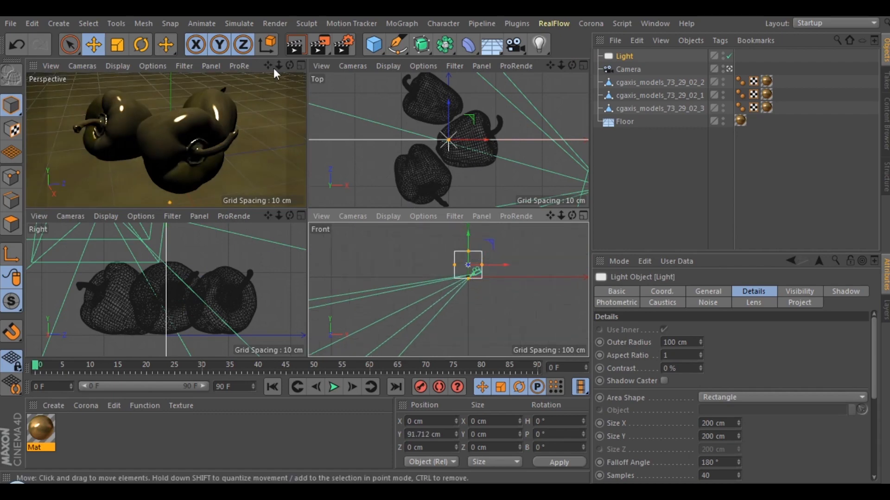
Step: Set the light's pitch rotation to 90° and raise it to a Y position of about 844 cm
{"action": "left_click", "coordinate": [709, 291]}
{"action": "left_click", "coordinate": [662, 292]}
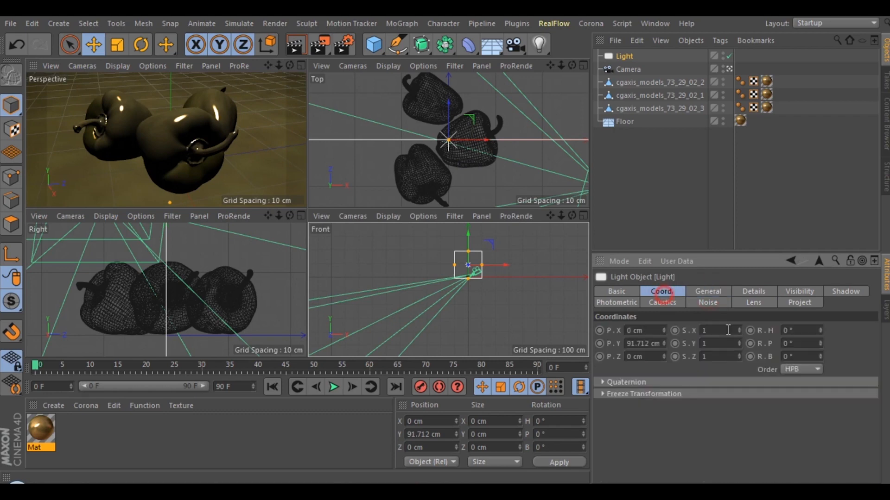
{"action": "left_click", "coordinate": [810, 343]}
{"action": "type", "text": "90"}
{"action": "key", "text": "Return"}
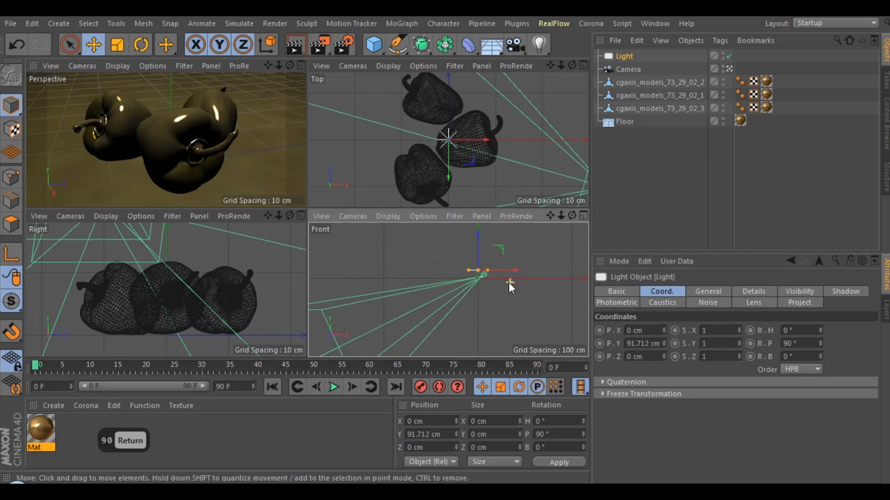
{"action": "middle_click_drag", "start_coordinate": [508, 282], "coordinate": [469, 337], "text": "alt"}
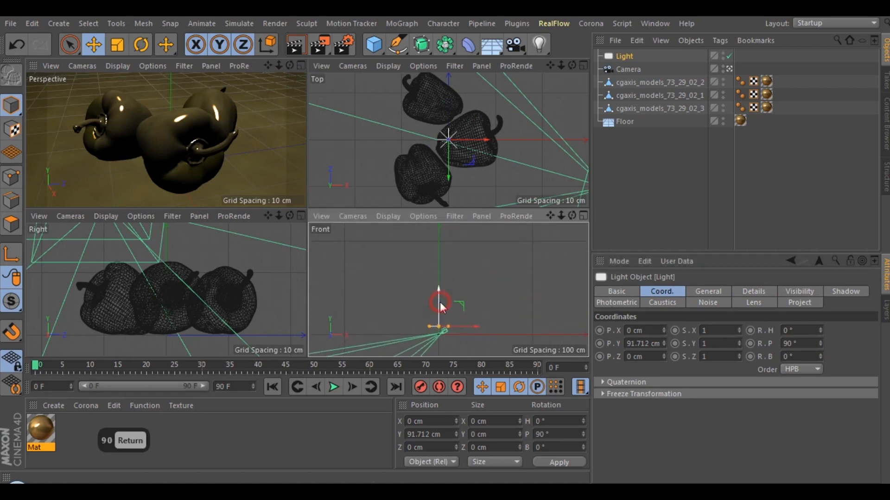
{"action": "left_click_drag", "start_coordinate": [441, 302], "coordinate": [459, 232]}
Step: Set the area light's shadow type to Shadow Maps (Soft)
{"action": "left_click", "coordinate": [709, 291]}
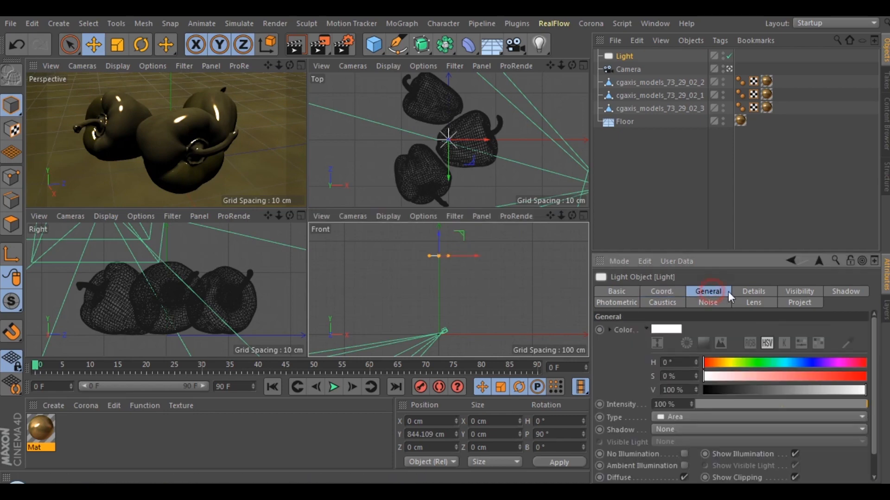
{"action": "left_click", "coordinate": [677, 430]}
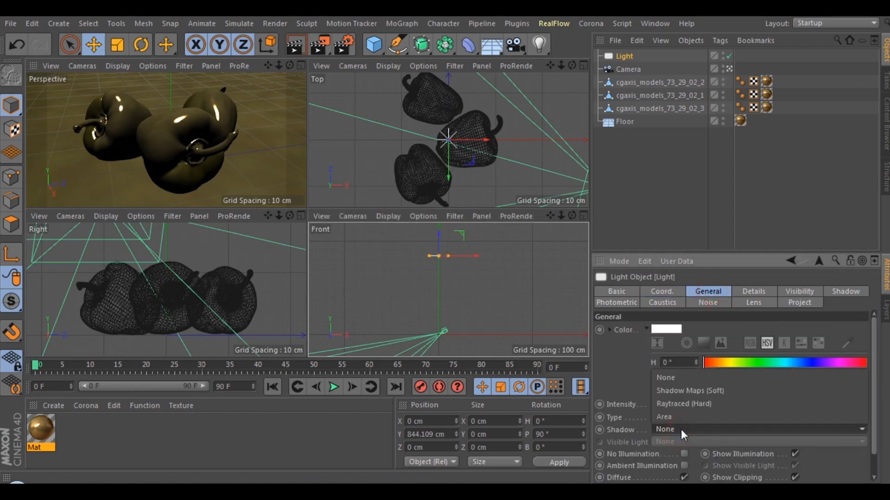
{"action": "left_click", "coordinate": [704, 393]}
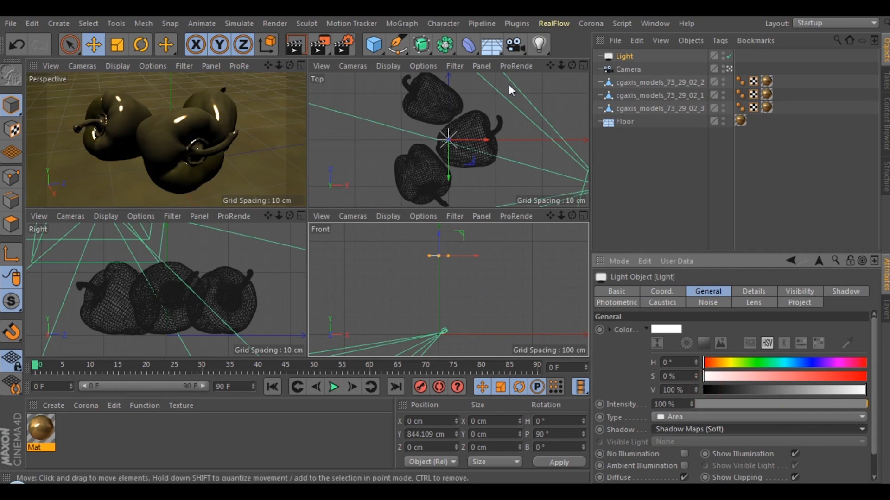
Step: Return to the full perspective view and add a Sky object
{"action": "left_click", "coordinate": [301, 66]}
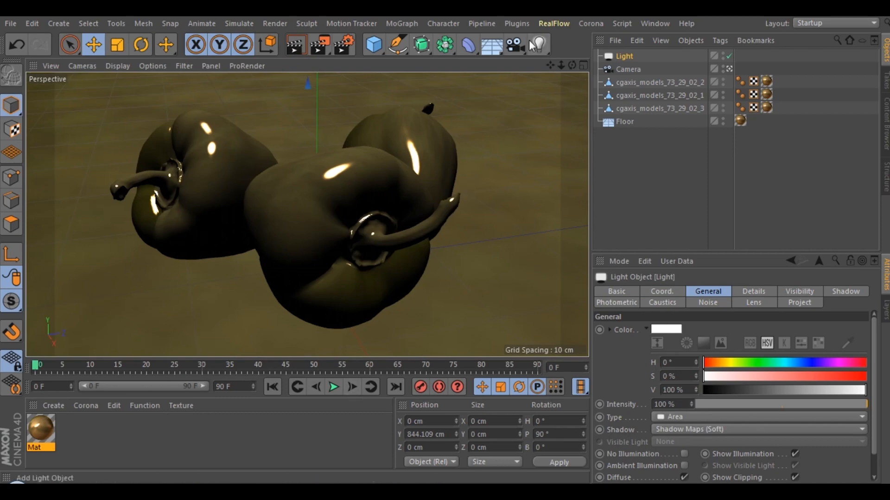
{"action": "left_click", "coordinate": [490, 50]}
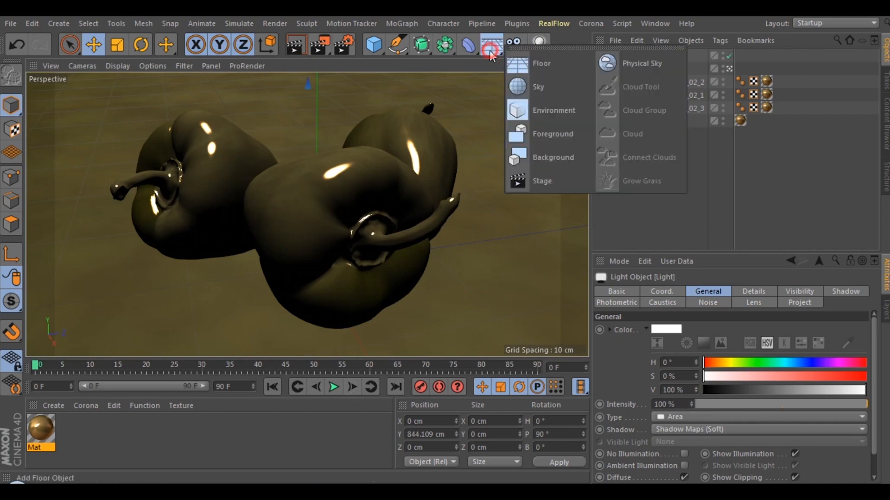
{"action": "left_click", "coordinate": [548, 89]}
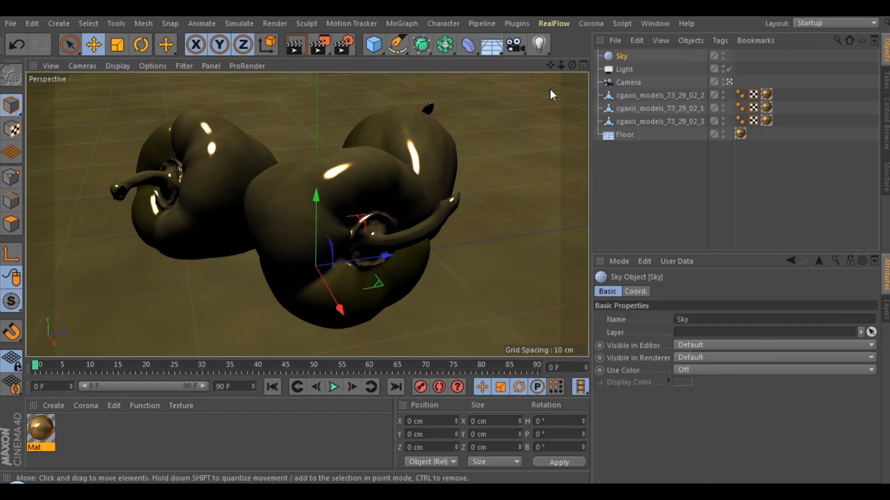
Step: Create a new material for the sky with Color and Reflectance disabled and Luminance enabled
{"action": "left_click", "coordinate": [55, 406]}
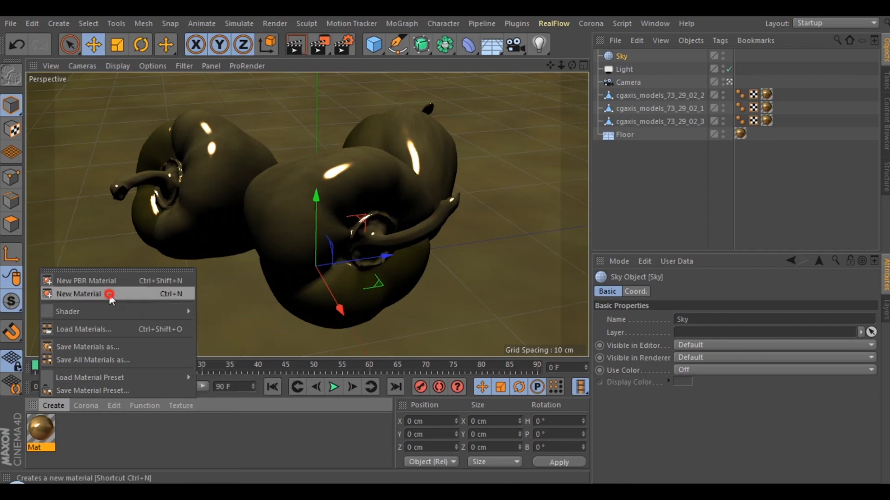
{"action": "left_click", "coordinate": [107, 293]}
{"action": "double_click", "coordinate": [51, 423]}
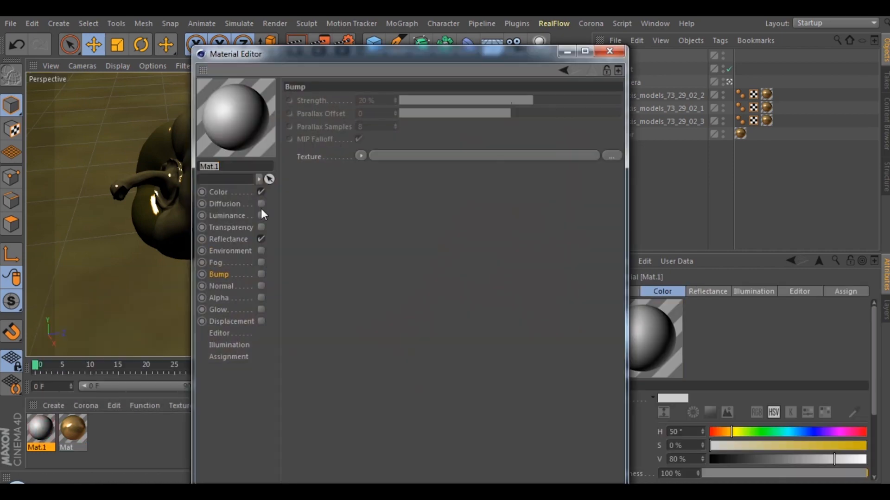
{"action": "left_click", "coordinate": [262, 191]}
{"action": "left_click", "coordinate": [261, 240]}
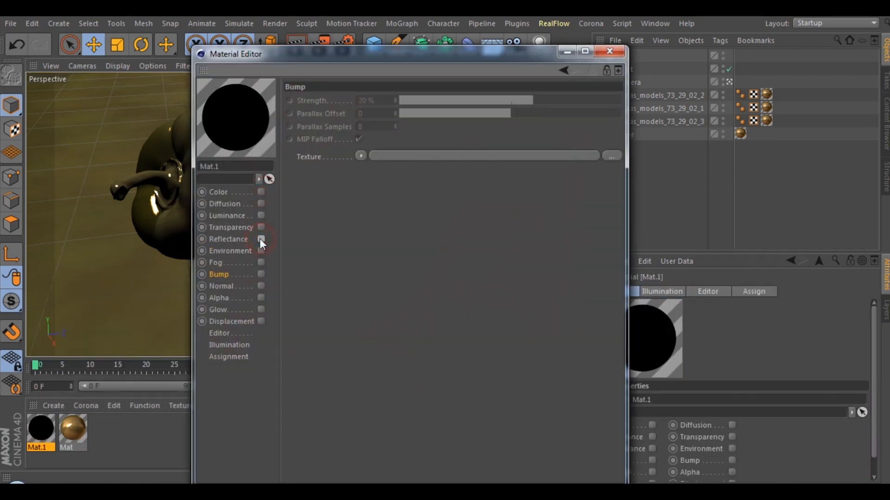
{"action": "left_click", "coordinate": [245, 217]}
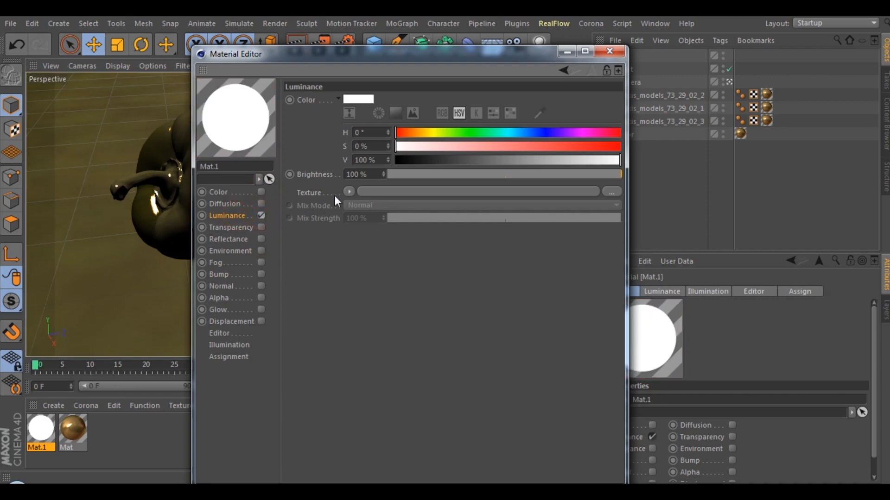
Step: Load qwantani_4k.hdr as the sky material's luminance texture, without copying the image to the project location
{"action": "left_click", "coordinate": [348, 191]}
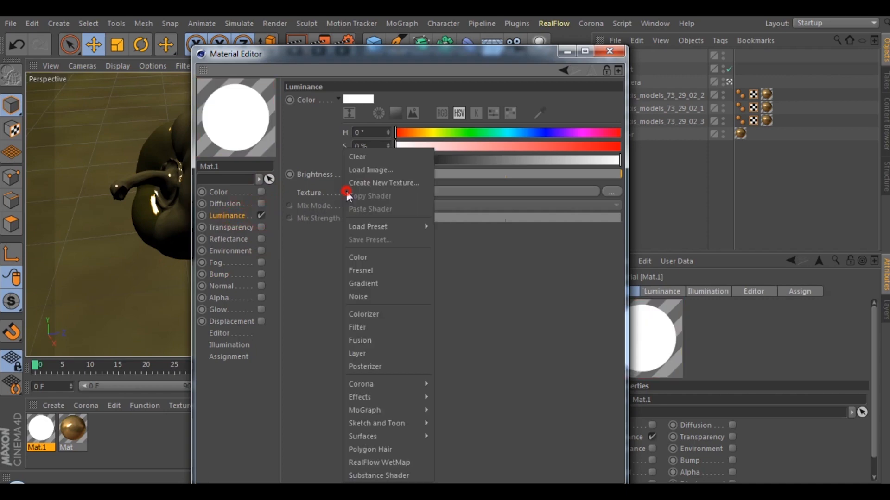
{"action": "left_click", "coordinate": [368, 170]}
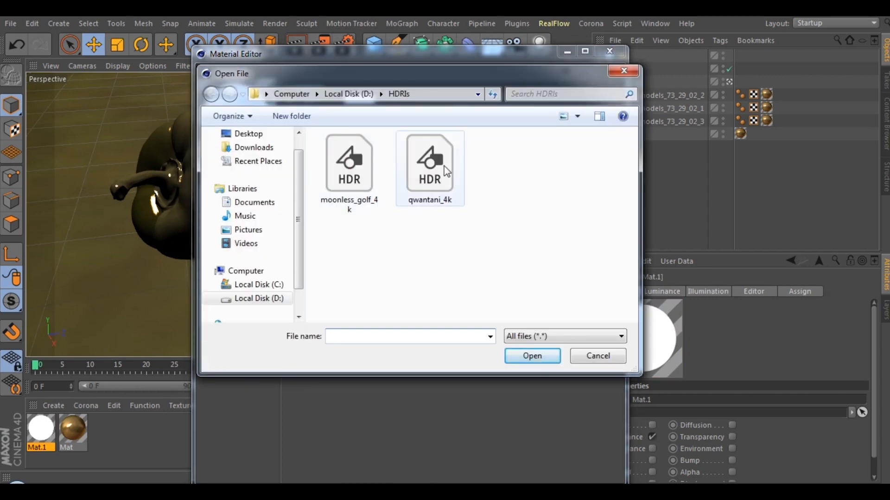
{"action": "double_click", "coordinate": [444, 166]}
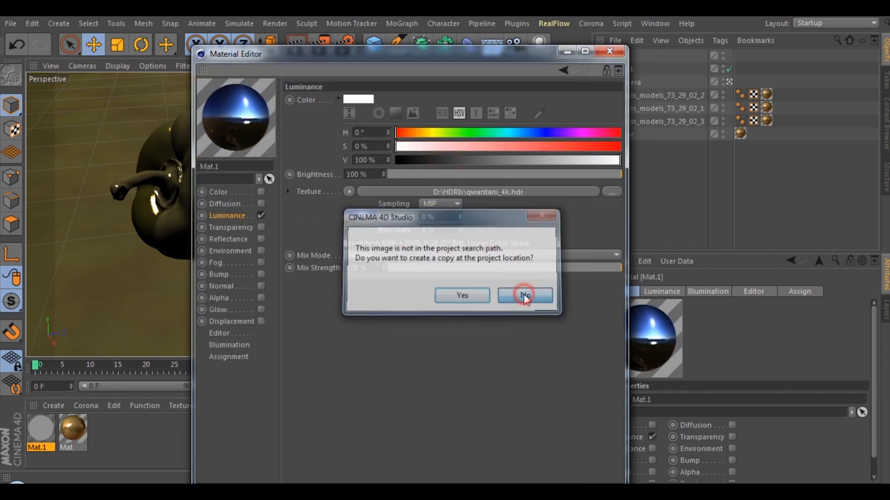
{"action": "left_click", "coordinate": [523, 295]}
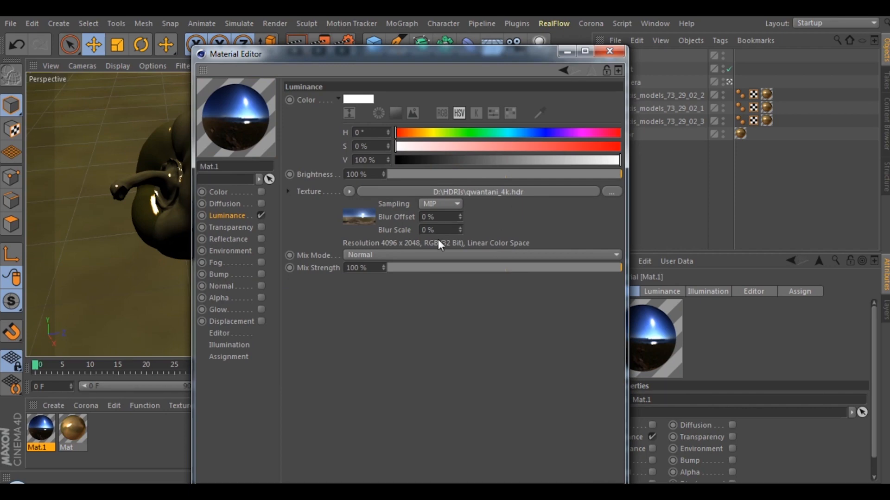
Step: Set the sky material's luminance brightness to 200% and the texture's blur offset to 5%
{"action": "left_click", "coordinate": [382, 177]}
{"action": "type", "text": "200"}
{"action": "key", "text": "Return"}
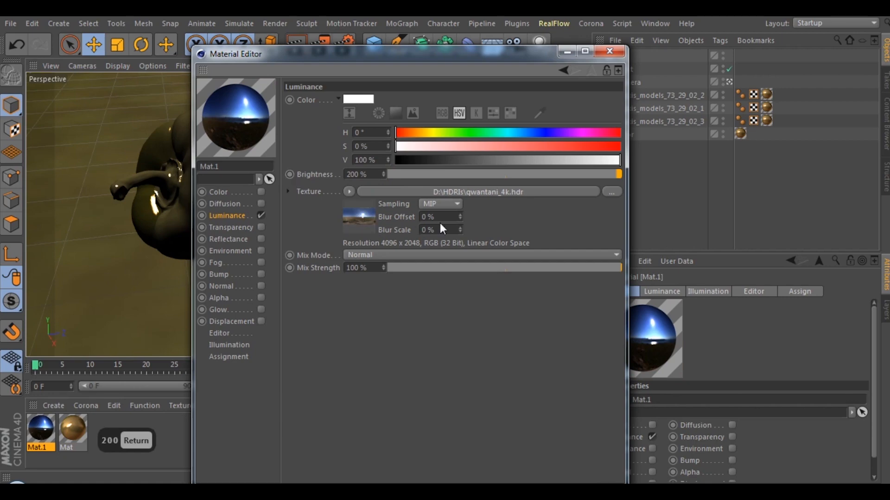
{"action": "left_click", "coordinate": [429, 217]}
{"action": "type", "text": "5"}
{"action": "key", "text": "Return"}
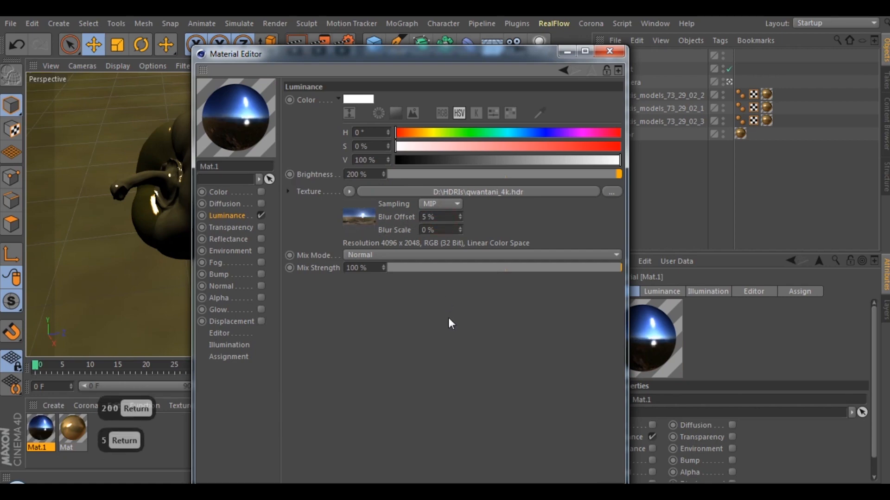
{"action": "left_click", "coordinate": [610, 52]}
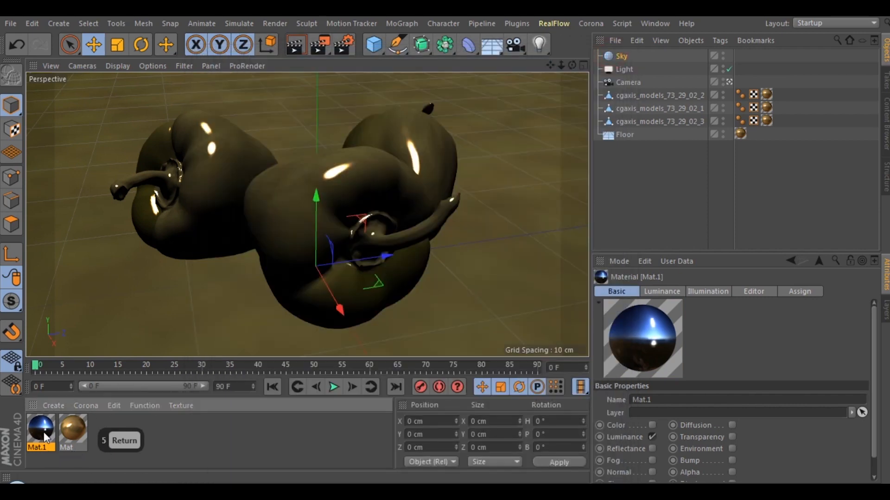
Step: Apply the HDR luminance material to the Sky object
{"action": "left_click_drag", "start_coordinate": [45, 437], "coordinate": [621, 58]}
{"action": "left_click", "coordinate": [622, 59]}
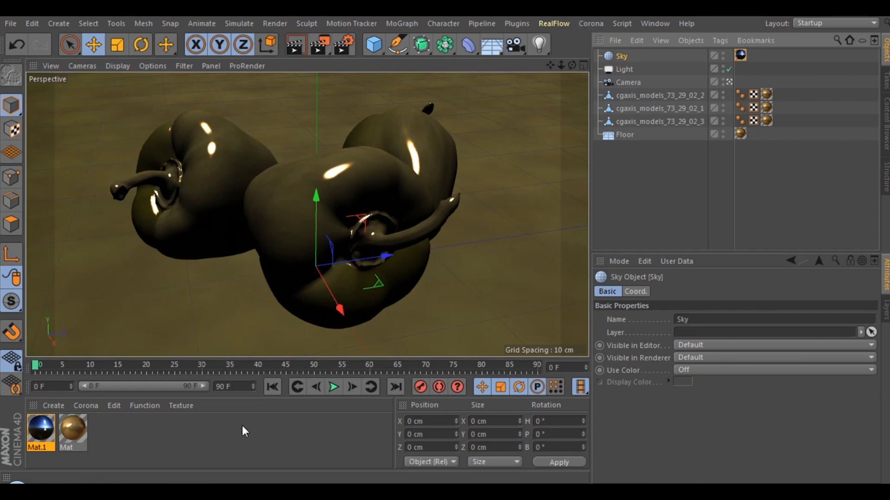
Step: Add Ambient Occlusion to the render settings with maximum samples of 128 and accuracy of 100%
{"action": "left_click", "coordinate": [345, 45]}
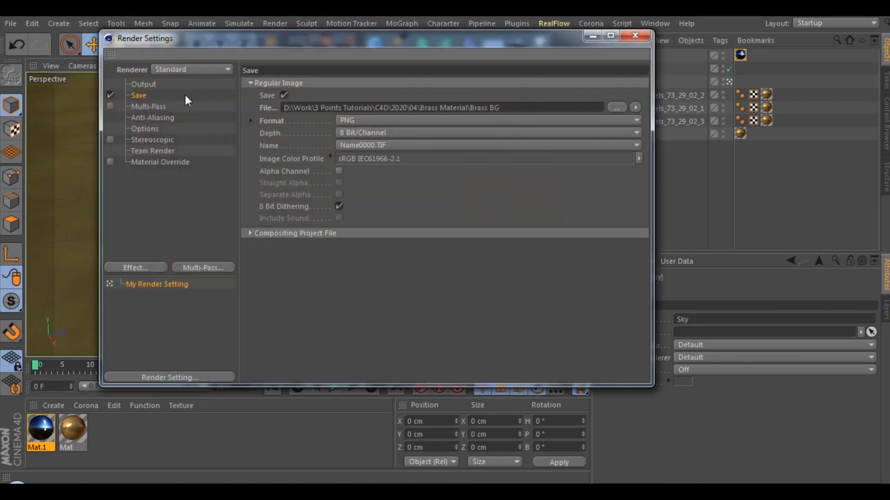
{"action": "left_click", "coordinate": [149, 84]}
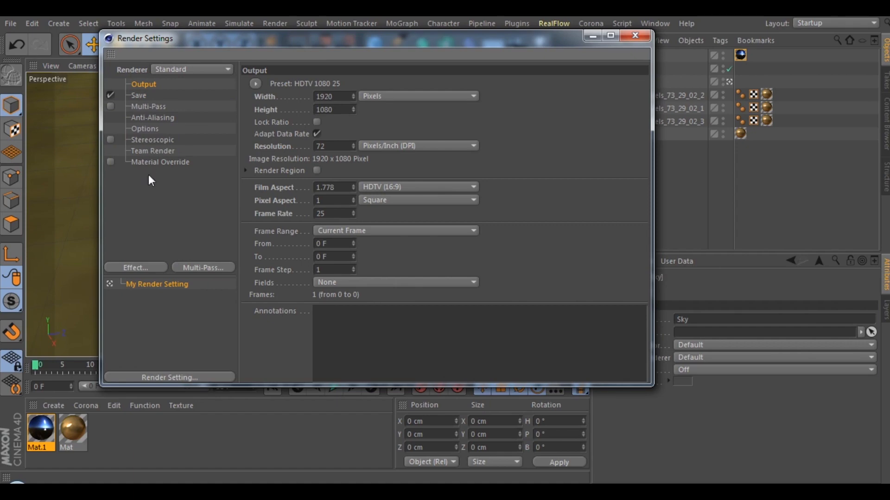
{"action": "left_click", "coordinate": [144, 267]}
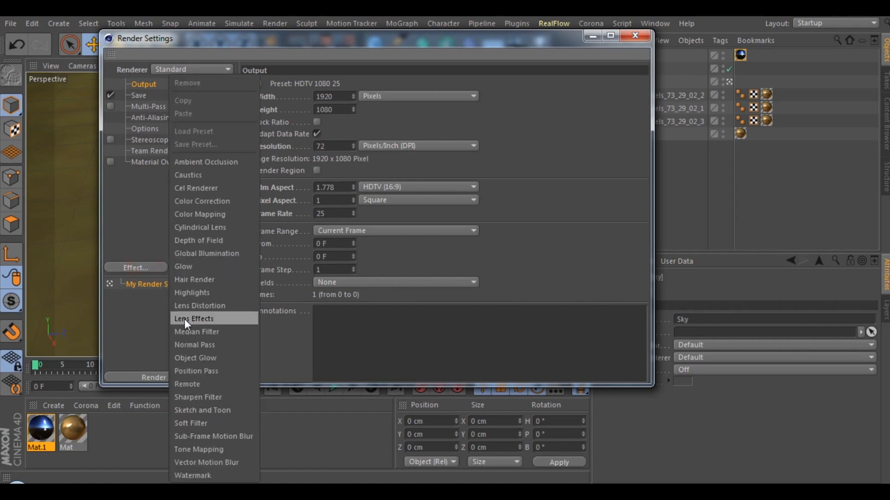
{"action": "left_click", "coordinate": [202, 163]}
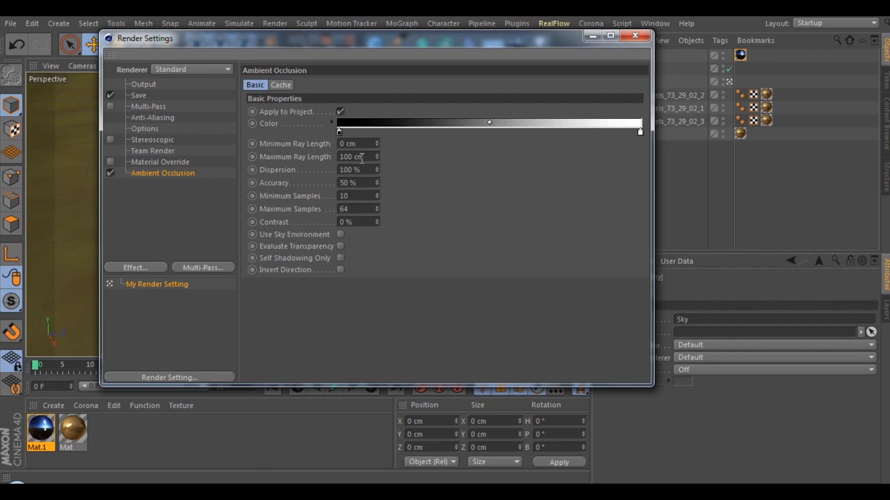
{"action": "double_click", "coordinate": [348, 209]}
{"action": "type", "text": "128"}
{"action": "key", "text": "Return"}
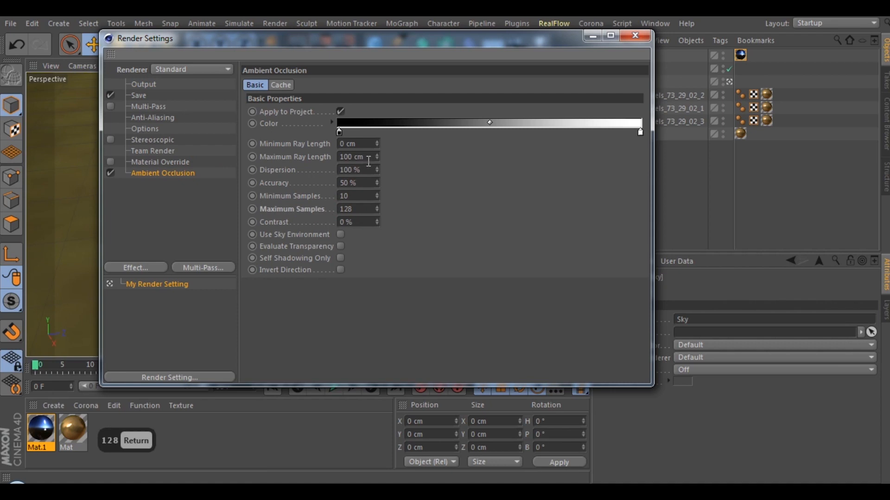
{"action": "double_click", "coordinate": [362, 181]}
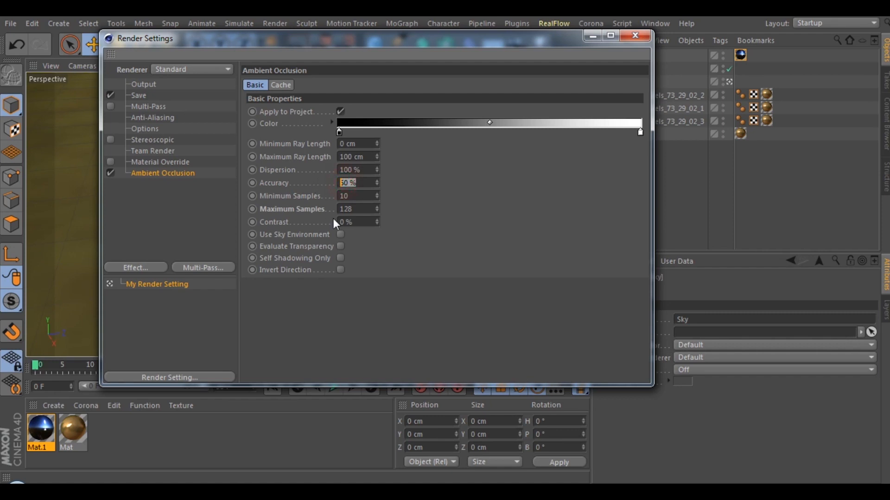
{"action": "type", "text": "100"}
{"action": "key", "text": "Return"}
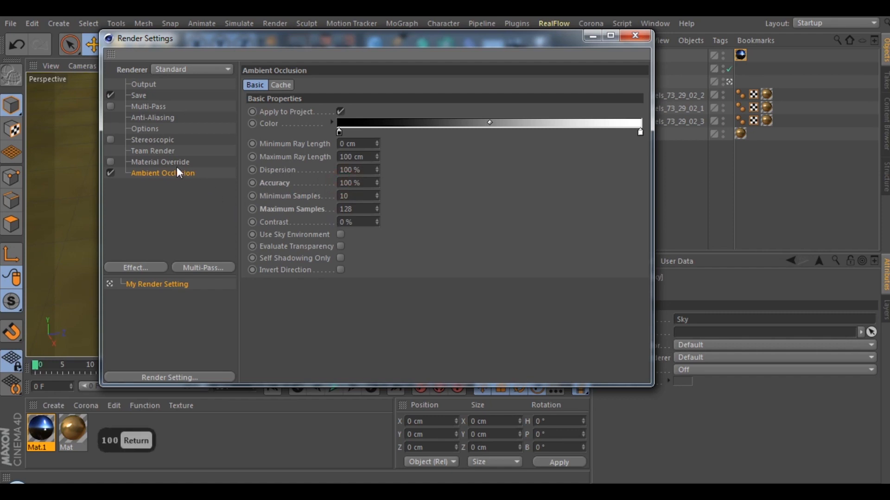
Step: Add Global Illumination to the render settings with Samples at High, and choose a record density for its irradiance cache
{"action": "left_click", "coordinate": [137, 267]}
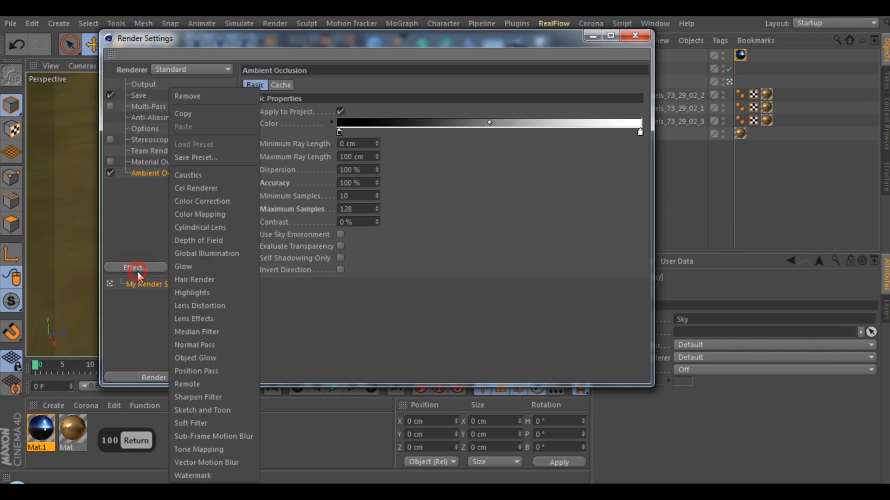
{"action": "left_click", "coordinate": [199, 263]}
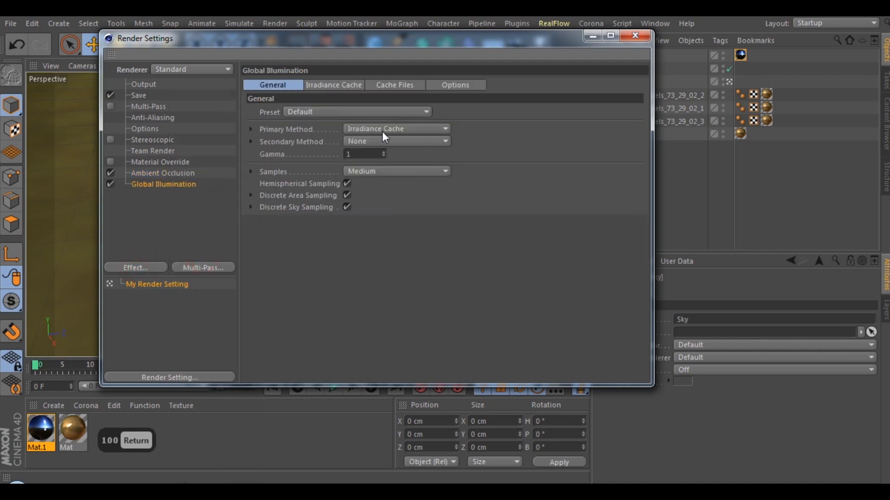
{"action": "left_click", "coordinate": [377, 172]}
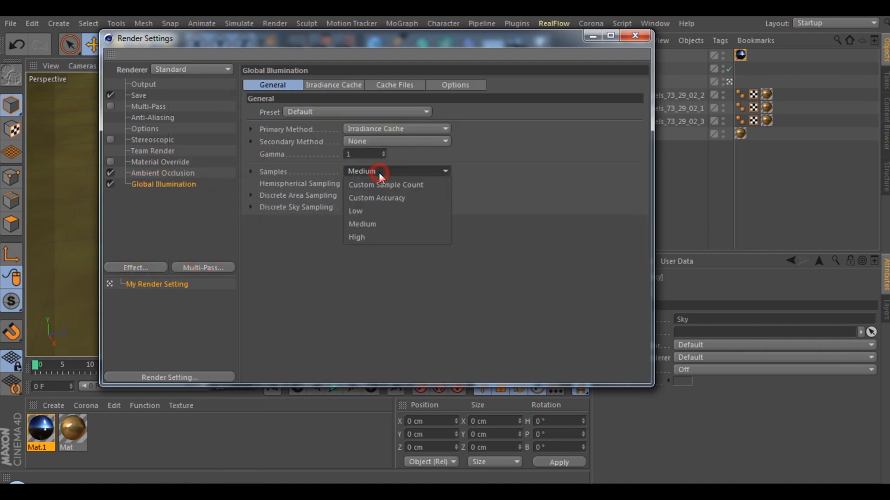
{"action": "left_click", "coordinate": [373, 239]}
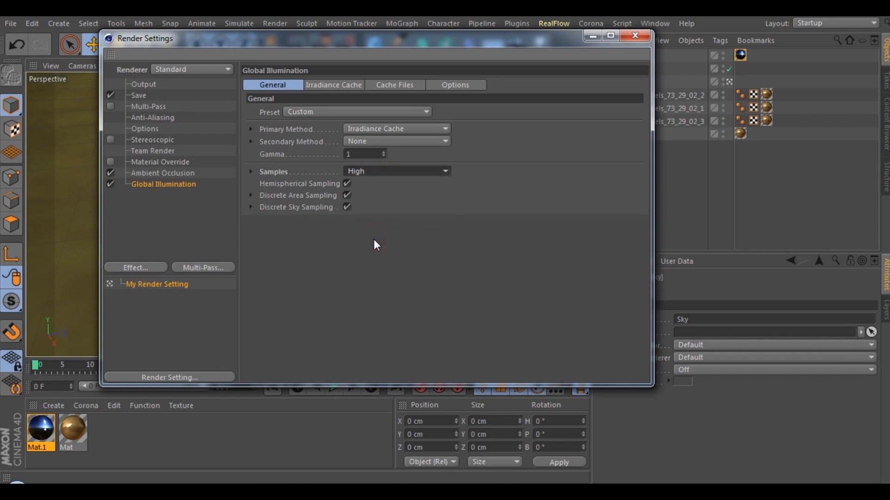
{"action": "left_click", "coordinate": [347, 84]}
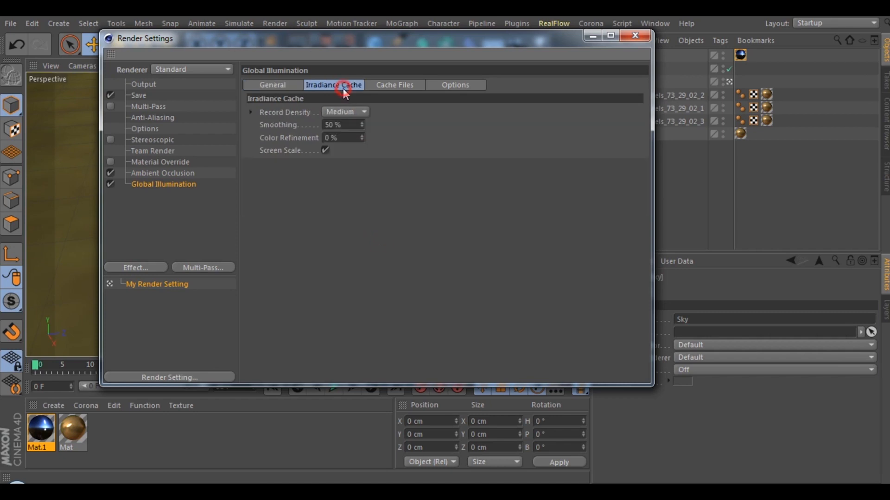
{"action": "left_click", "coordinate": [354, 113]}
{"action": "left_click", "coordinate": [353, 169]}
{"action": "left_click", "coordinate": [276, 85]}
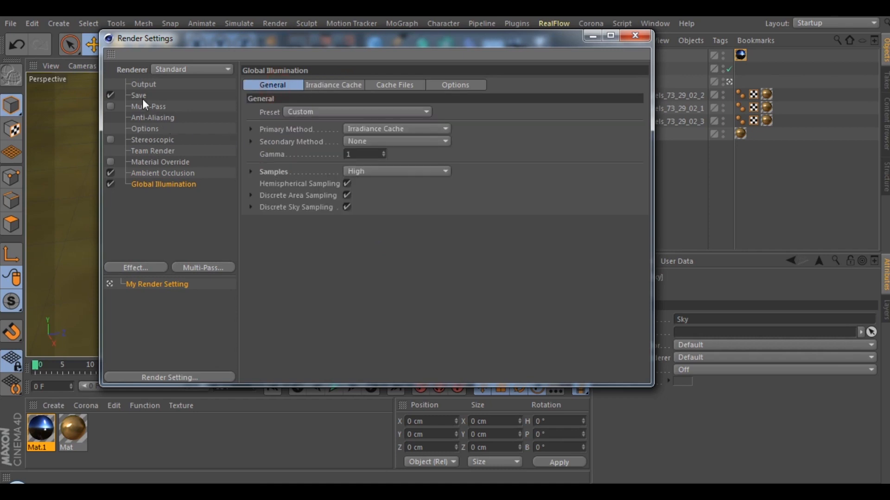
Step: Set the render's anti-aliasing to Best
{"action": "left_click", "coordinate": [151, 119]}
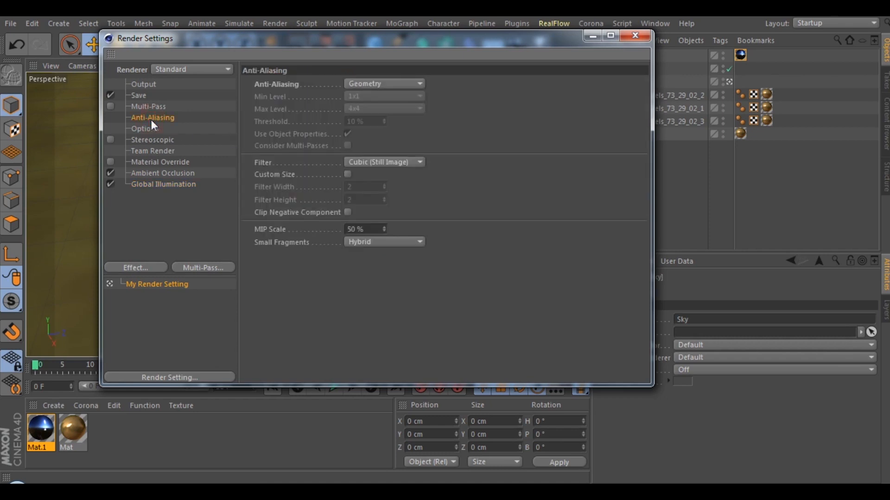
{"action": "left_click", "coordinate": [378, 83]}
{"action": "left_click", "coordinate": [373, 121]}
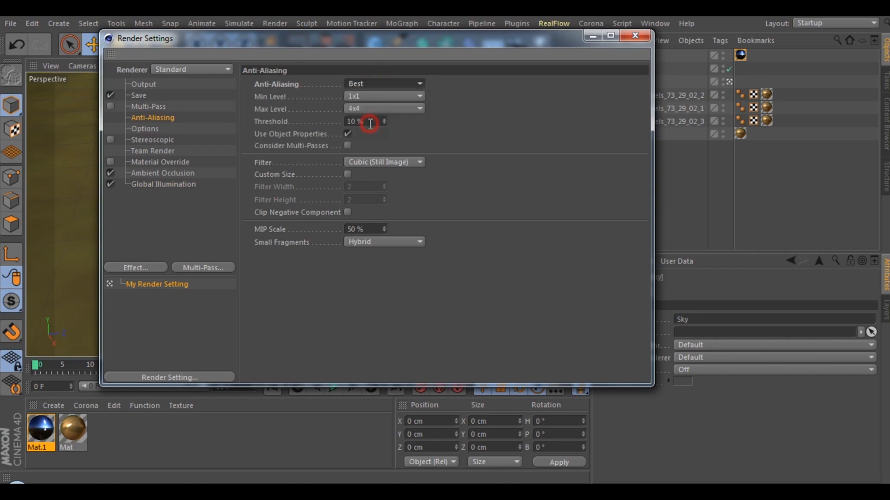
Step: Set the render output to save as Brass BG in the Brass Material folder, in PNG format
{"action": "left_click", "coordinate": [143, 95]}
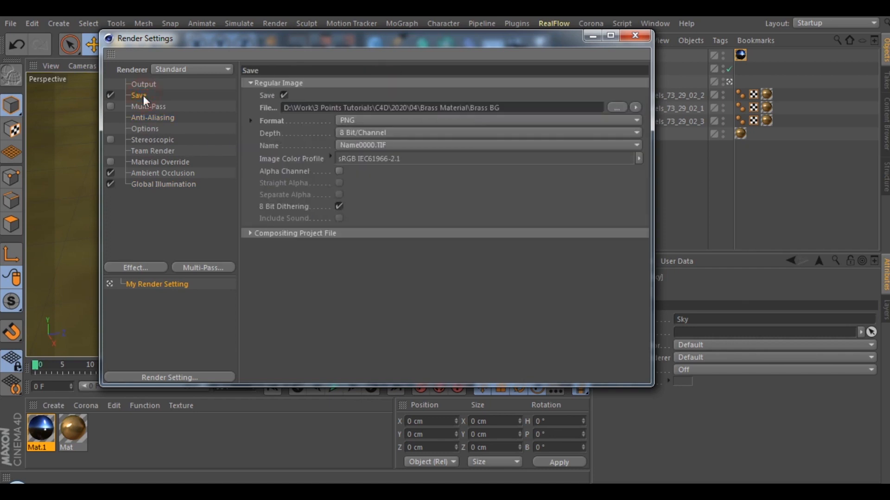
{"action": "left_click", "coordinate": [617, 107]}
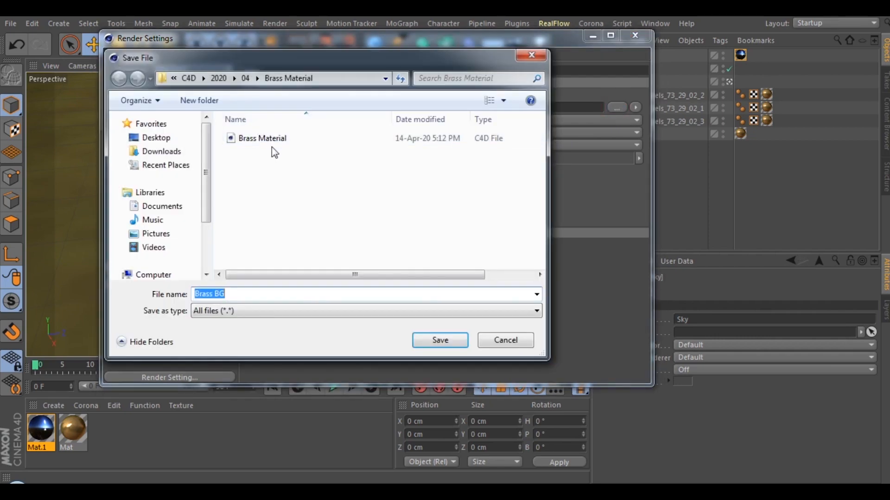
{"action": "left_click", "coordinate": [440, 341]}
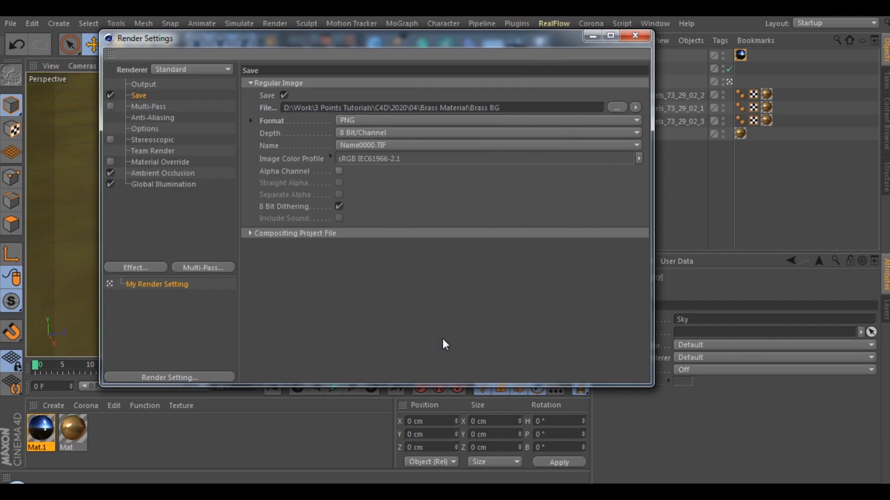
{"action": "left_click", "coordinate": [357, 120]}
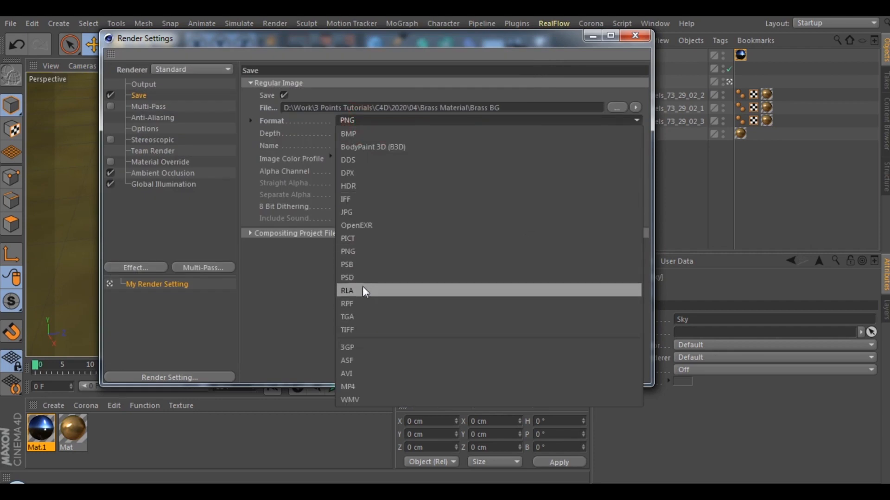
{"action": "left_click", "coordinate": [360, 250]}
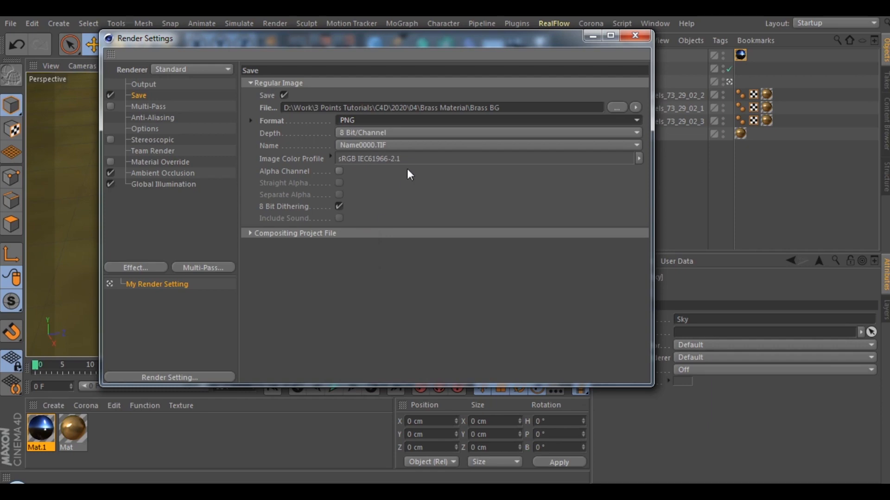
{"action": "left_click", "coordinate": [634, 36]}
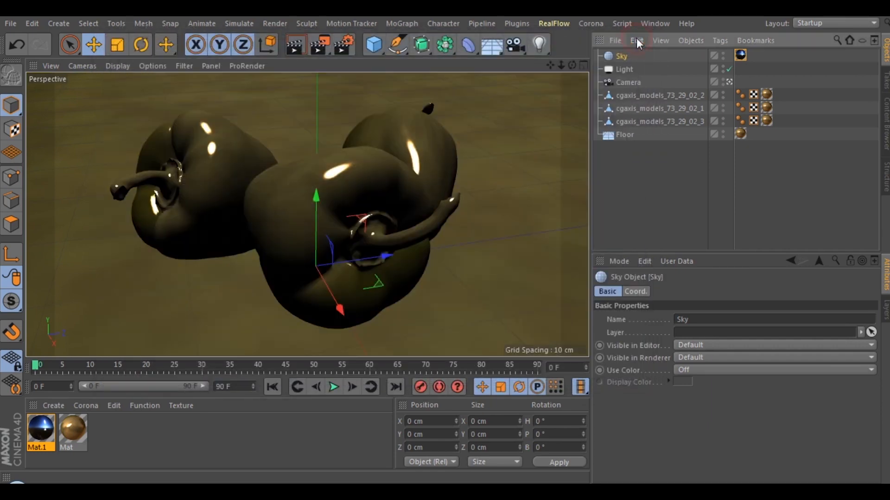
Step: Save the project file
{"action": "left_click", "coordinate": [10, 23]}
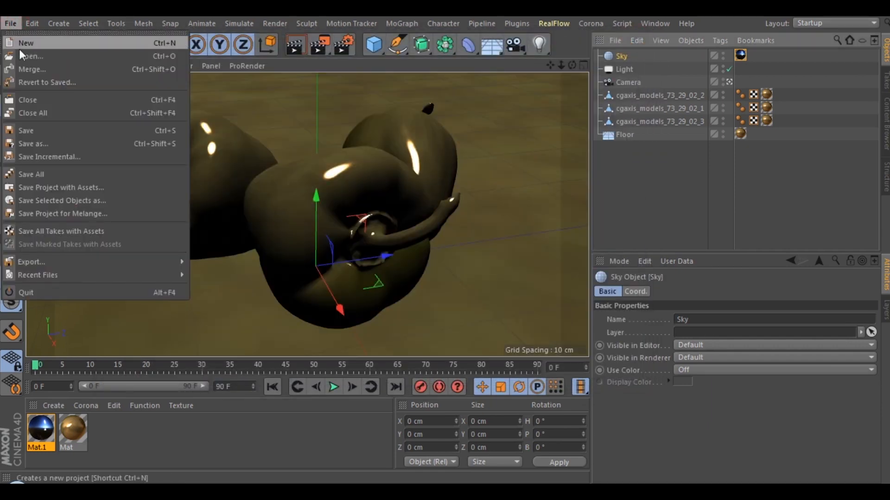
{"action": "left_click", "coordinate": [45, 132]}
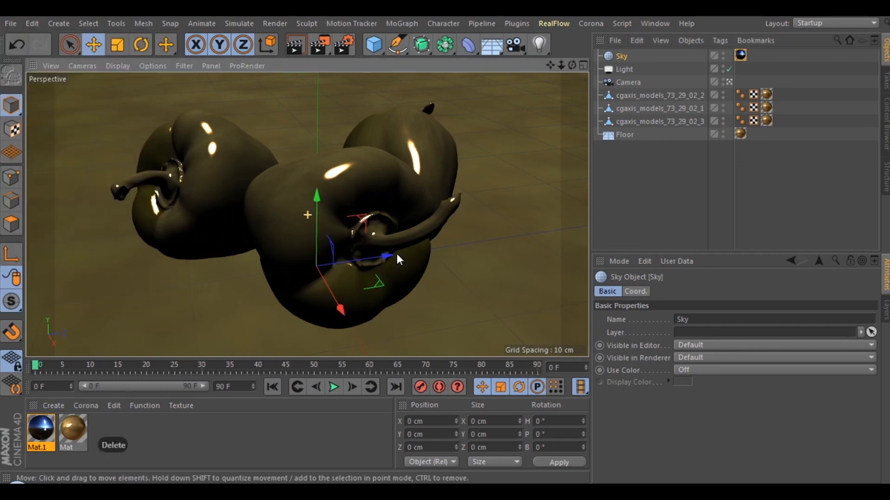
Step: Reframe the three peppers from a slightly higher, rotated angle in the perspective view and render to the Picture Viewer
{"action": "middle_click_drag", "start_coordinate": [396, 251], "coordinate": [460, 246], "text": "alt"}
{"action": "scroll", "coordinate": [477, 244], "scroll_direction": "down", "scroll_amount": 2}
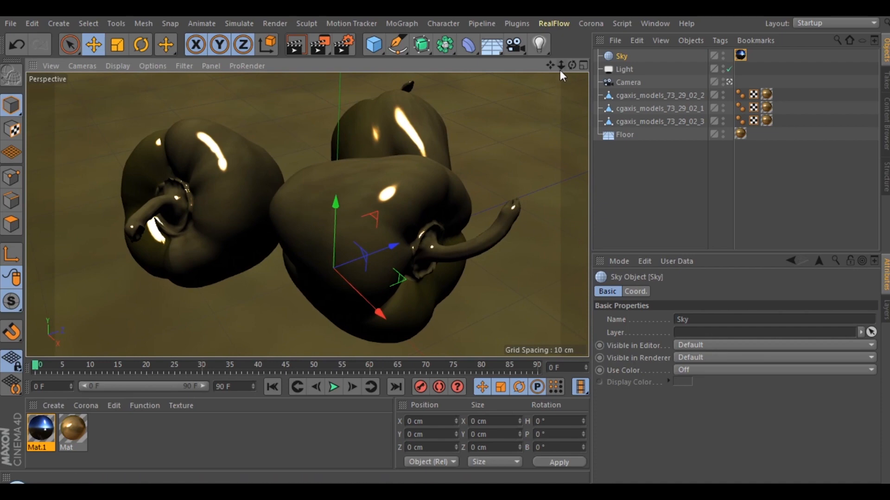
{"action": "mouse_move", "coordinate": [561, 65]}
{"action": "left_mouse_down"}
{"action": "mouse_move", "coordinate": [580, 66]}
{"action": "mouse_move", "coordinate": [538, 65]}
{"action": "mouse_move", "coordinate": [553, 63]}
{"action": "left_mouse_up"}
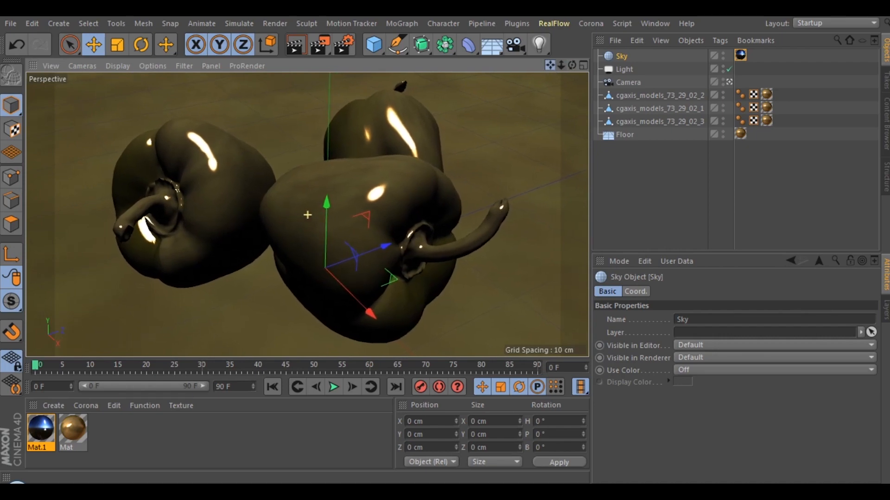
{"action": "mouse_move", "coordinate": [450, 235]}
{"action": "left_mouse_down", "text": "alt"}
{"action": "mouse_move", "coordinate": [443, 230]}
{"action": "mouse_move", "coordinate": [451, 244]}
{"action": "mouse_move", "coordinate": [452, 235]}
{"action": "left_mouse_up", "text": "alt"}
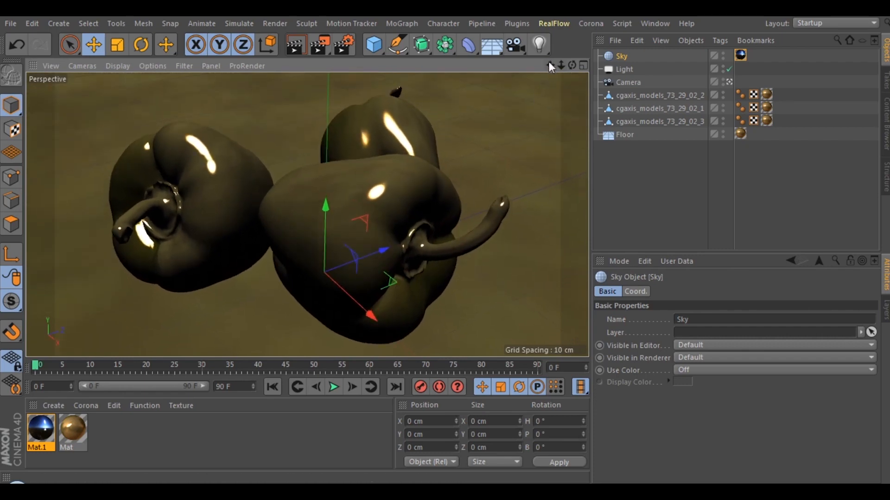
{"action": "left_click_drag", "start_coordinate": [549, 62], "coordinate": [546, 77]}
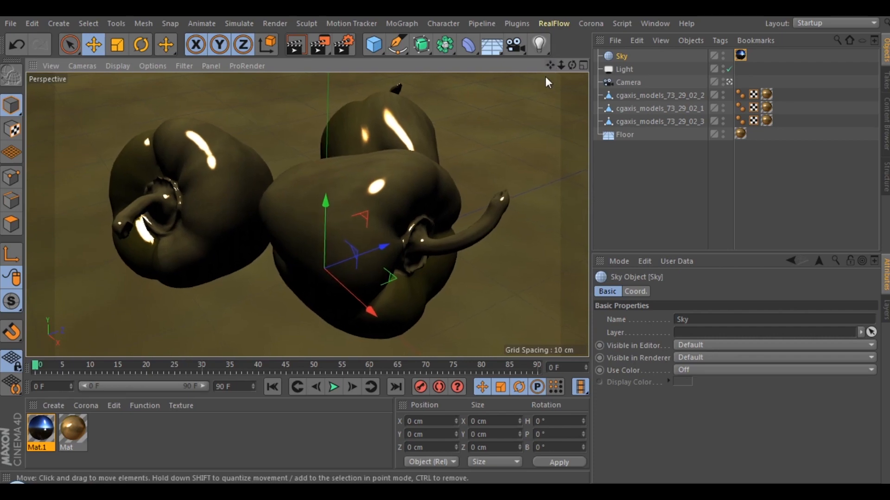
{"action": "left_click", "coordinate": [319, 46]}
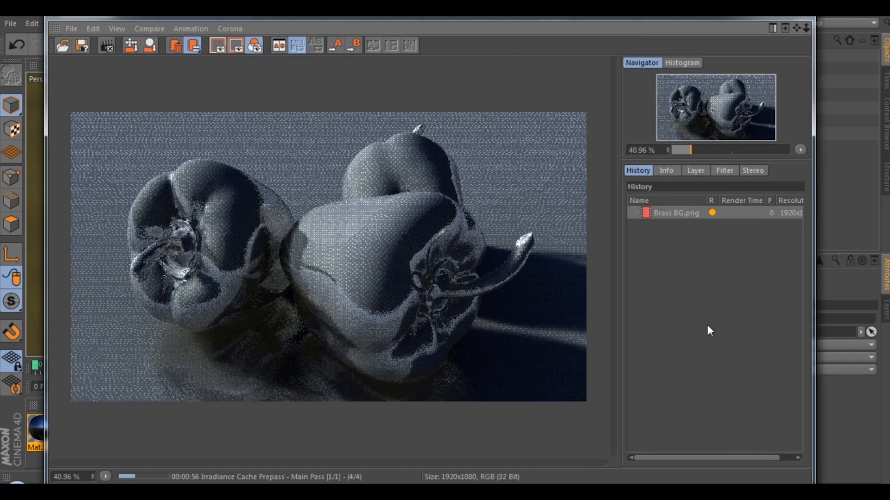